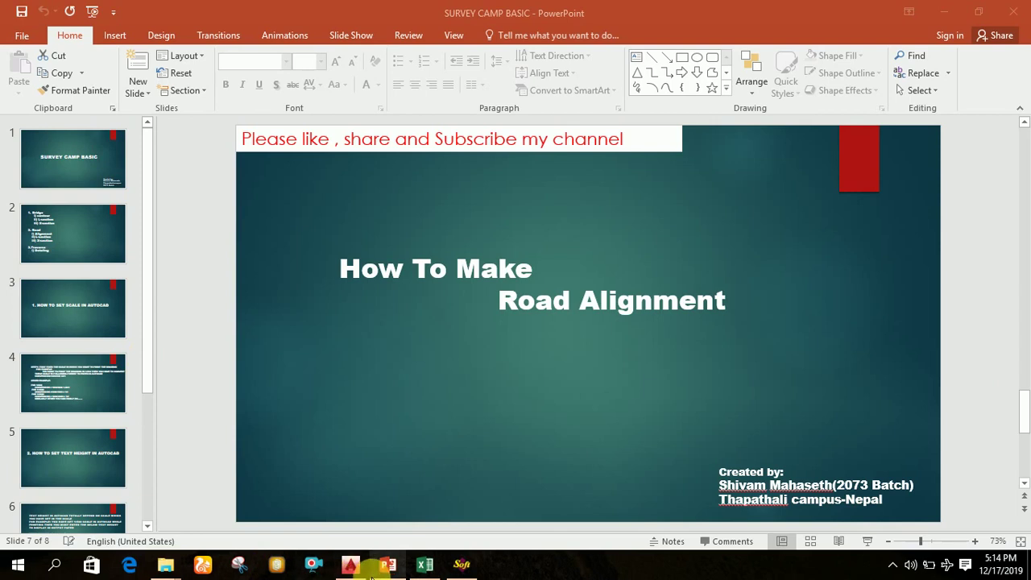
Switch to Excel and show the Road Alignment table on the Road Co=ordinates sheet
mouse_move(370, 574)
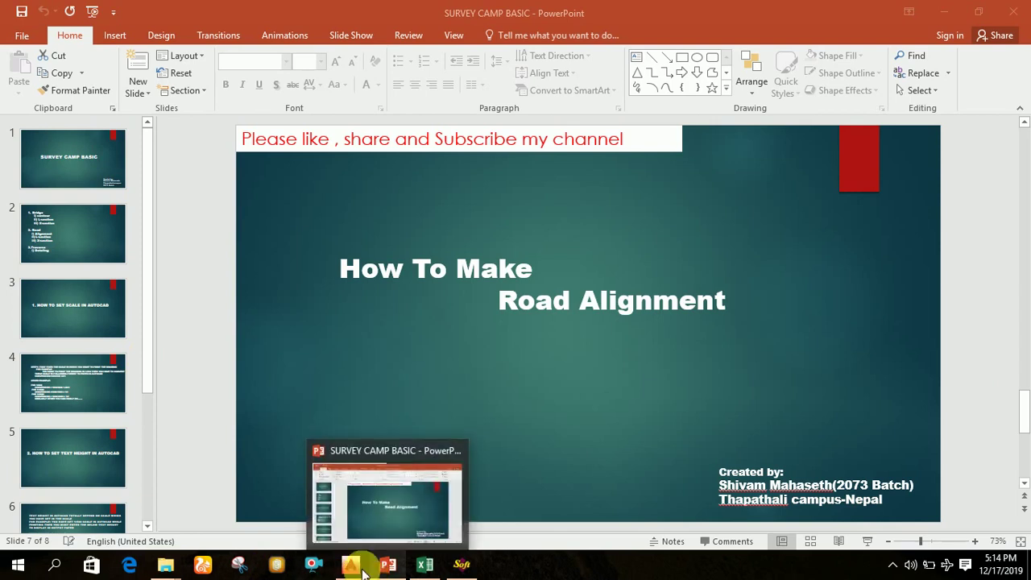
click(423, 568)
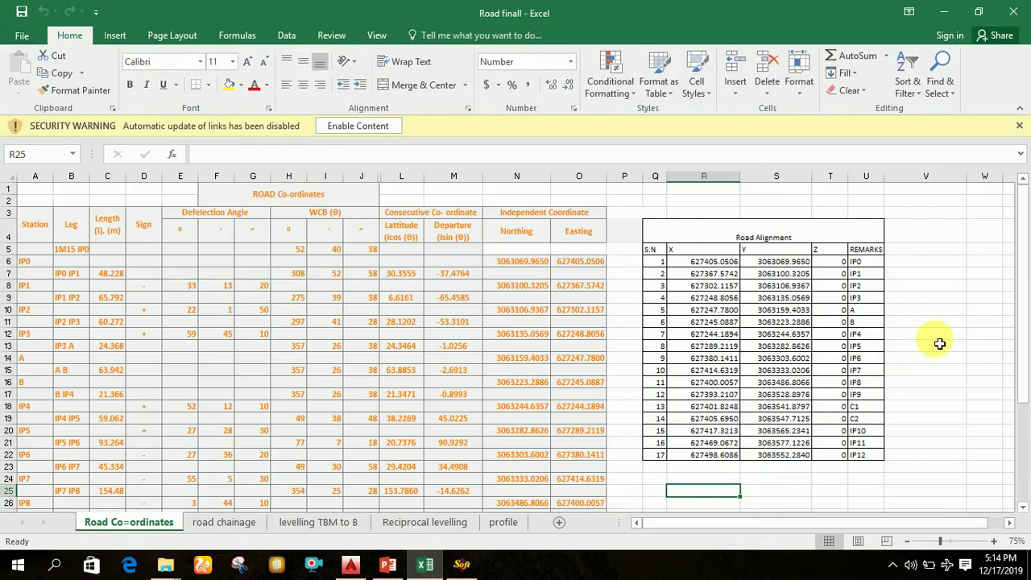
click(943, 342)
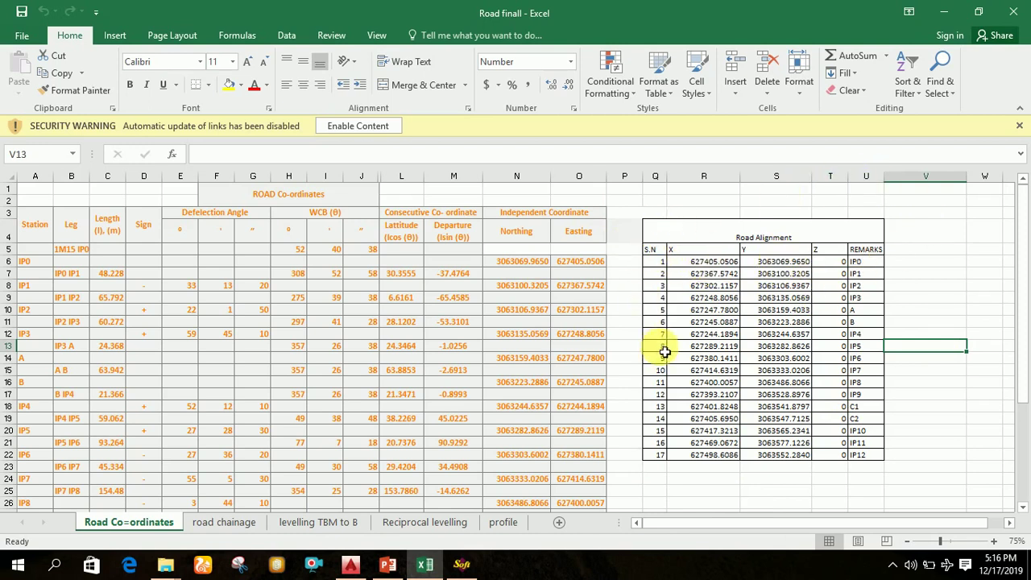
Look over the empty AutoCAD drawing, the Road Alignment table in Excel and the SW_DTM window
click(351, 567)
scroll(474, 348, down, 5)
middle_drag(555, 329, 285, 392)
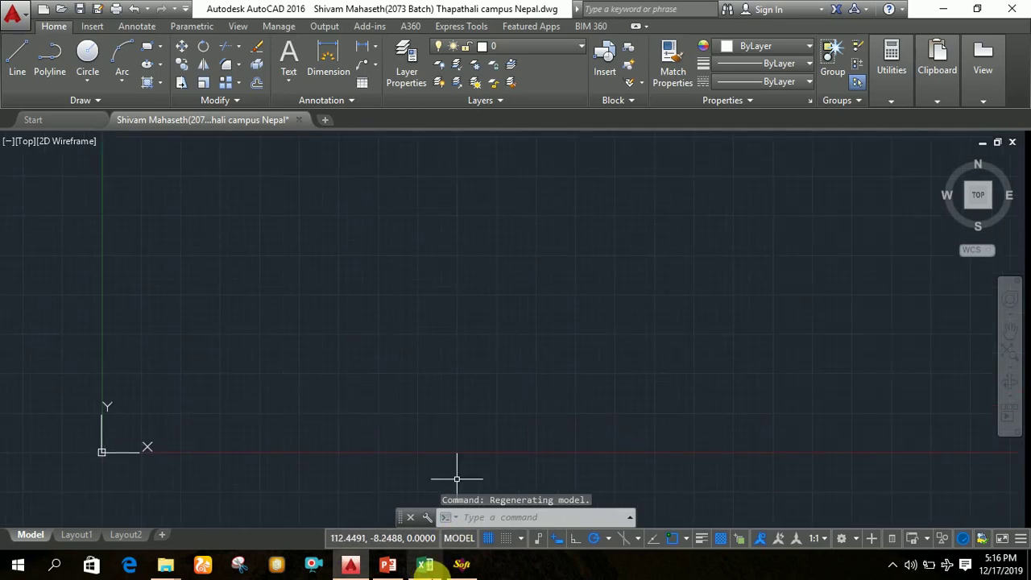
click(424, 565)
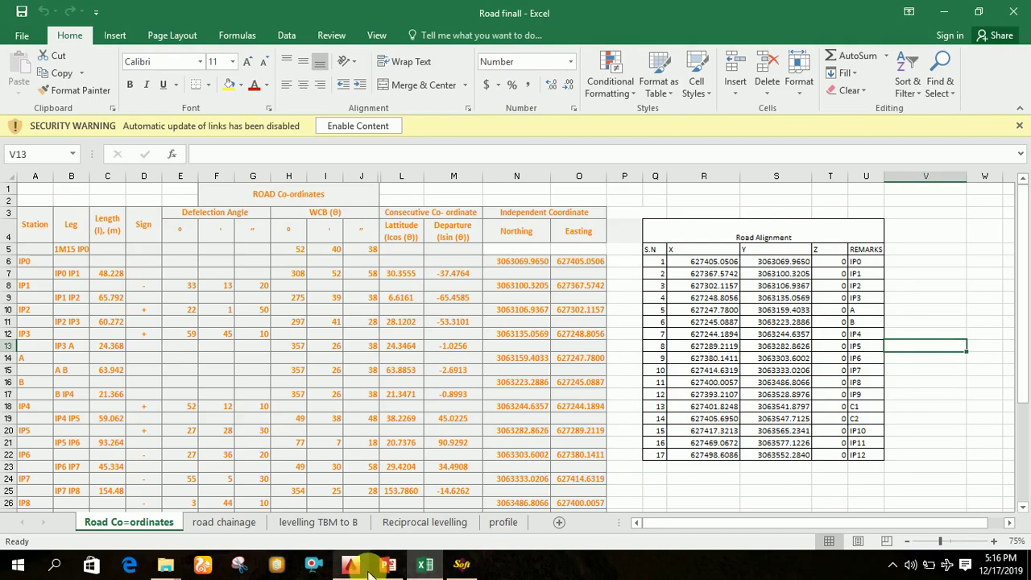
click(428, 564)
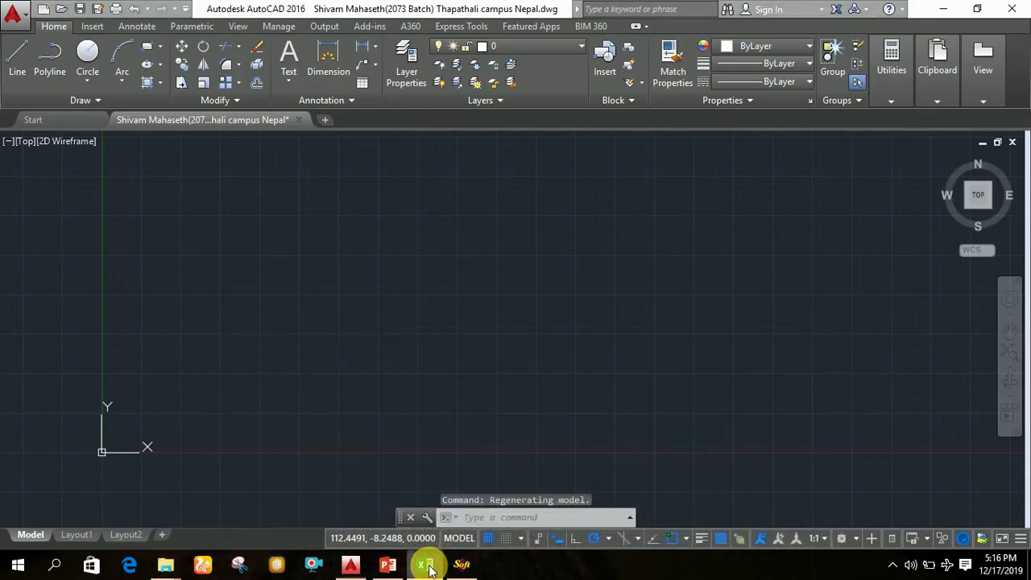
click(427, 564)
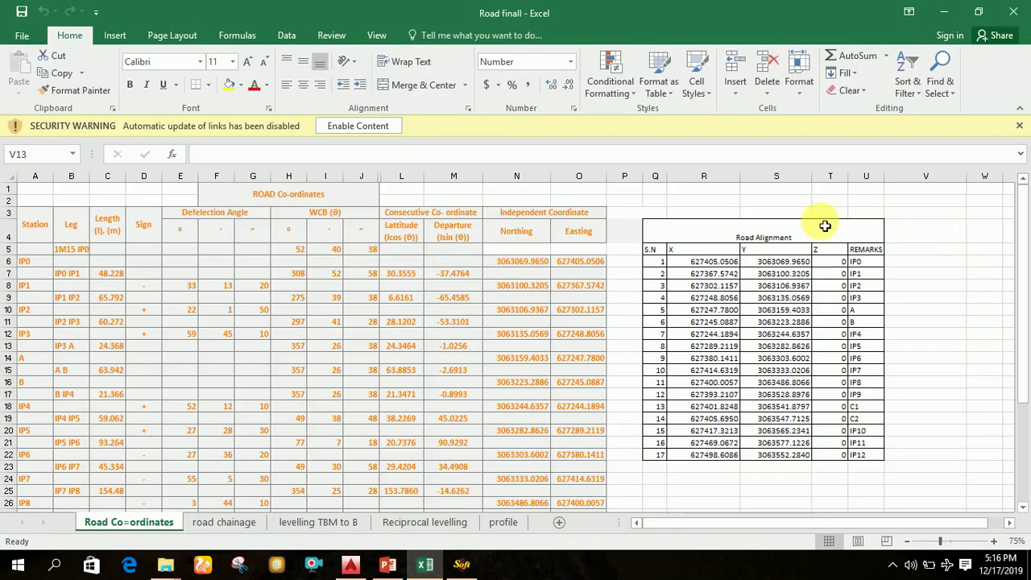
click(469, 568)
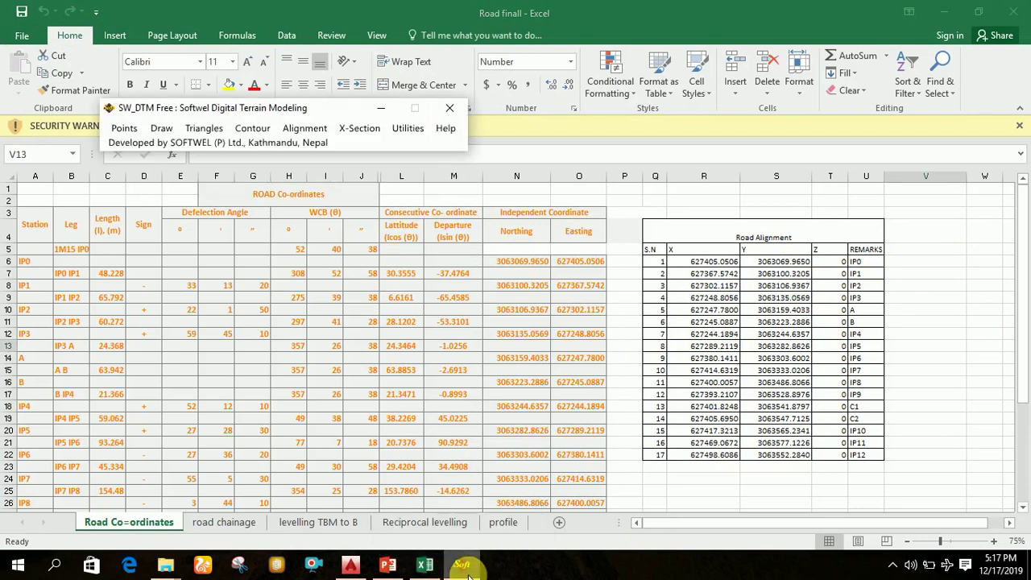
click(464, 566)
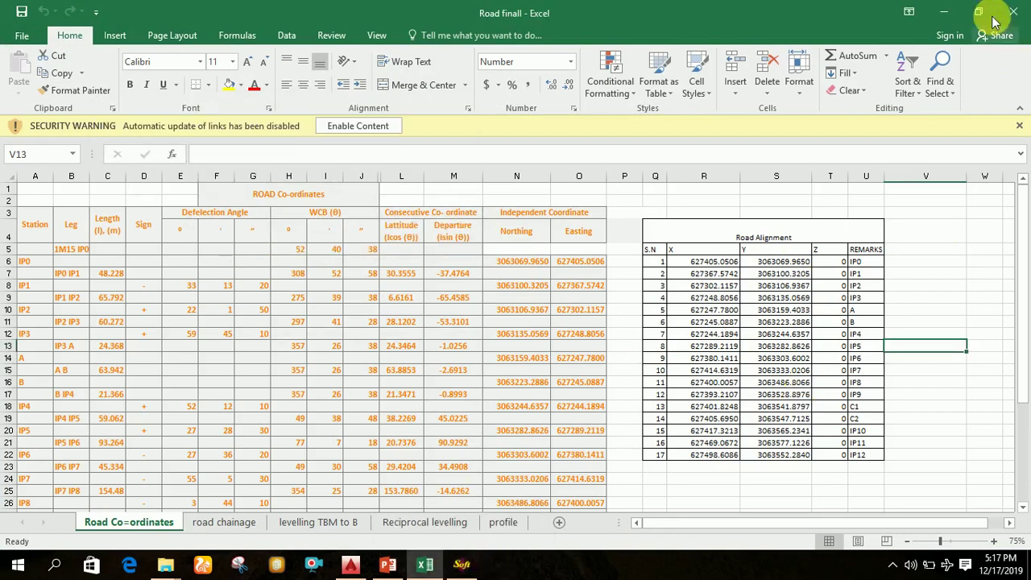
Minimize all open application windows to show the desktop with the SW_DTM shortcut
click(944, 17)
click(945, 16)
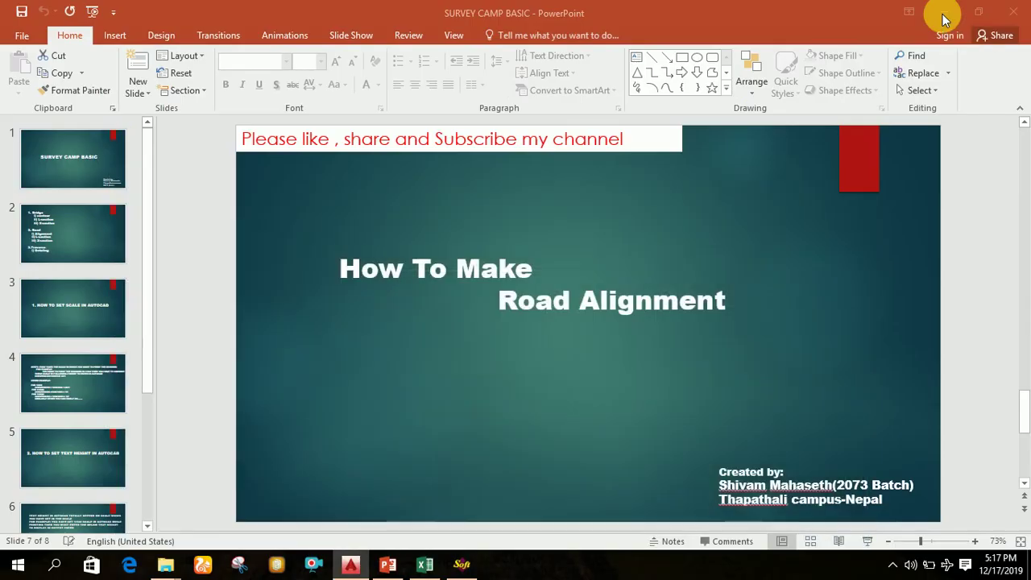
click(944, 14)
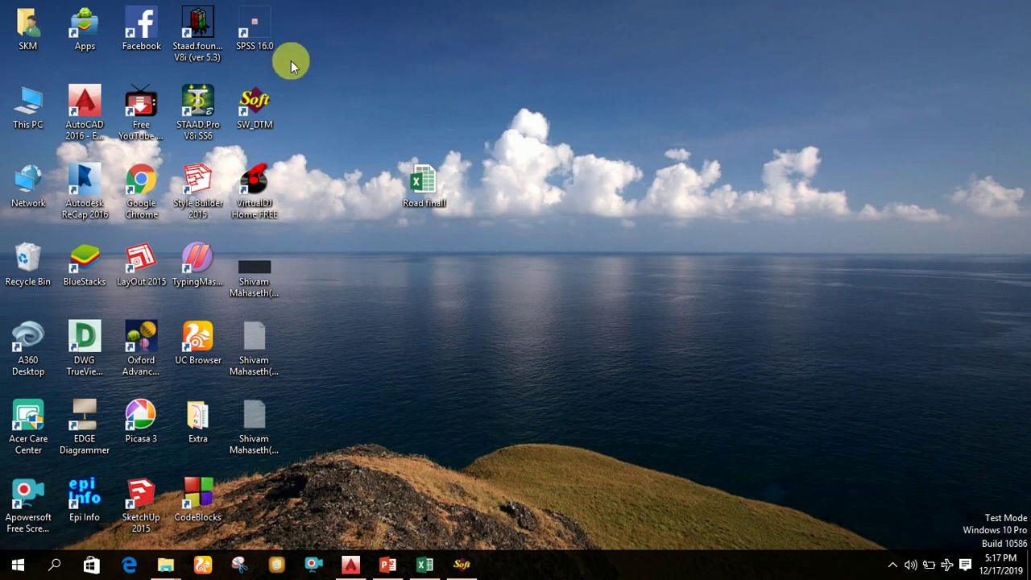
Switch to AutoCAD, maximize its window and bring SW_DTM in front of it
click(351, 564)
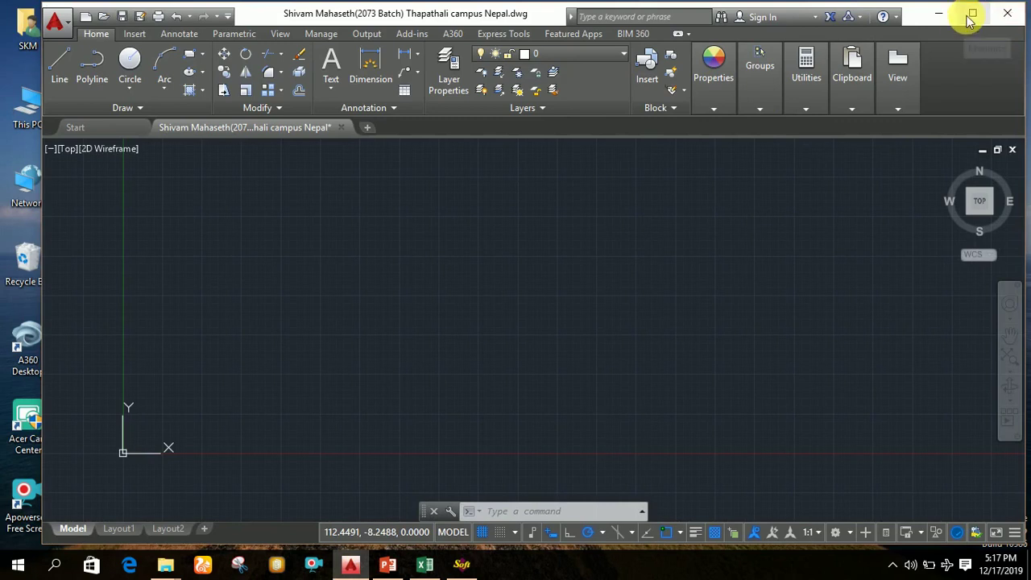
click(972, 13)
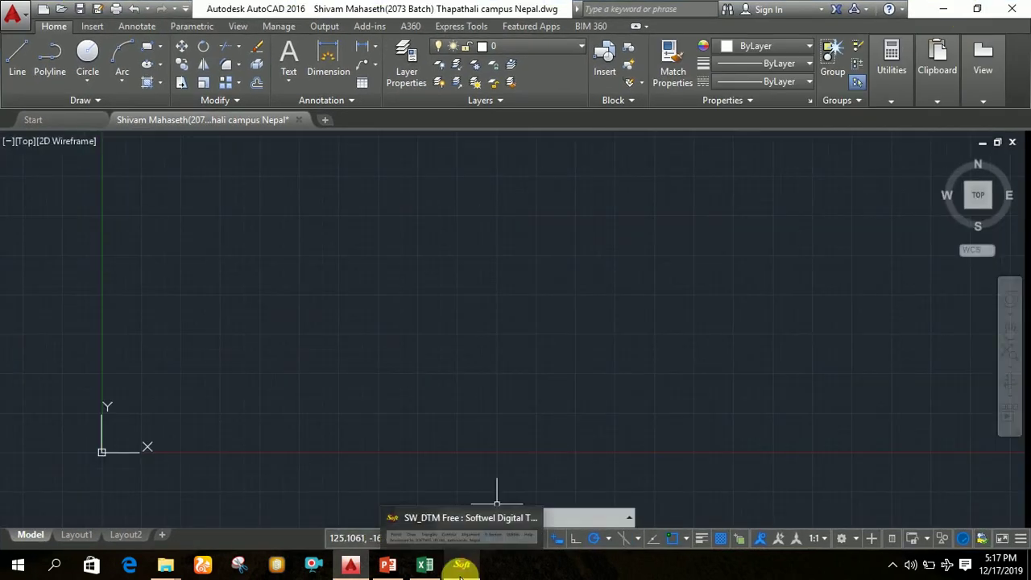
click(461, 568)
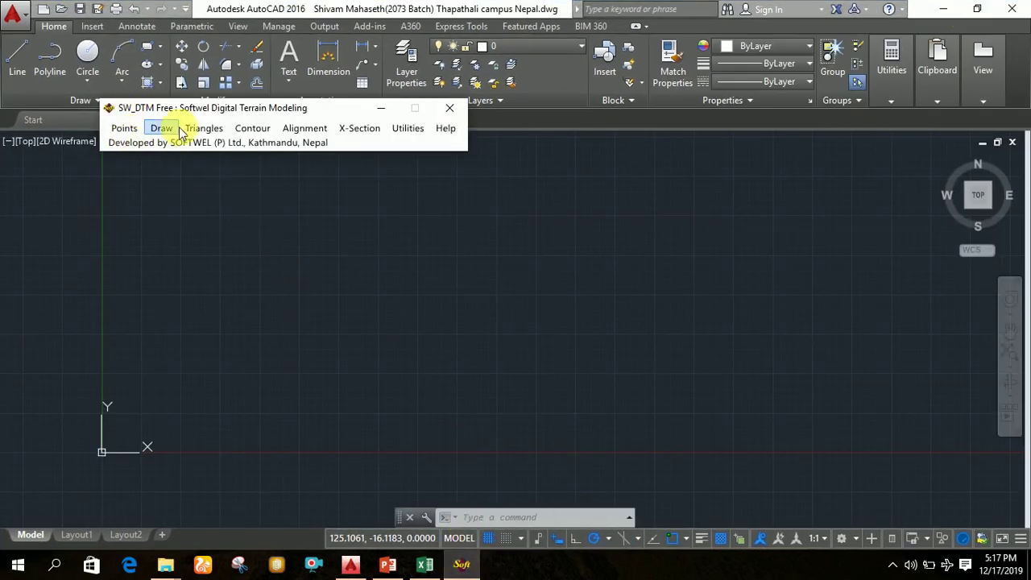
Select the Road Alignment rows Q6:U22 in Excel and import them as points through SW_DTM with a point label scale of 0.25
click(426, 566)
drag(659, 264, 862, 460)
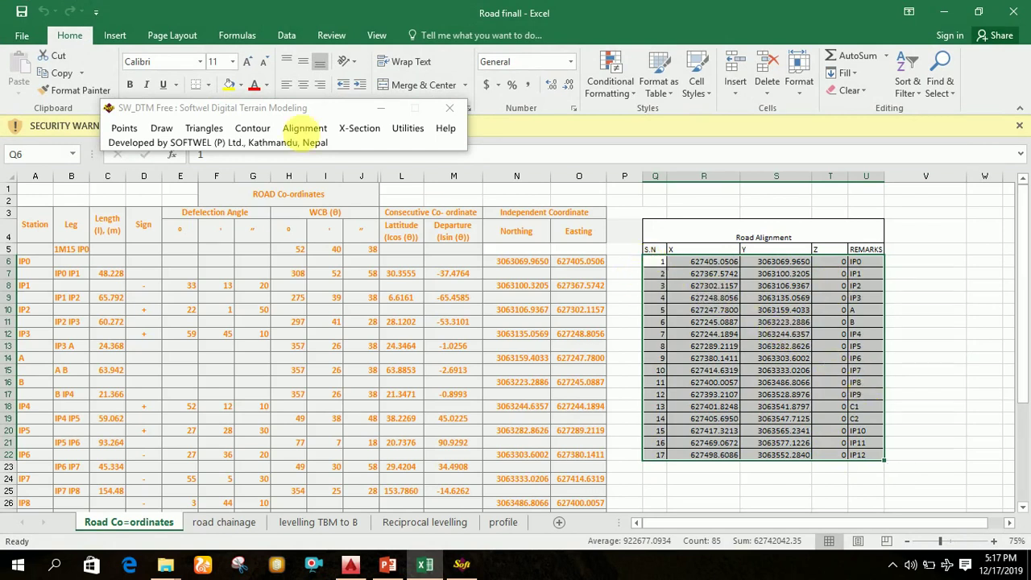
click(124, 128)
click(124, 128)
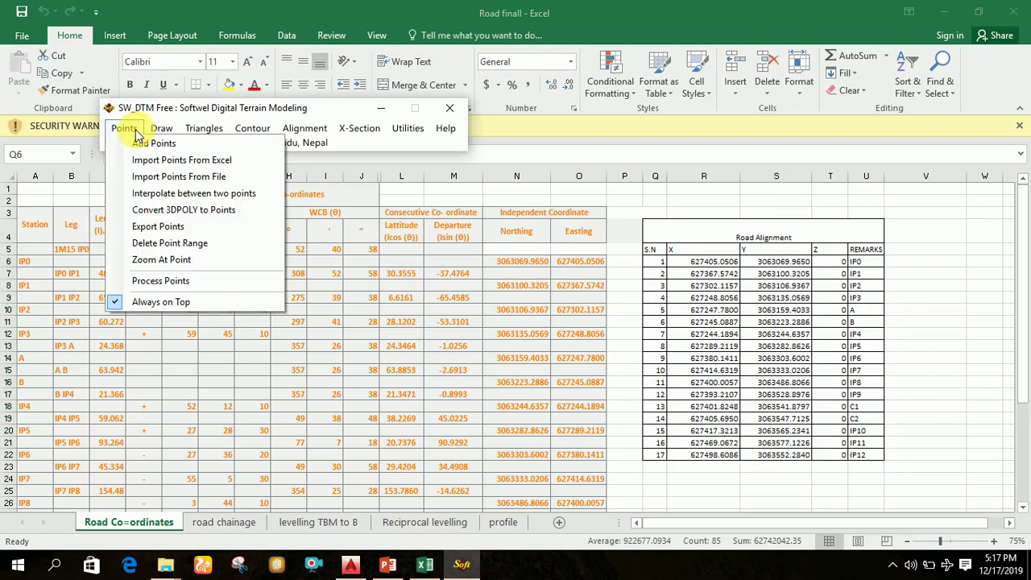
click(164, 165)
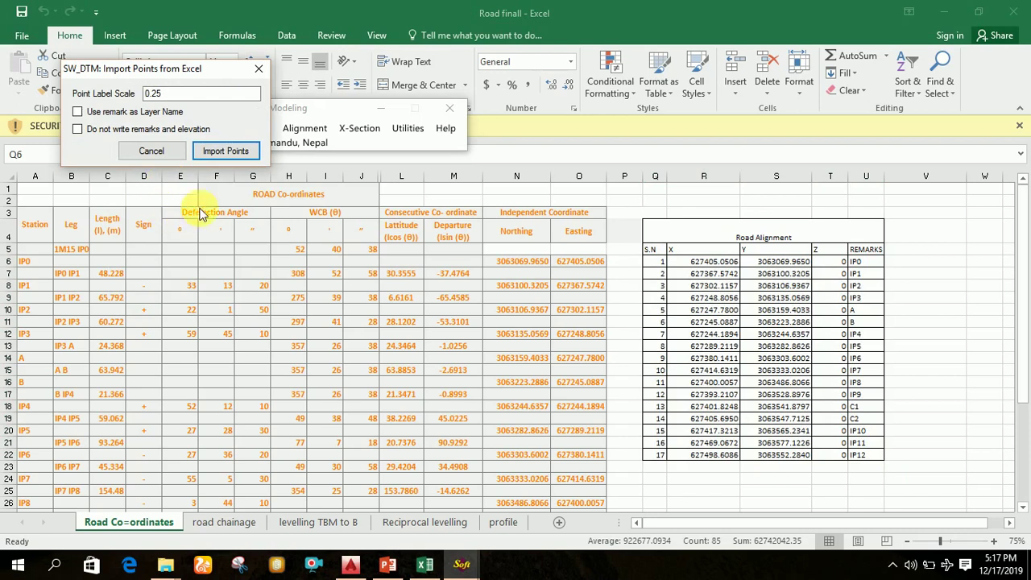
click(221, 156)
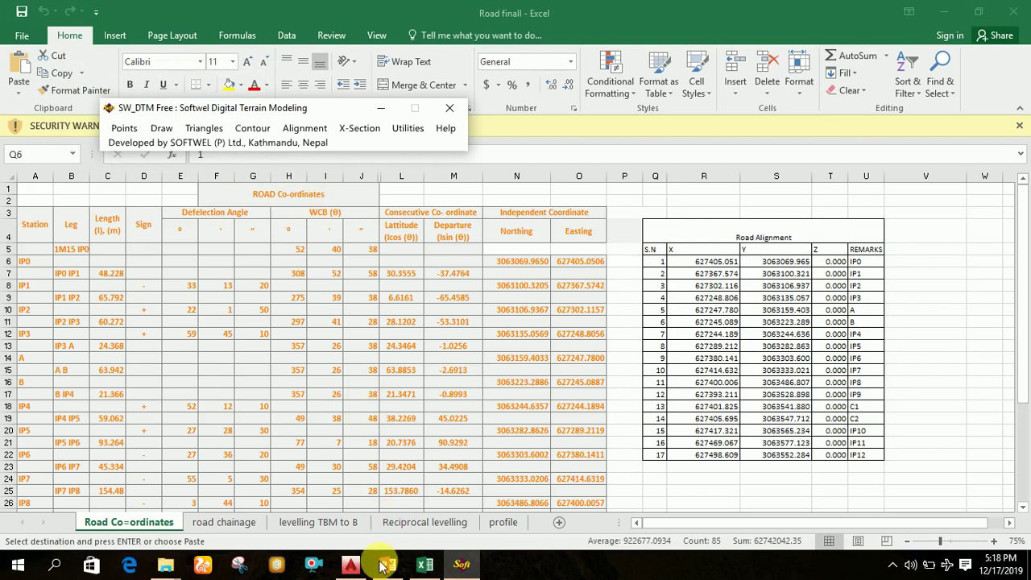
Switch to AutoCAD and zoom the drawing to the extents of the imported points
click(350, 564)
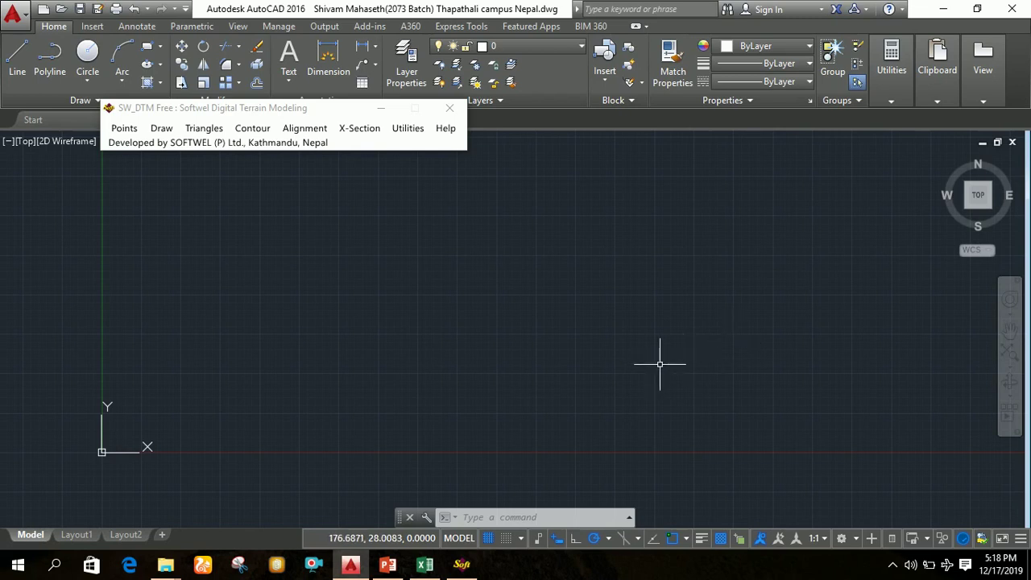
middle_drag(660, 364, 665, 365)
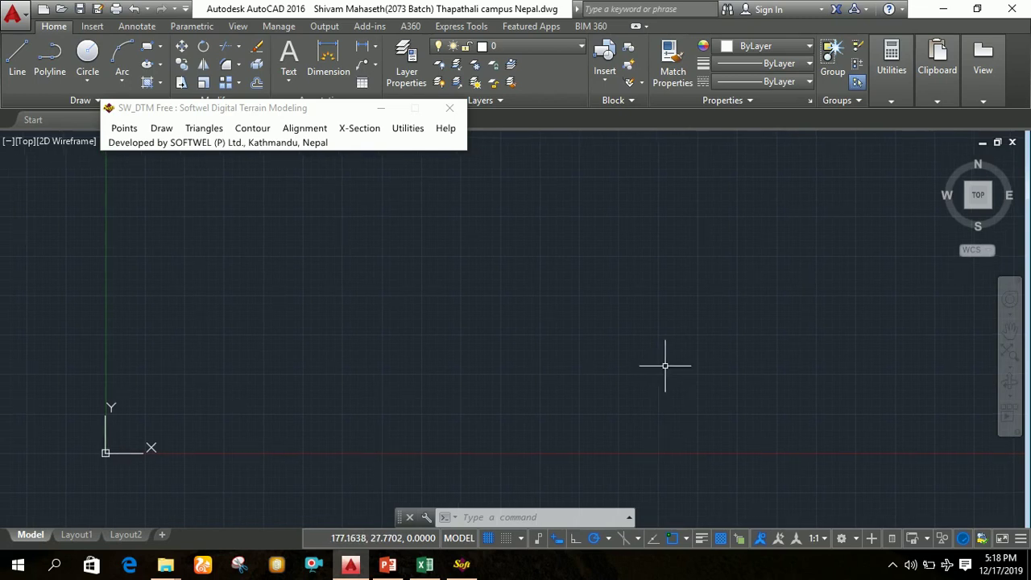
middle_click(665, 366)
middle_click(666, 366)
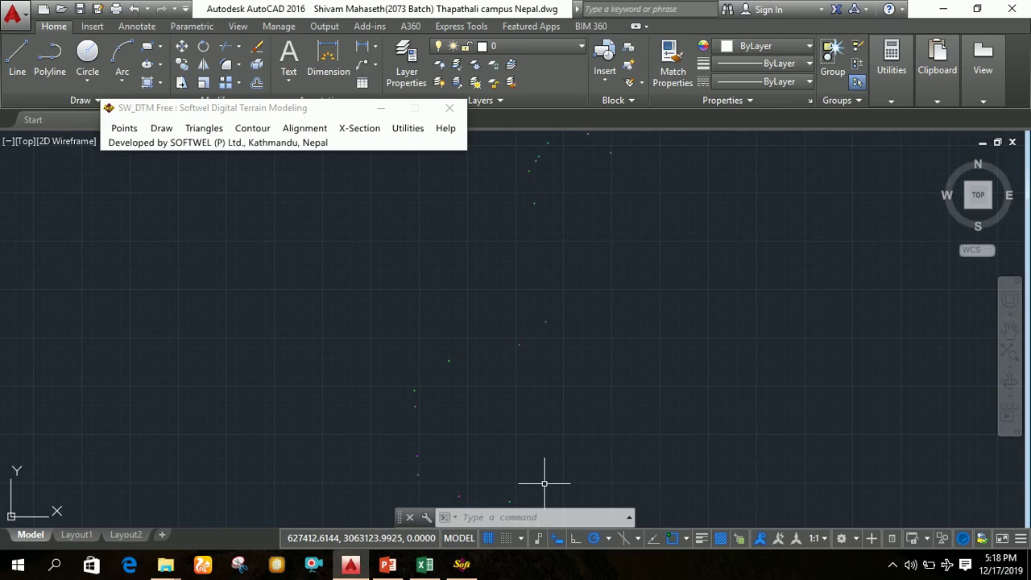
Examine the imported points and their labels in AutoCAD and compare them with the Remarks column in Excel
middle_drag(544, 484, 548, 427)
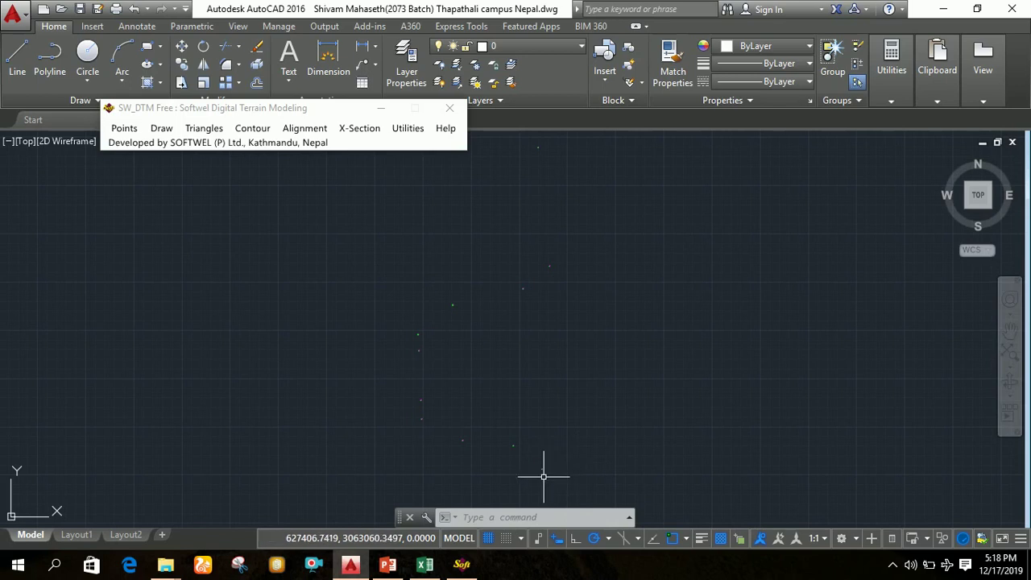
scroll(541, 467, up, 3)
scroll(546, 444, up, 5)
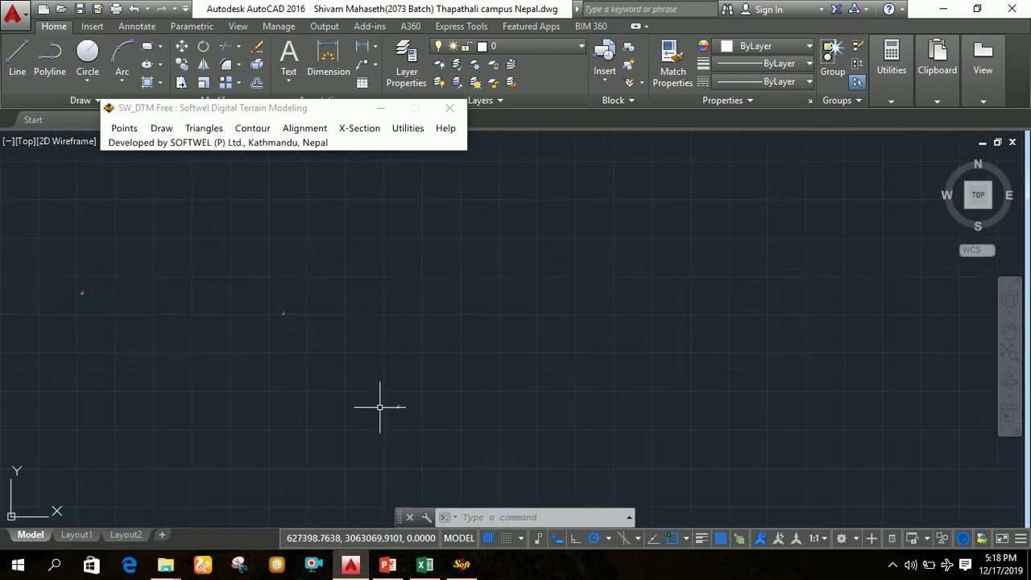
click(283, 304)
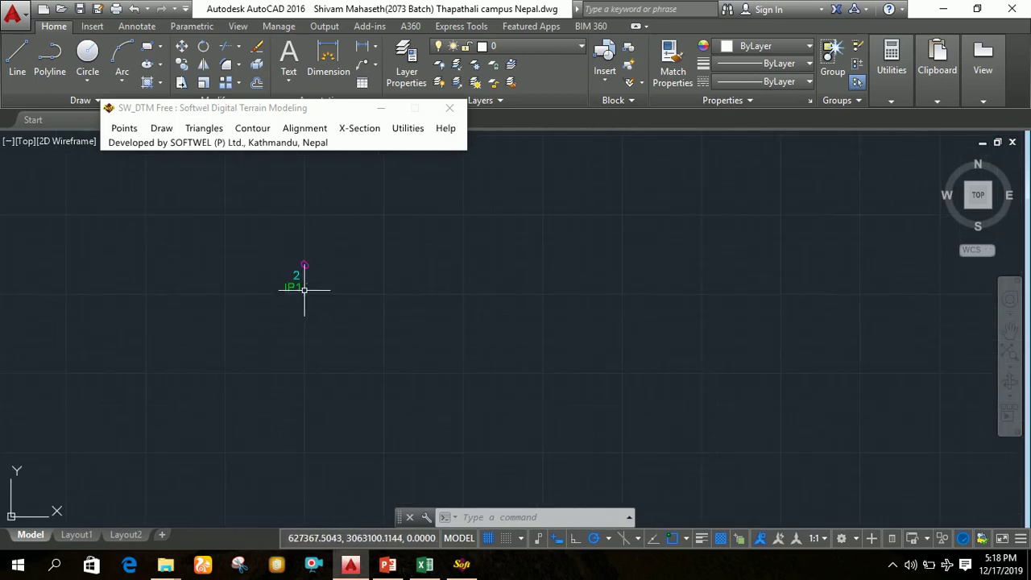
scroll(596, 359, down, 3)
middle_drag(695, 325, 685, 372)
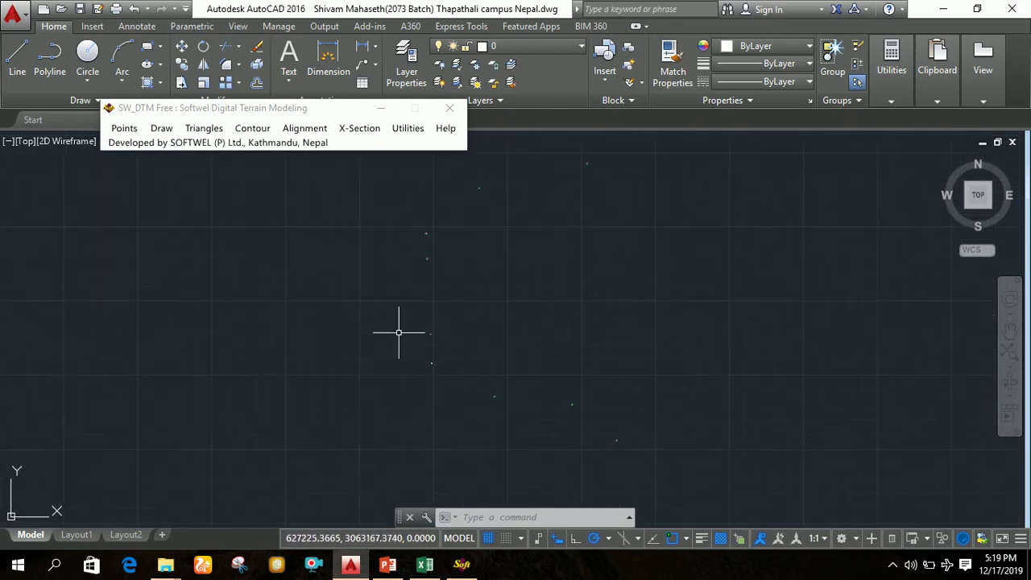
click(427, 566)
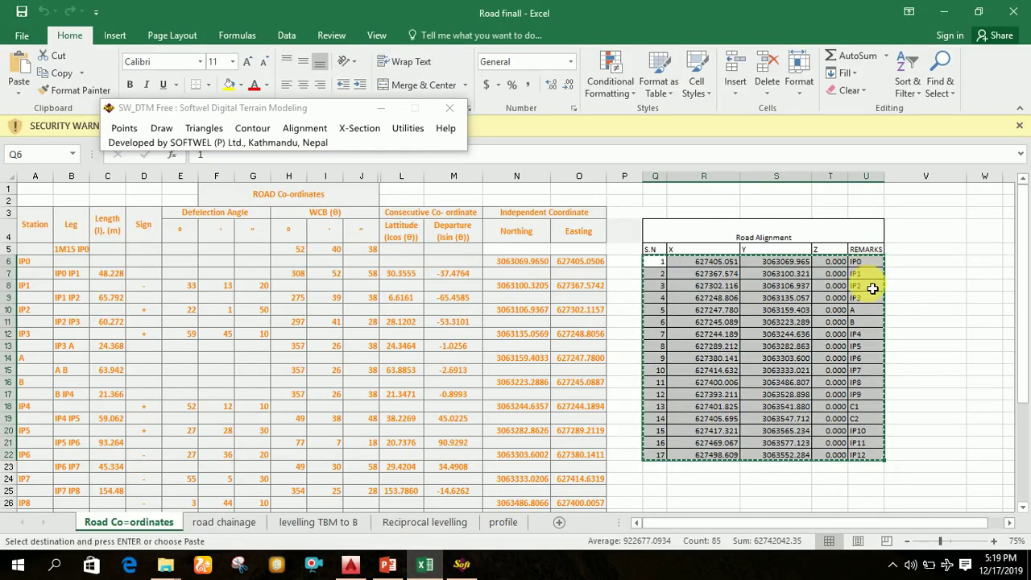
click(457, 567)
click(360, 567)
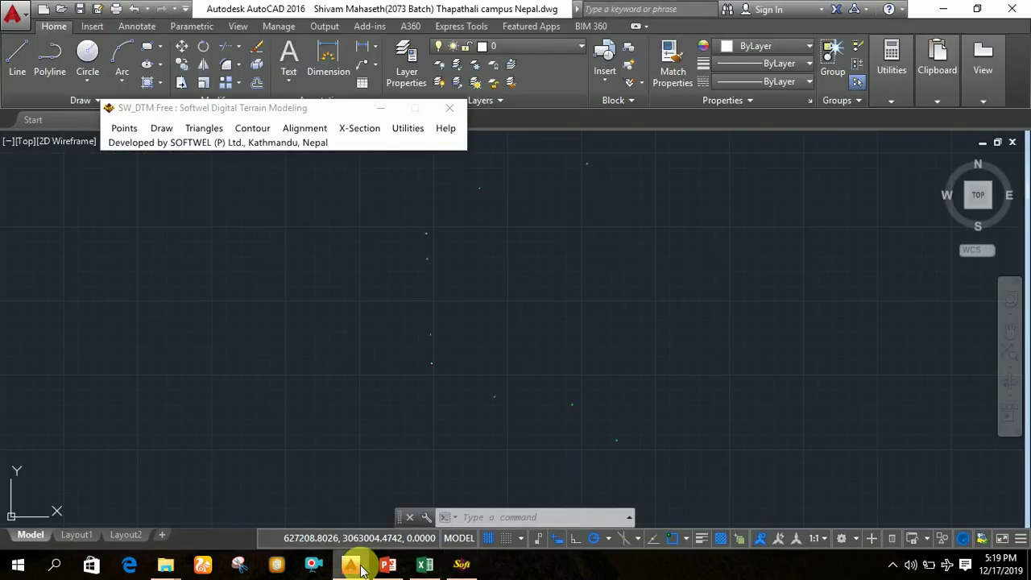
Begin SW_DTM's Draw Alignment in AutoCAD and set the polyline's start point at IP0
click(295, 131)
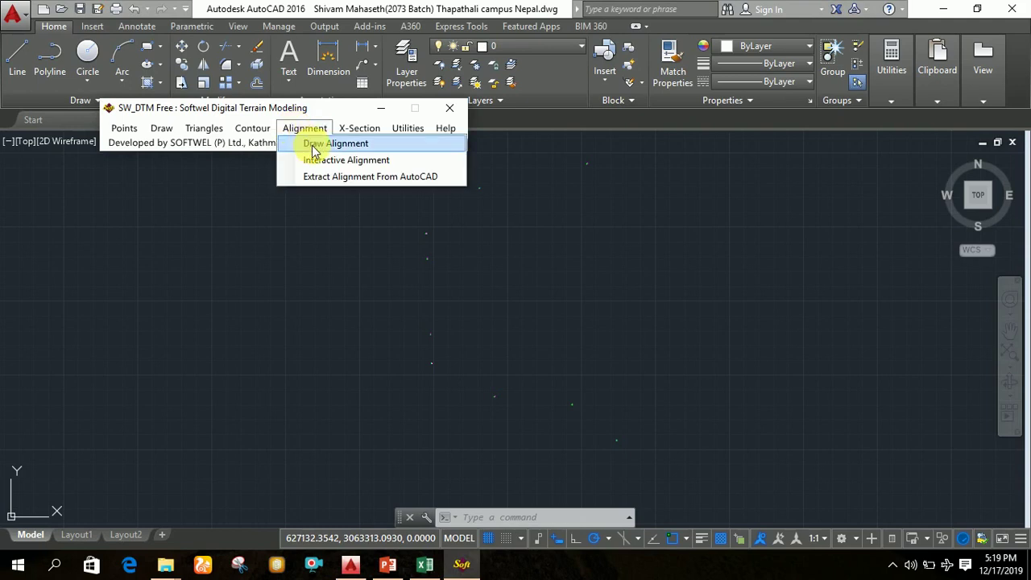
click(314, 146)
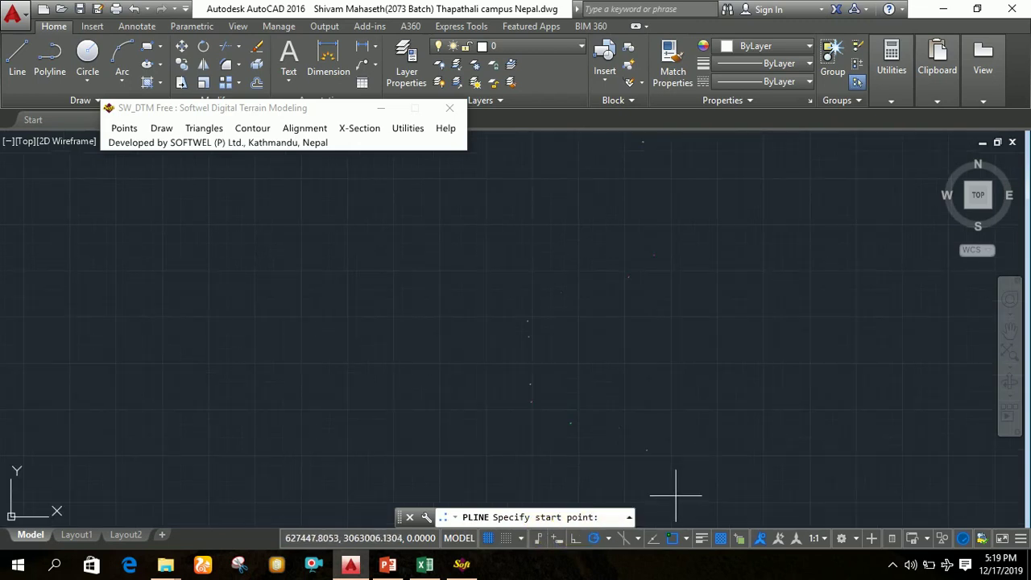
middle_drag(671, 486, 661, 430)
scroll(644, 427, up, 5)
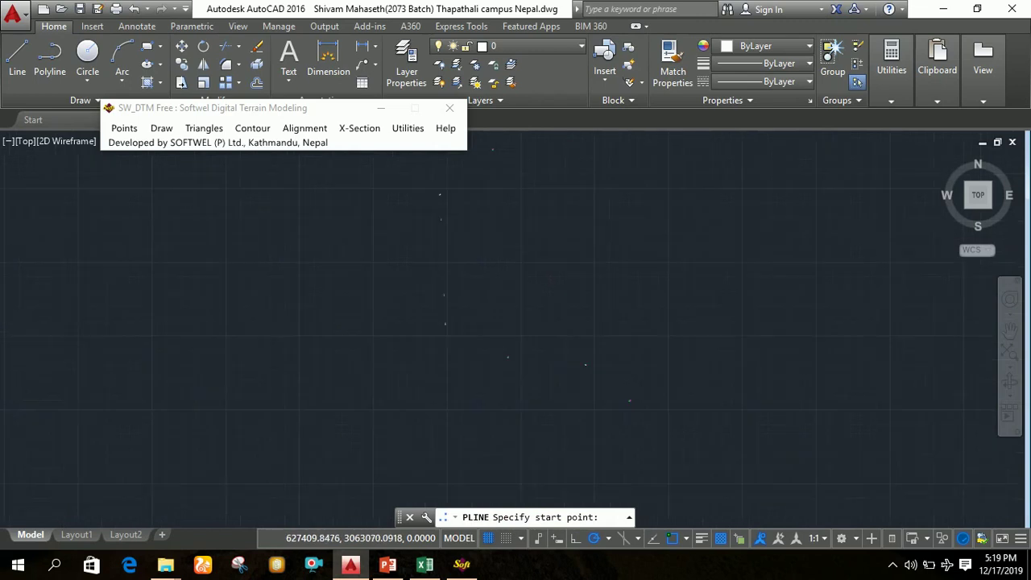
middle_drag(594, 386, 598, 327)
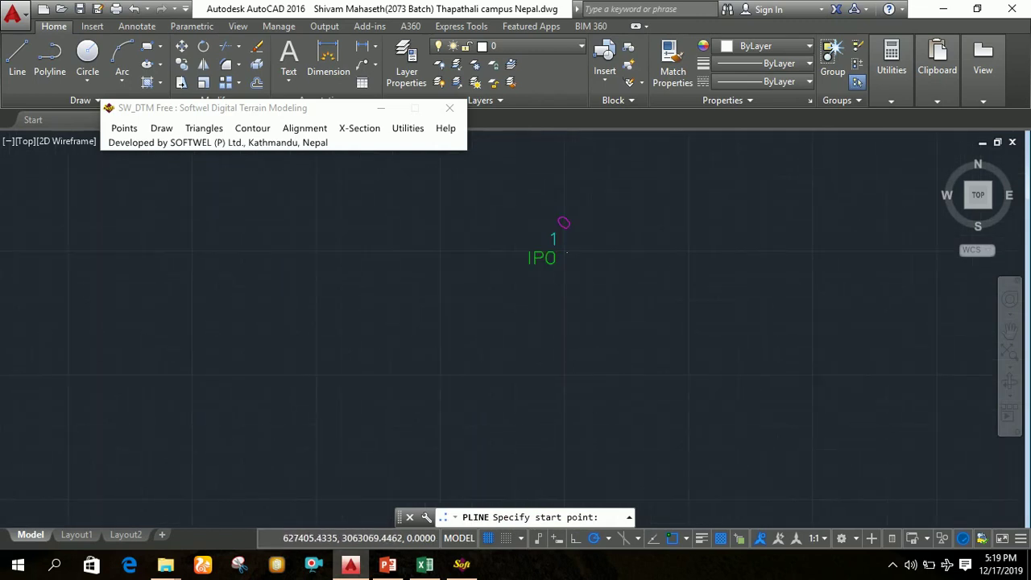
scroll(574, 262, up, 3)
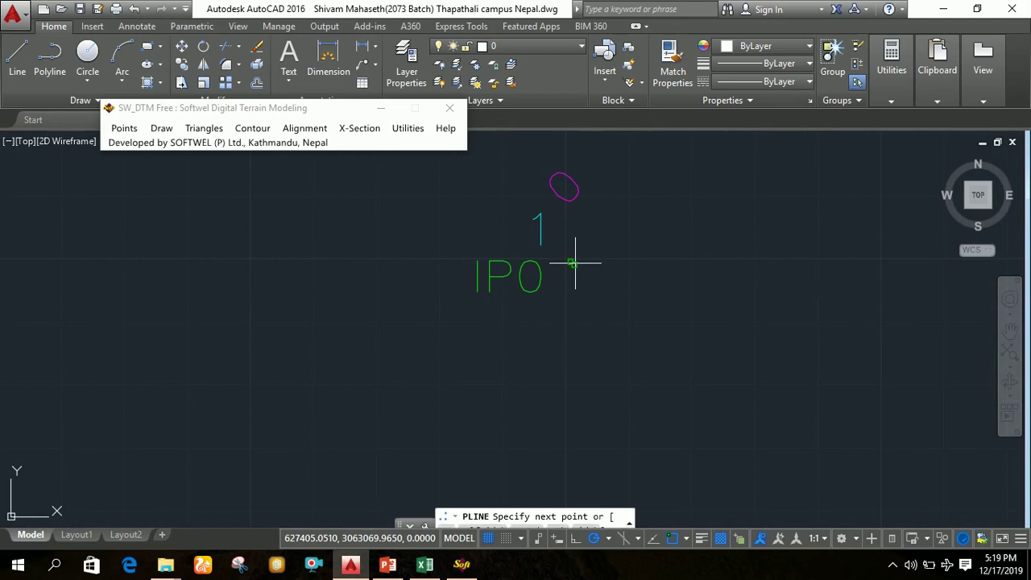
click(572, 262)
Extend the alignment polyline from IP0 through the points IP1, IP2 and IP3
scroll(602, 354, down, 5)
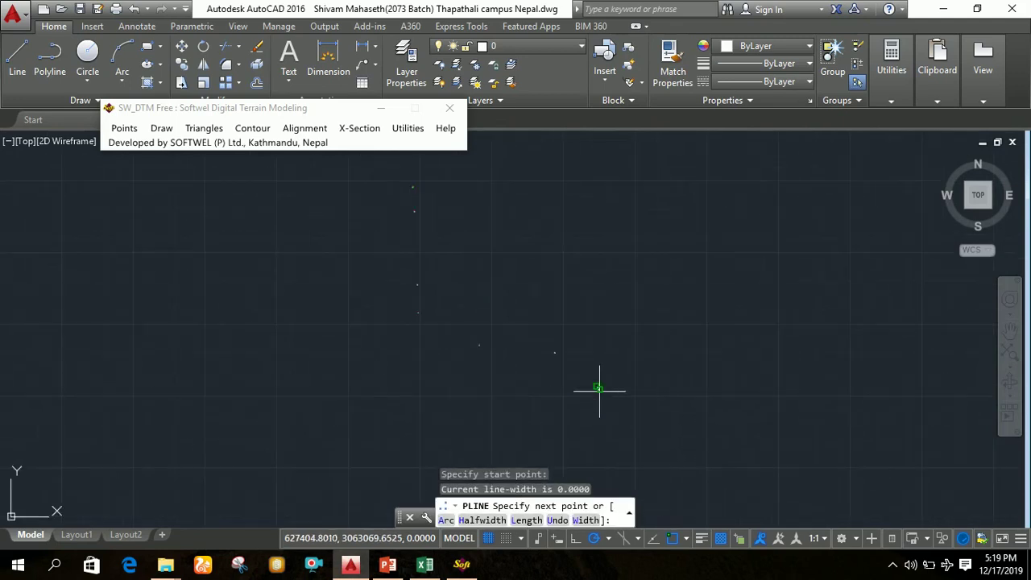
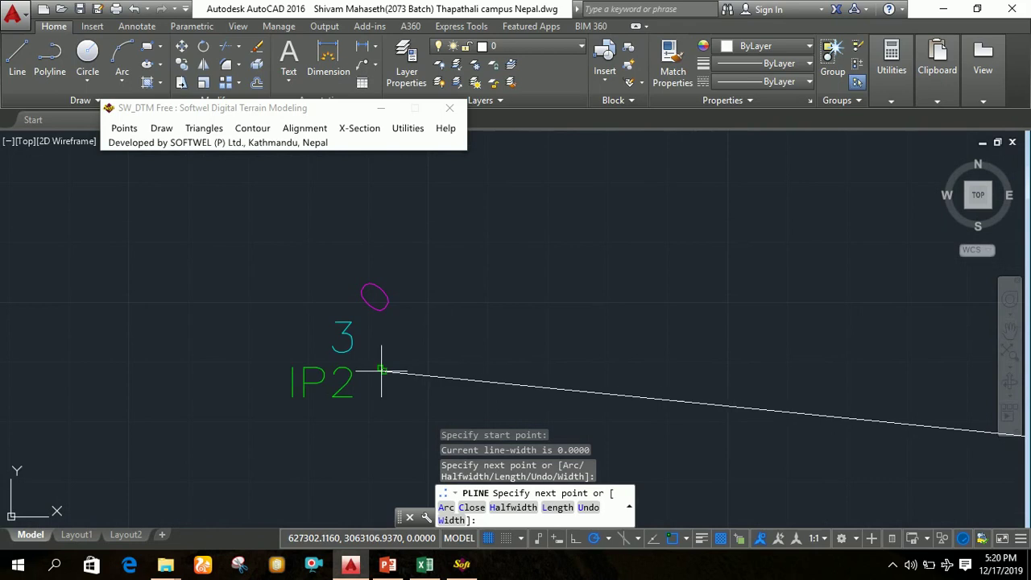
click(382, 369)
scroll(322, 447, down, 5)
mouse_move(279, 396)
middle_down()
mouse_move(518, 286)
mouse_move(520, 330)
middle_up()
scroll(556, 332, down, 5)
scroll(458, 286, up, 5)
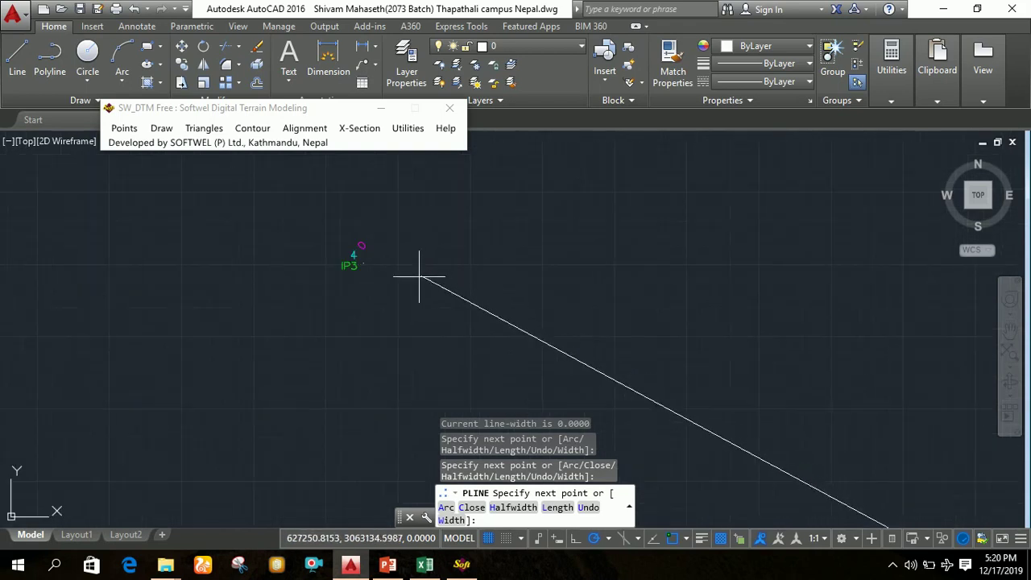
scroll(358, 258, up, 3)
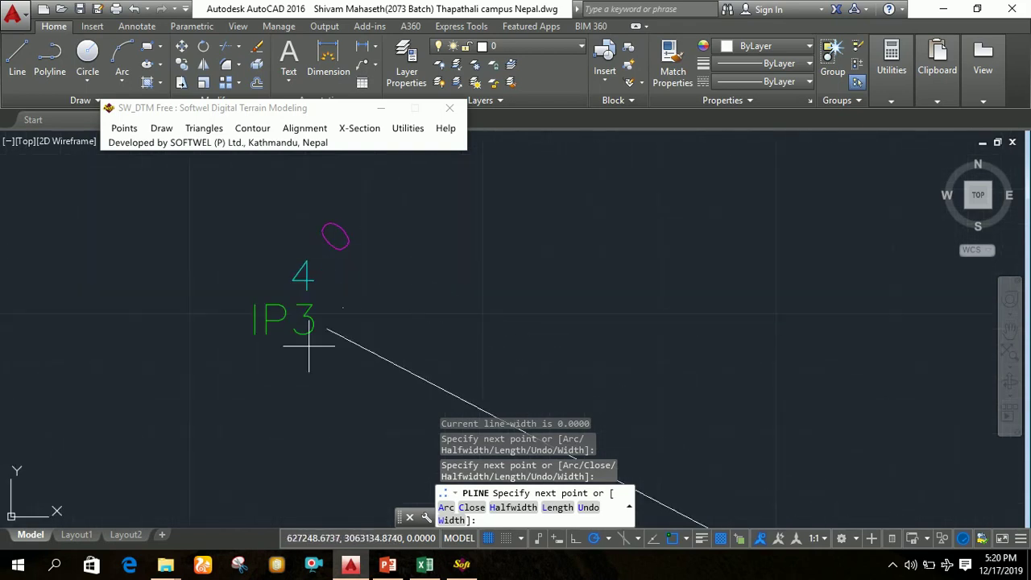
click(344, 308)
Add the next alignment polyline vertex at point A, north of IP3
scroll(484, 274, down, 5)
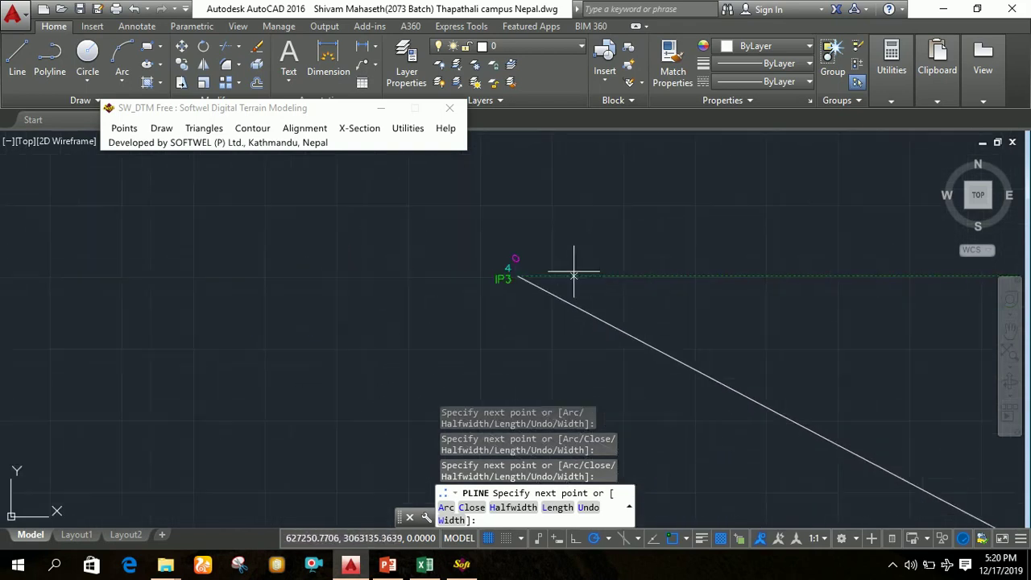
scroll(599, 295, down, 3)
scroll(599, 294, up, 4)
scroll(594, 387, up, 6)
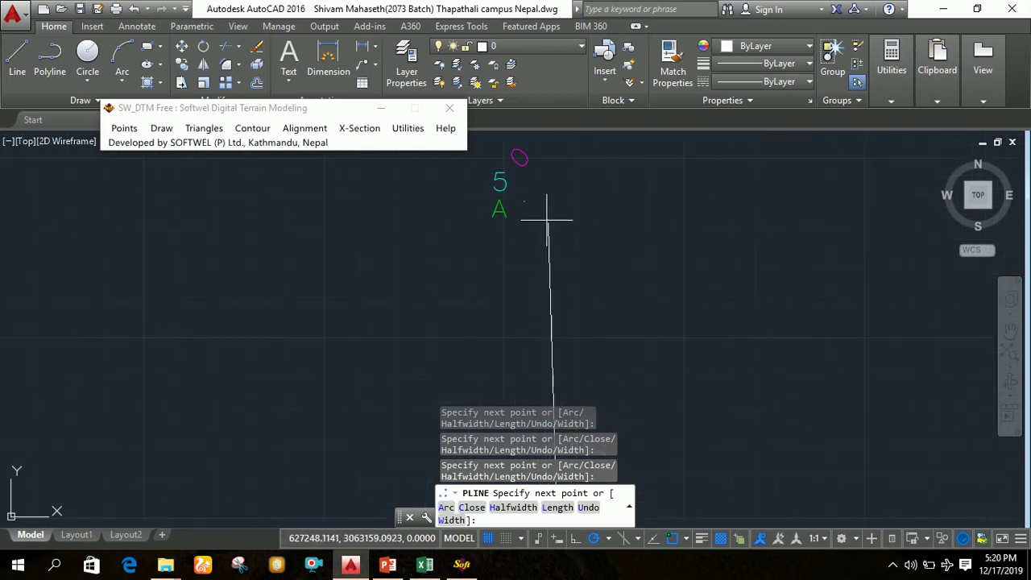
click(524, 200)
Continue the alignment polyline from point A to point B
scroll(527, 200, down, 10)
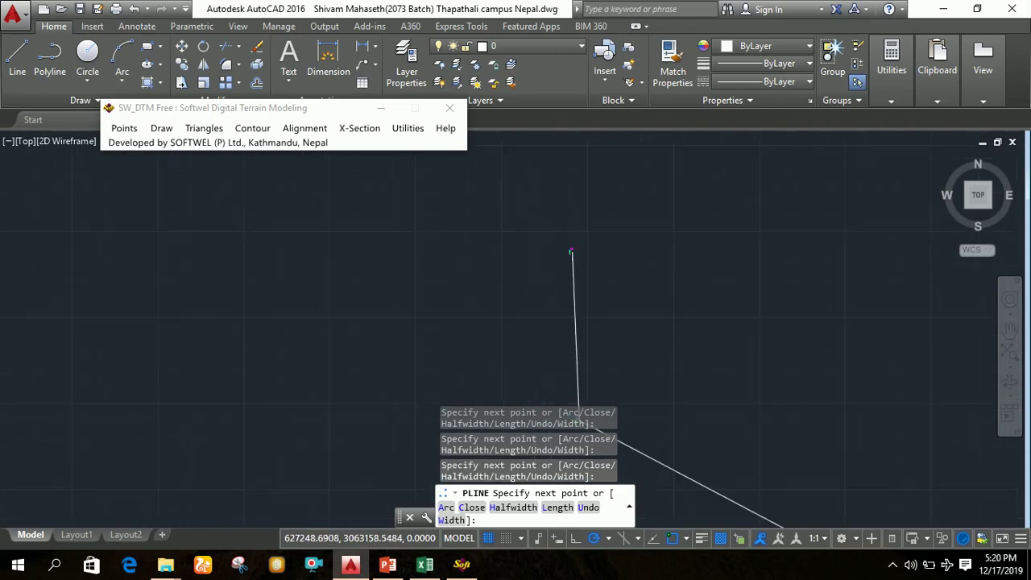
mouse_move(706, 243)
middle_down()
mouse_move(702, 282)
mouse_move(644, 391)
middle_up()
scroll(618, 346, up, 5)
scroll(621, 293, up, 4)
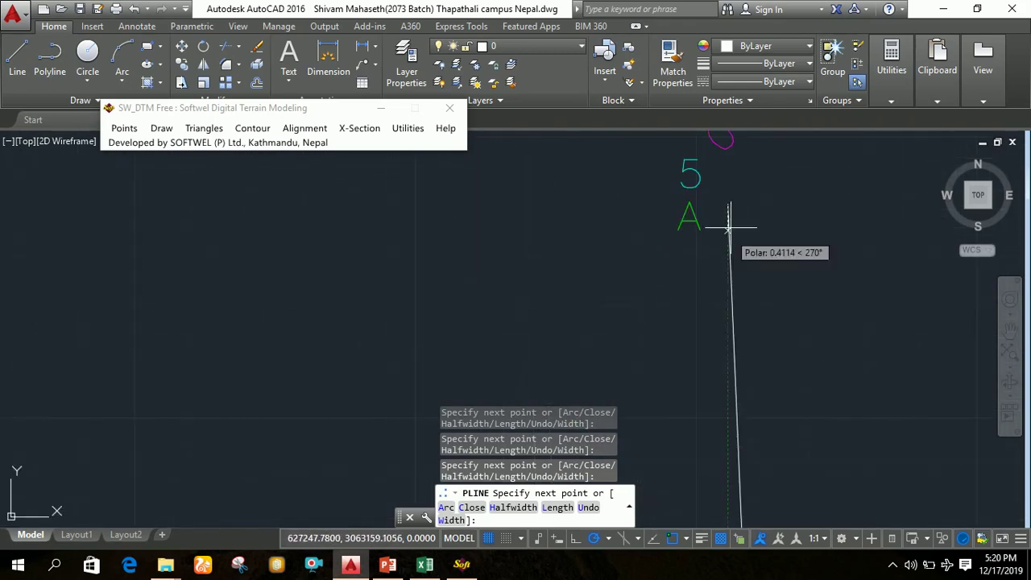
scroll(772, 233, down, 5)
middle_drag(844, 257, 582, 365)
scroll(673, 276, down, 5)
middle_drag(681, 233, 665, 375)
scroll(620, 382, up, 4)
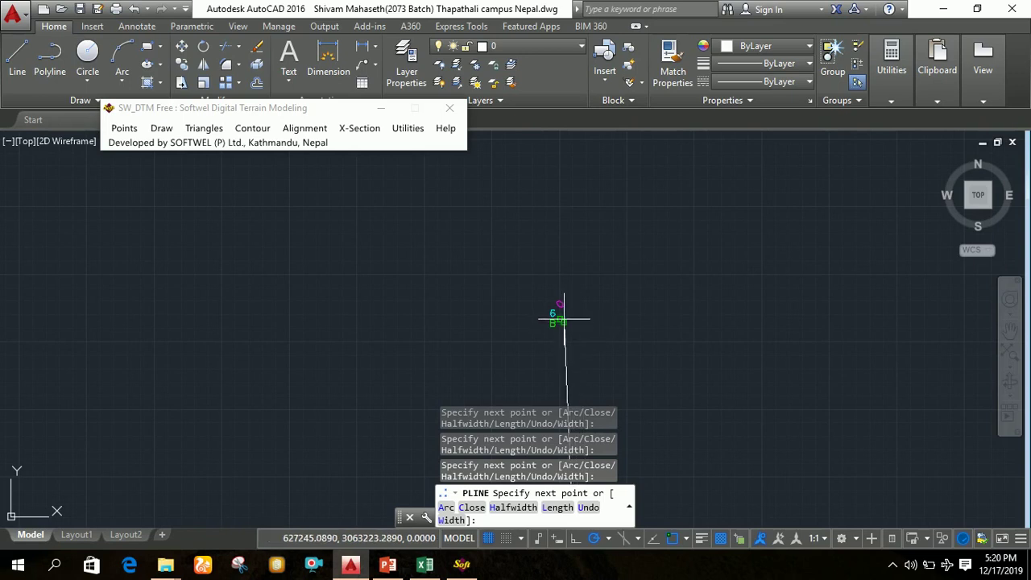
scroll(563, 316, up, 4)
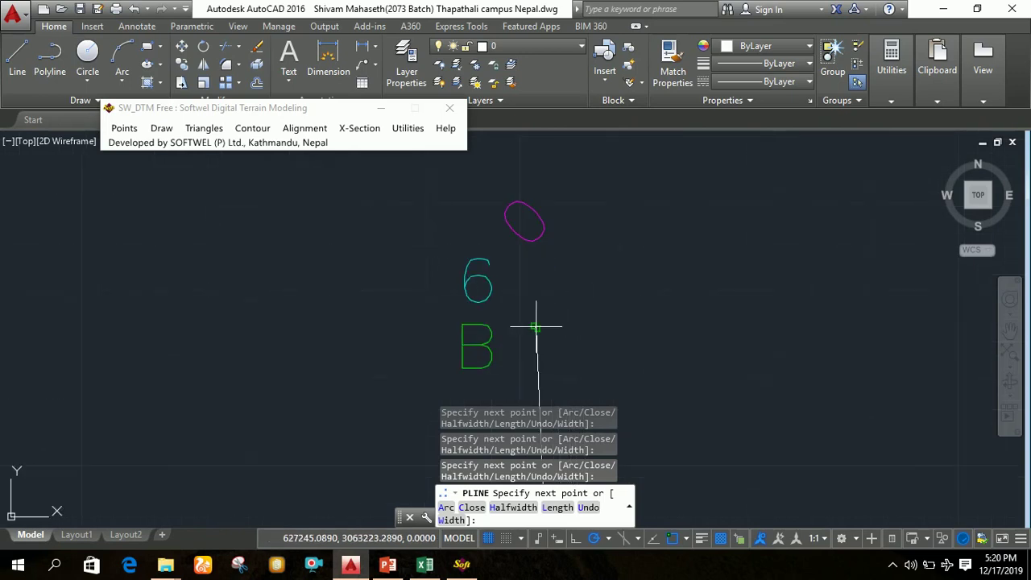
Continue the alignment polyline from point B through IP4 to IP5
scroll(585, 241, down, 5)
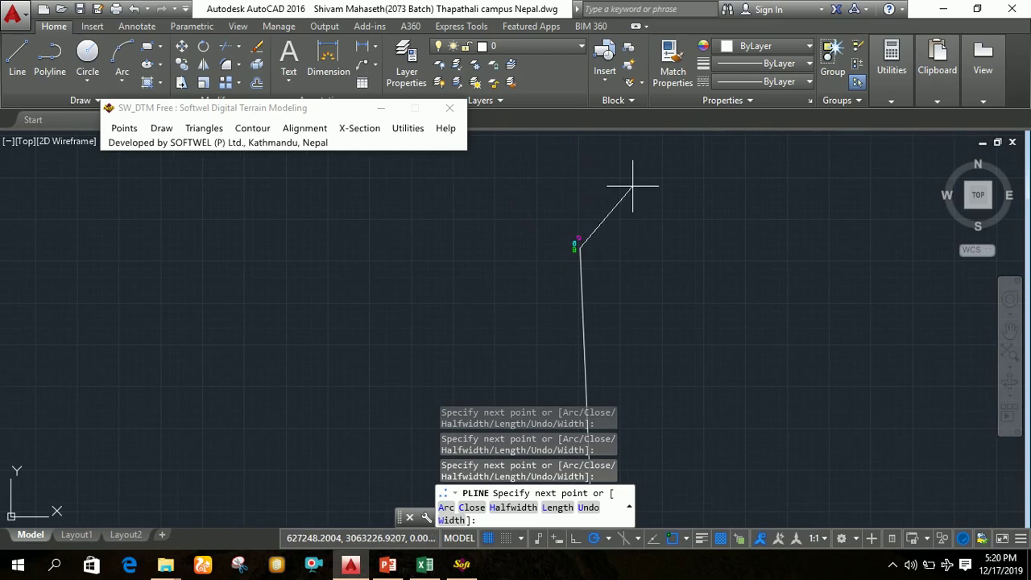
middle_drag(634, 186, 656, 315)
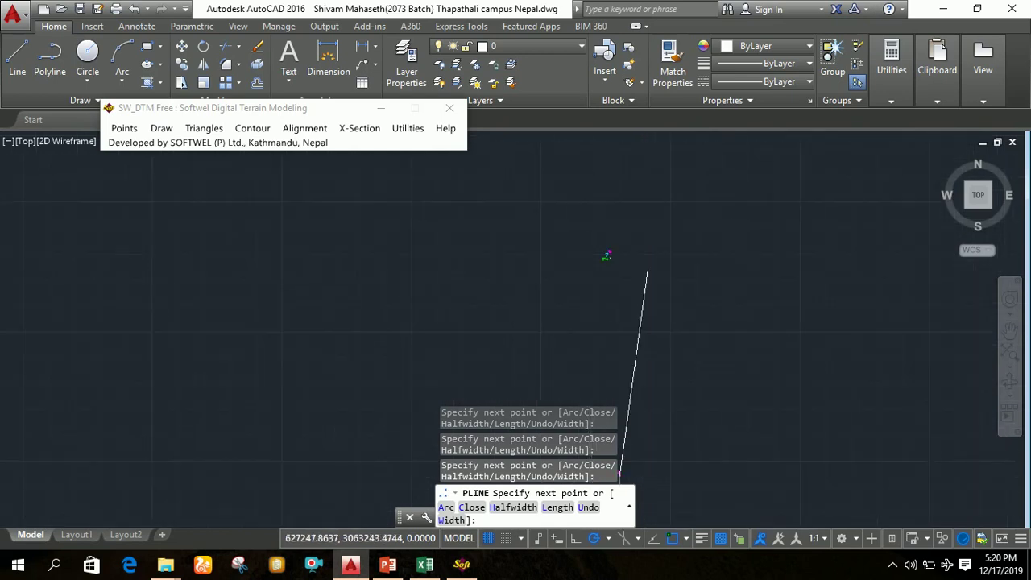
scroll(596, 244, up, 3)
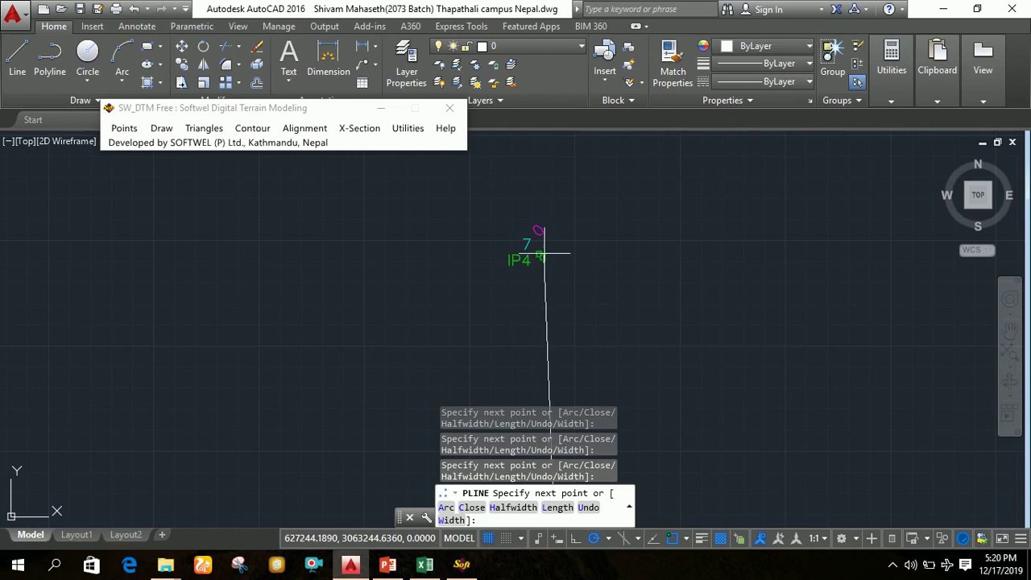
click(540, 256)
mouse_move(661, 276)
middle_down()
mouse_move(744, 253)
mouse_move(744, 290)
mouse_move(705, 323)
mouse_move(720, 299)
mouse_move(684, 285)
middle_up()
scroll(759, 256, down, 3)
scroll(704, 323, up, 4)
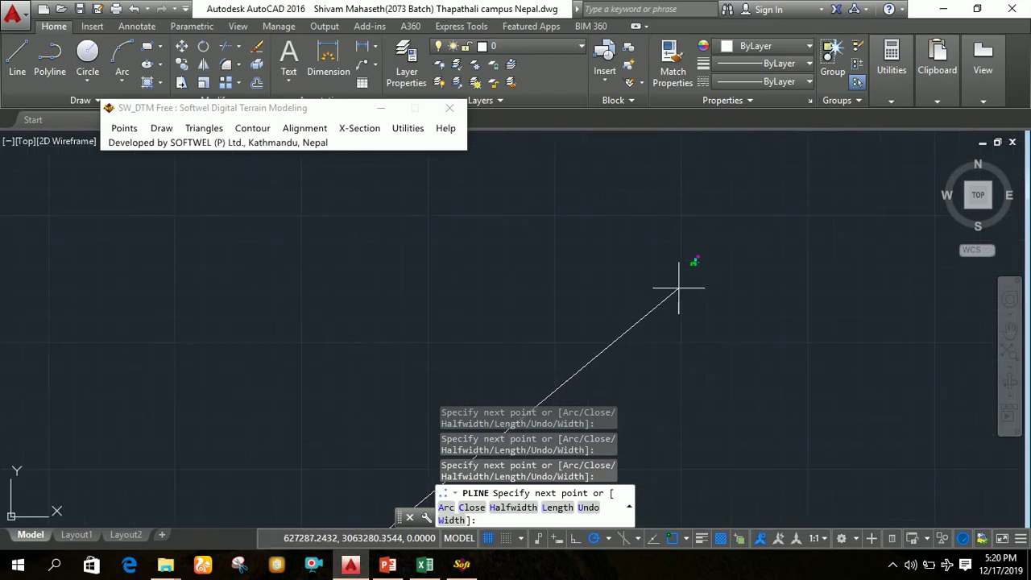
scroll(701, 260, up, 2)
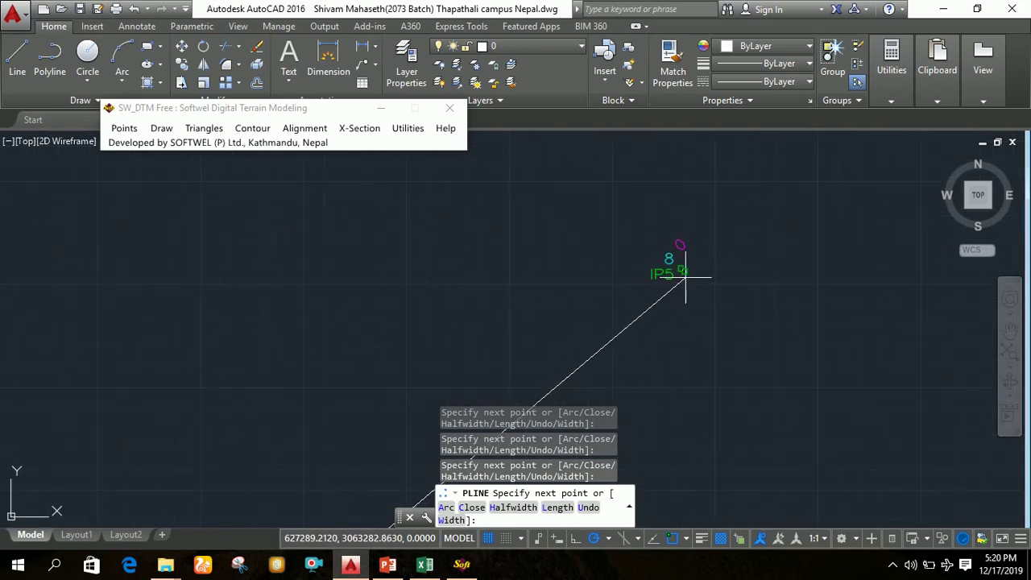
Continue the alignment polyline from IP5 through IP6 to IP7
mouse_move(740, 298)
middle_down()
mouse_move(824, 338)
mouse_move(941, 346)
mouse_move(948, 357)
mouse_move(843, 335)
middle_up()
scroll(733, 306, up, 8)
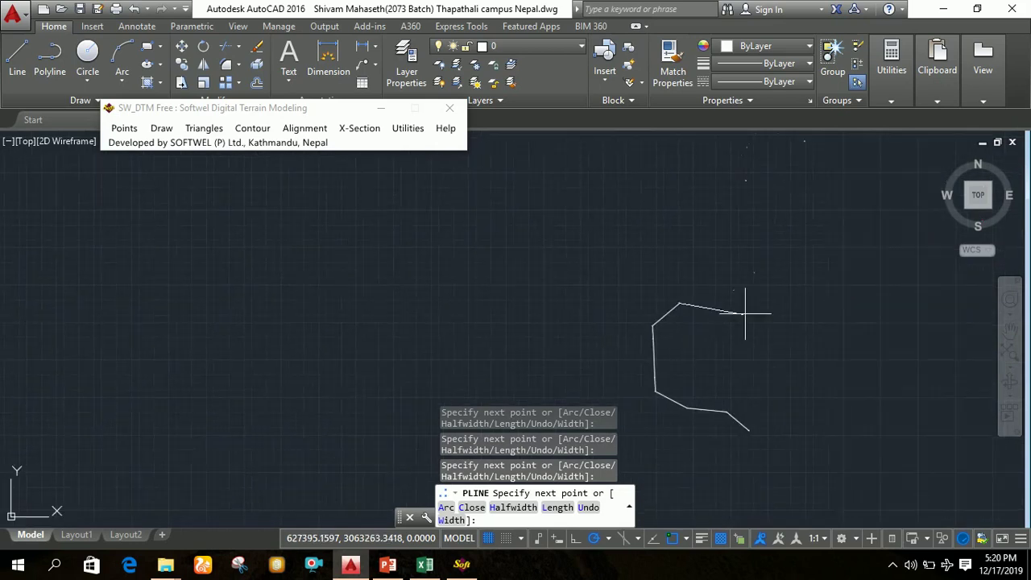
scroll(817, 238, up, 5)
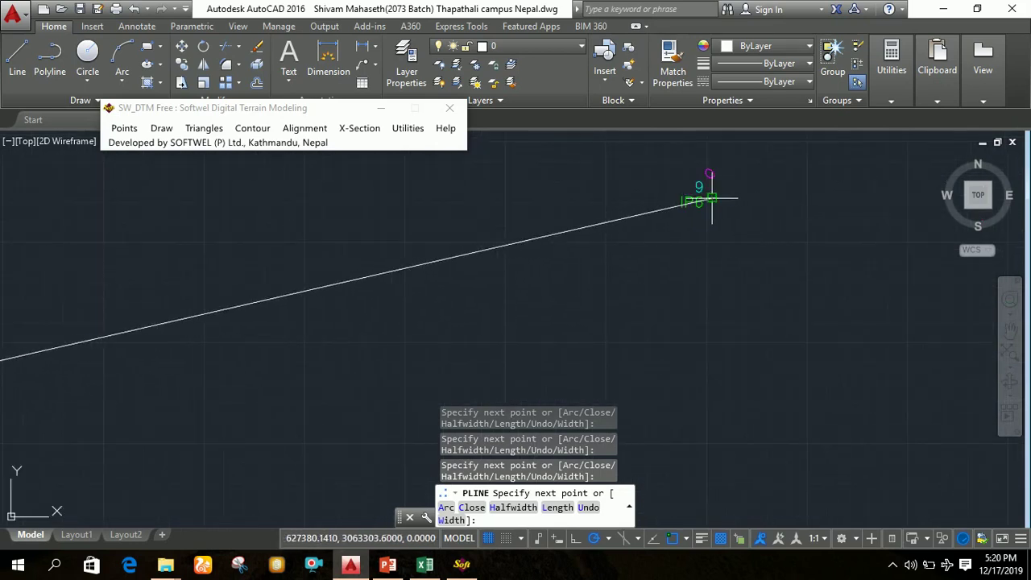
scroll(806, 298, down, 5)
scroll(850, 310, up, 5)
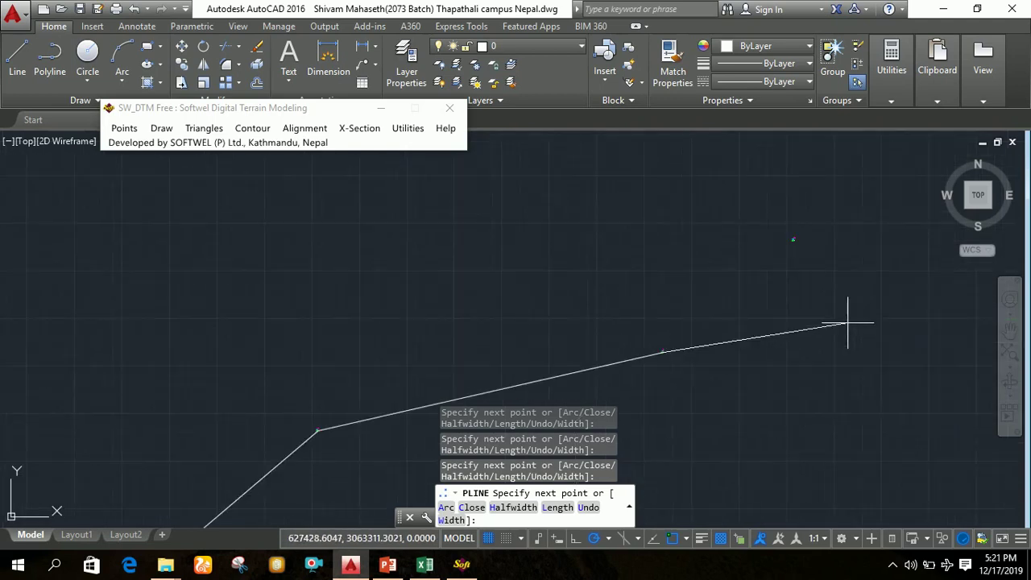
scroll(798, 213, down, 4)
mouse_move(796, 235)
middle_down()
mouse_move(766, 391)
mouse_move(727, 325)
middle_up()
click(662, 283)
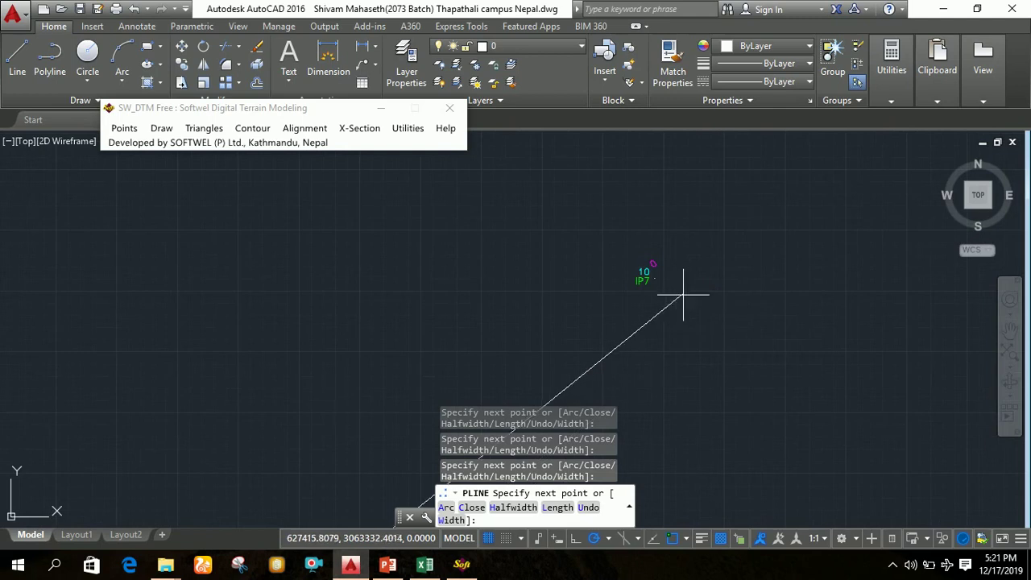
scroll(656, 278, up, 6)
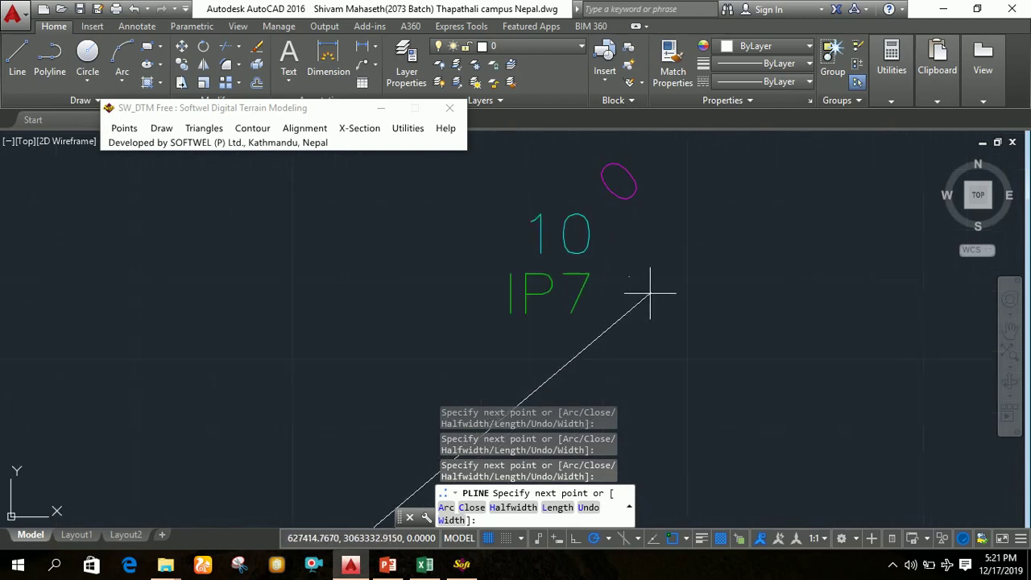
click(629, 276)
Locate IP8 north of IP7 and place the next alignment polyline vertex on it
scroll(628, 277, down, 3)
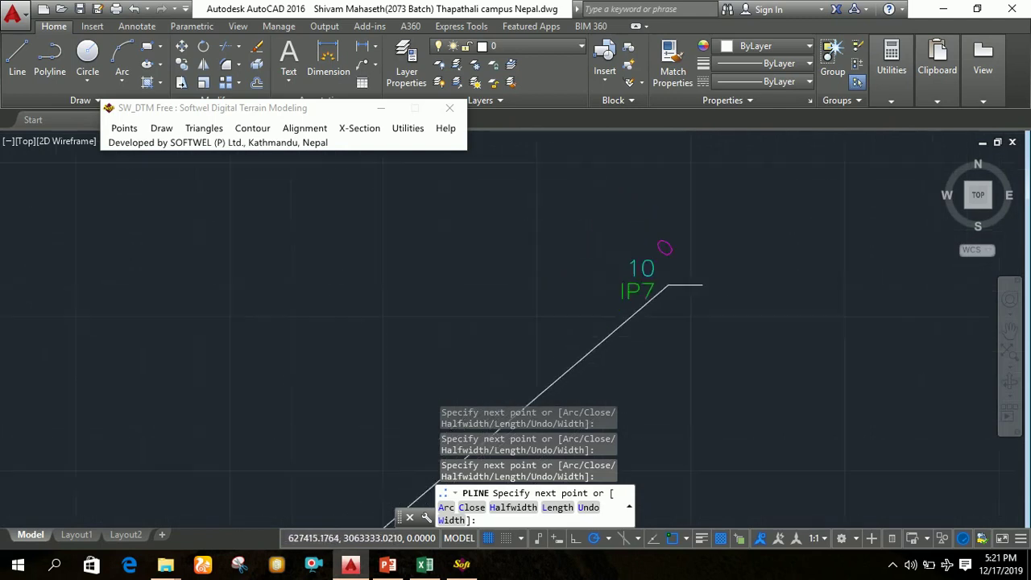
click(778, 306)
click(789, 310)
mouse_move(801, 273)
middle_down()
mouse_move(801, 354)
mouse_move(789, 362)
middle_up()
scroll(787, 346, up, 3)
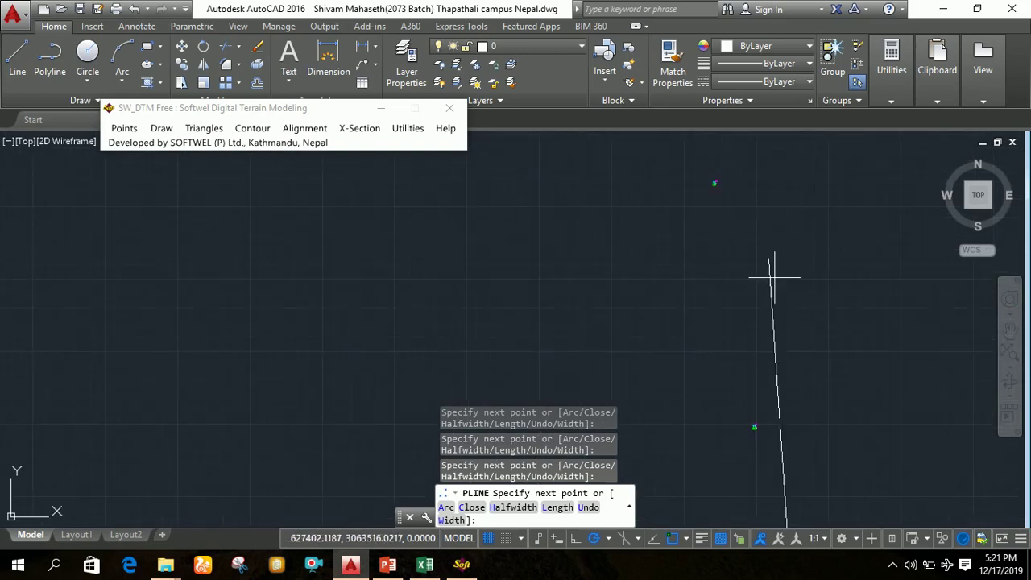
scroll(769, 475, up, 2)
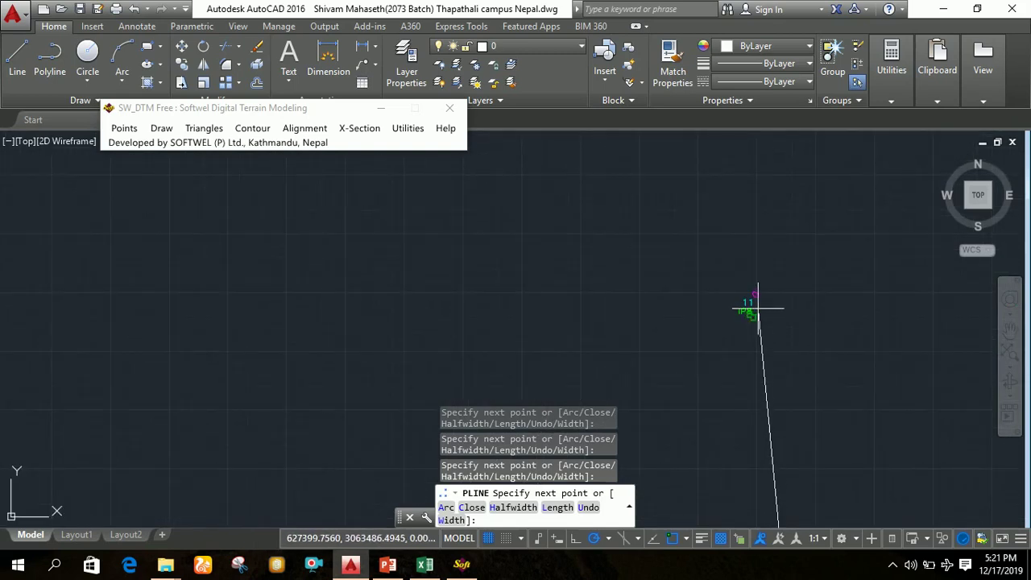
scroll(828, 477, down, 2)
middle_drag(836, 476, 806, 524)
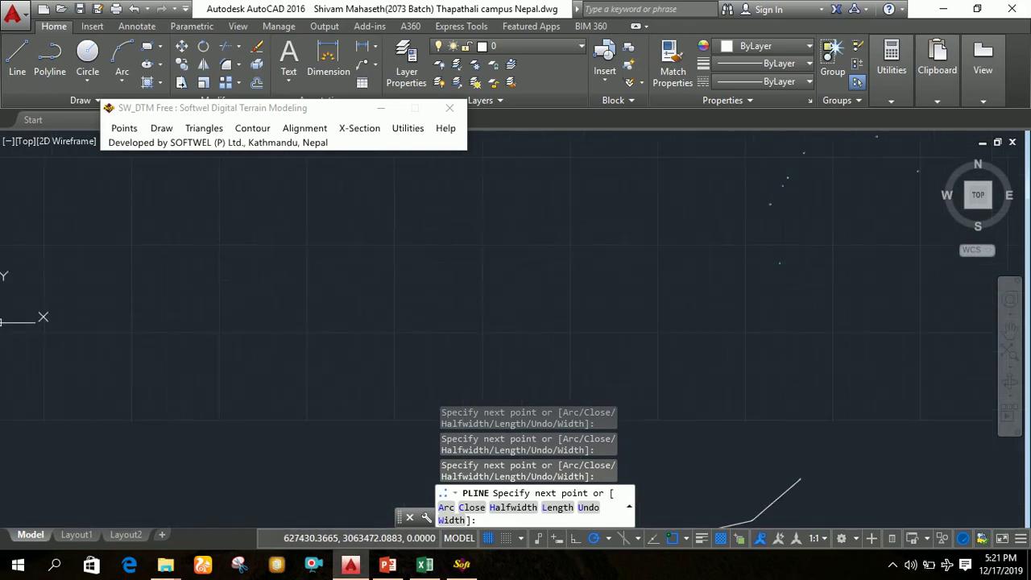
scroll(732, 168, up, 3)
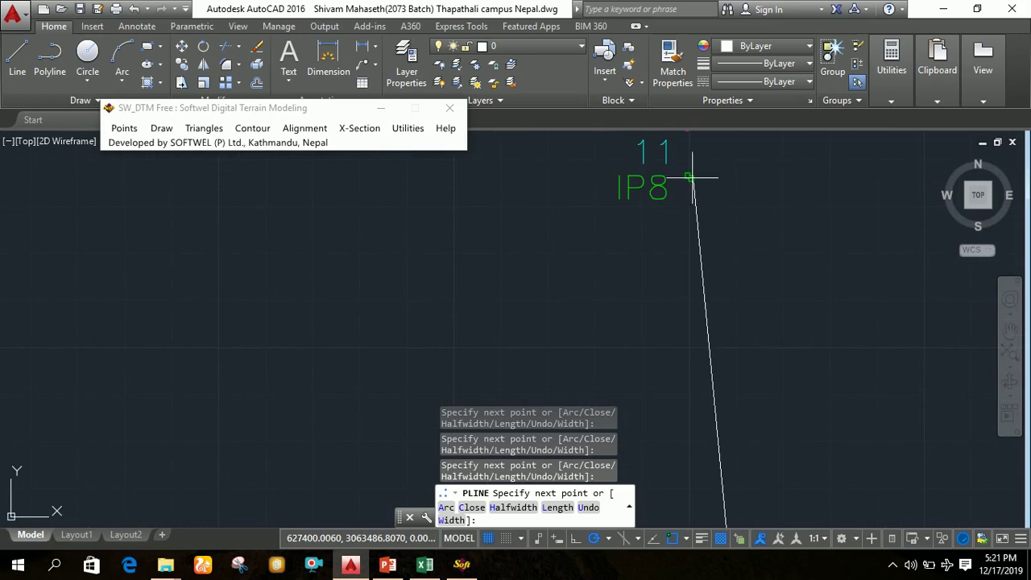
click(690, 179)
Add the next alignment polyline vertex at IP9
scroll(725, 201, down, 3)
scroll(862, 311, up, 2)
mouse_move(853, 403)
middle_down()
mouse_move(846, 410)
mouse_move(782, 341)
middle_up()
scroll(653, 362, up, 3)
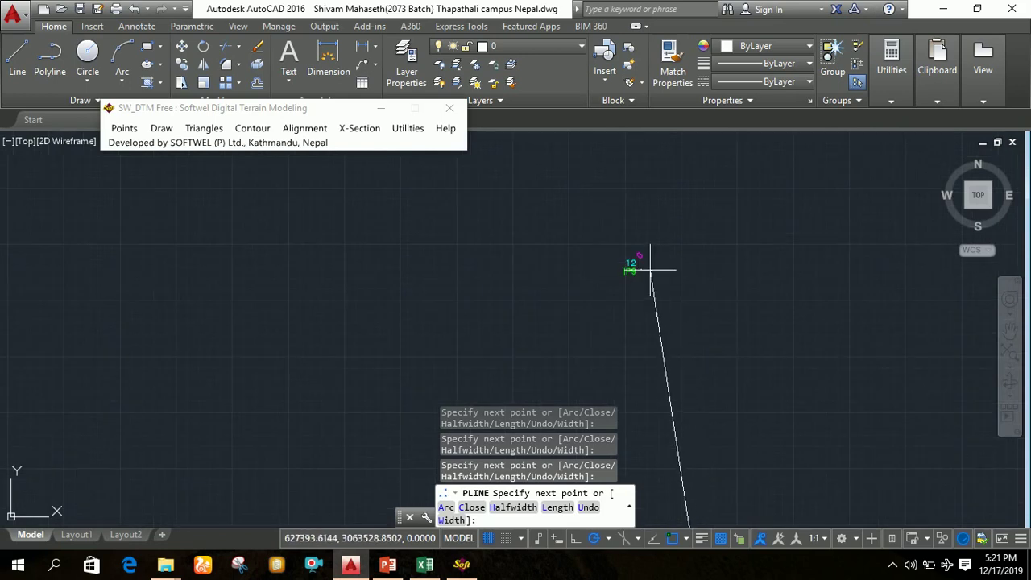
scroll(643, 268, up, 5)
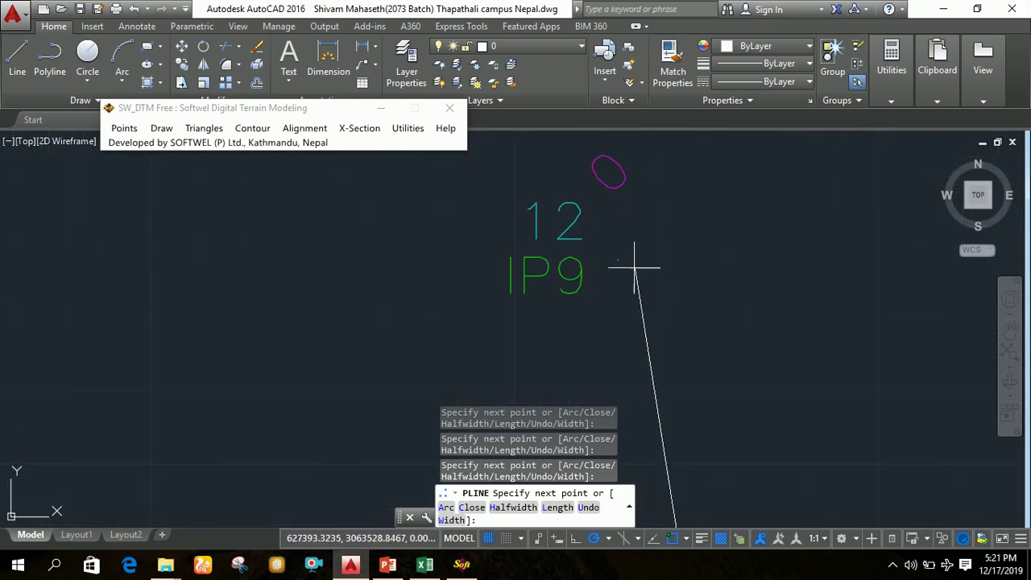
click(618, 260)
Continue the alignment polyline from IP9 through the curve points C1 and C2
scroll(618, 261, down, 5)
middle_drag(791, 251, 766, 357)
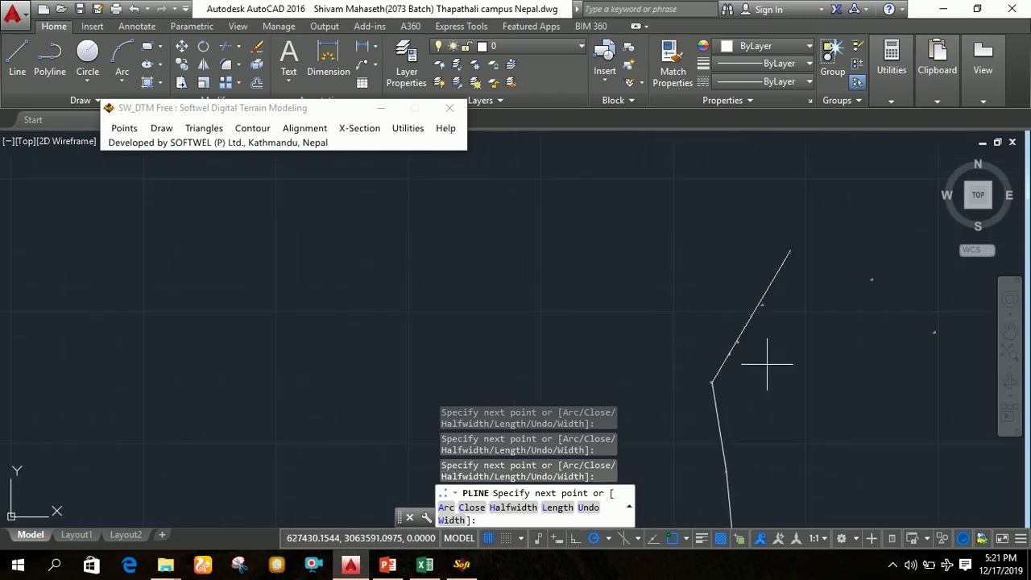
scroll(759, 293, up, 3)
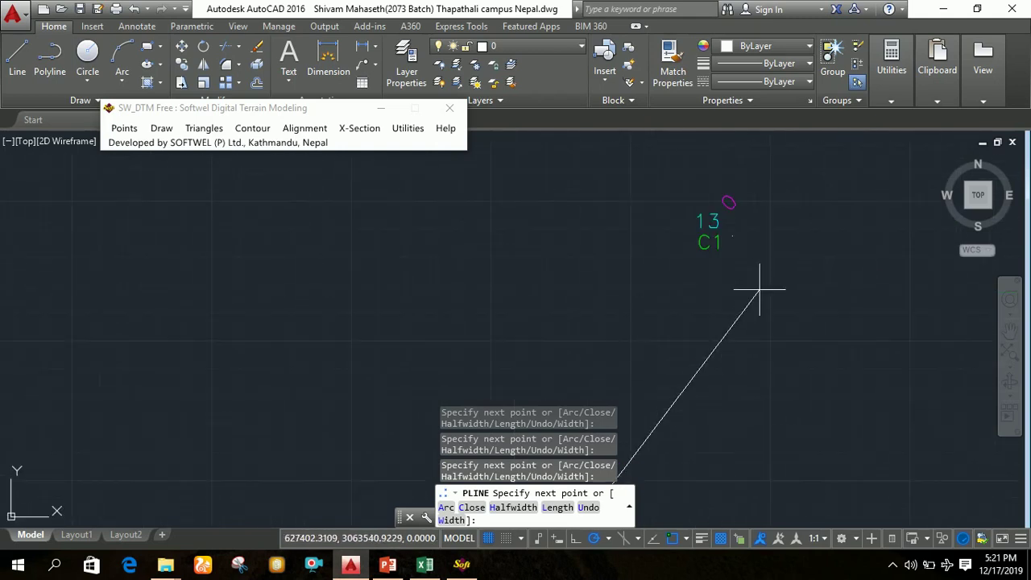
click(733, 238)
scroll(798, 269, down, 5)
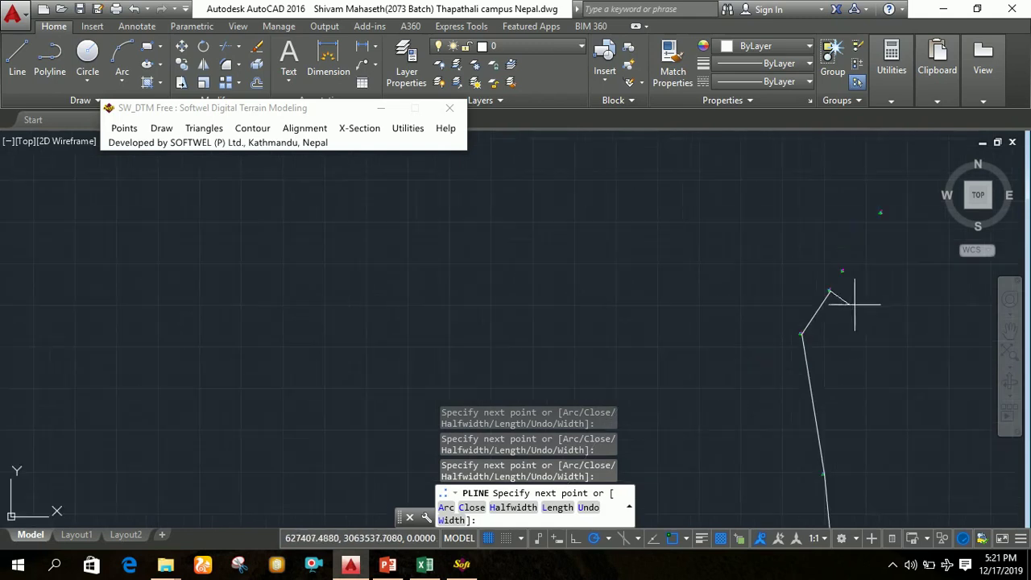
middle_drag(860, 319, 749, 346)
scroll(736, 346, up, 4)
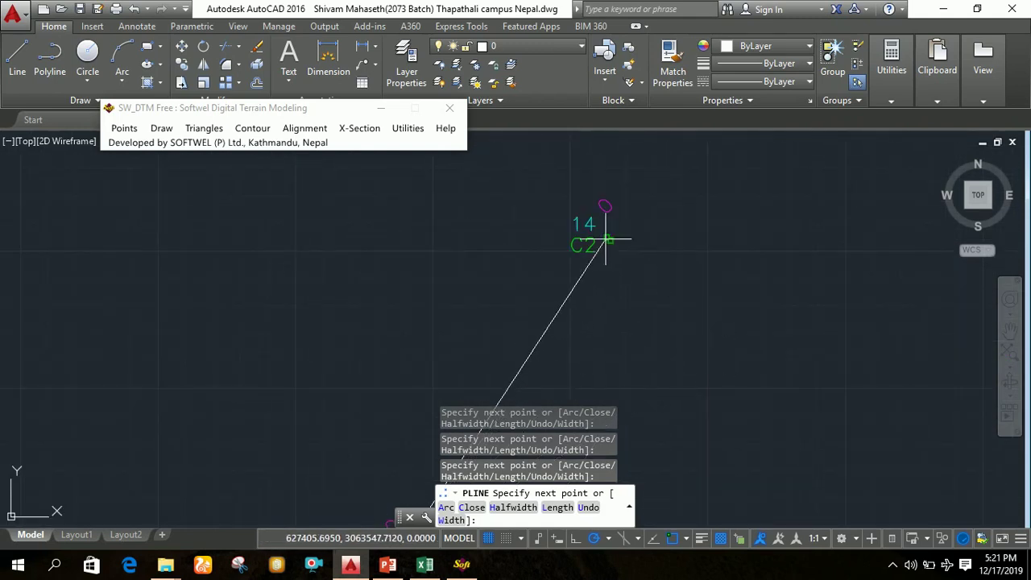
scroll(614, 253, up, 5)
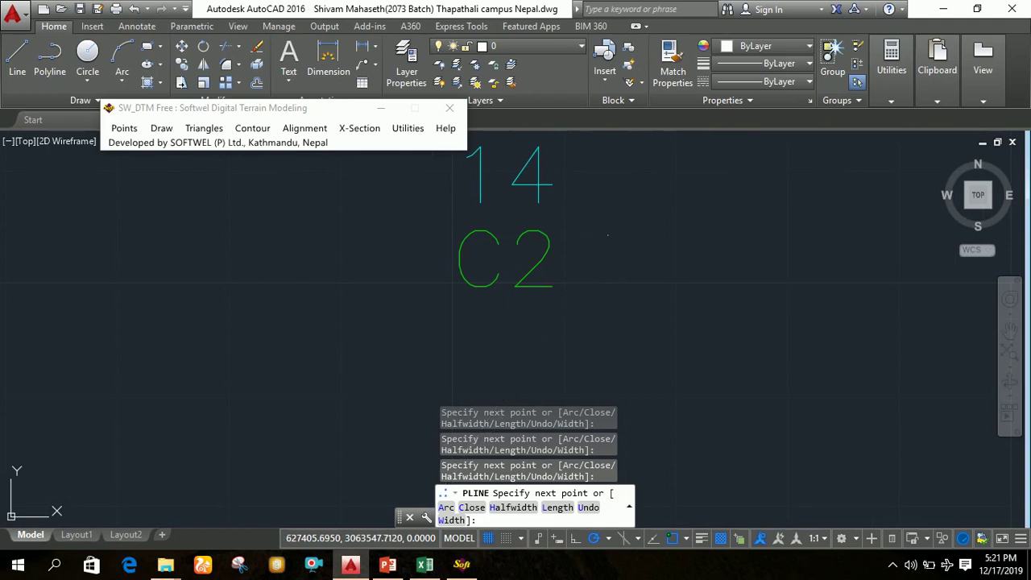
Continue the alignment polyline from point C2 to IP10
scroll(790, 276, down, 3)
middle_drag(912, 317, 789, 389)
scroll(738, 306, up, 5)
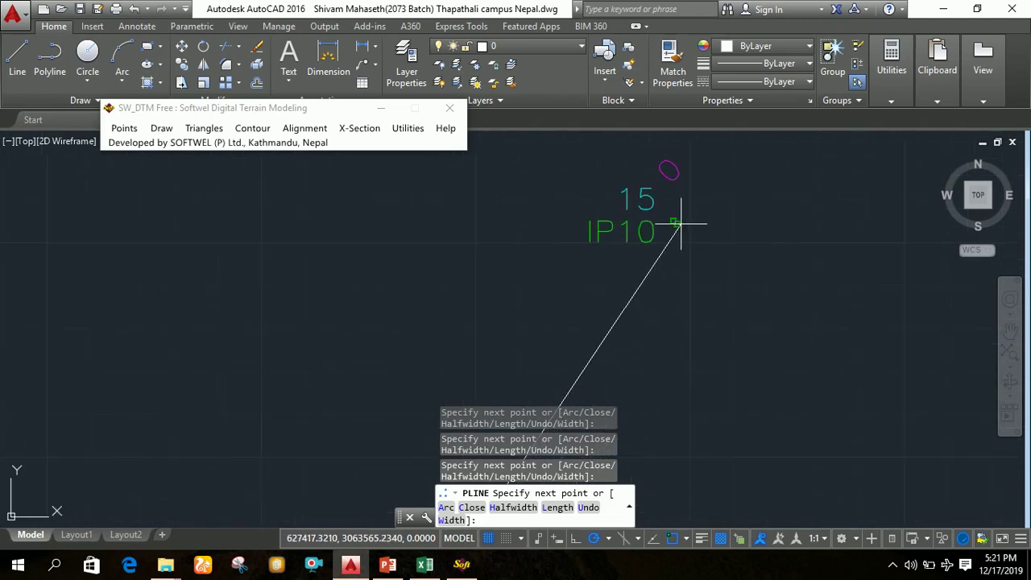
Continue the alignment polyline from IP10 to IP11
scroll(902, 285, down, 5)
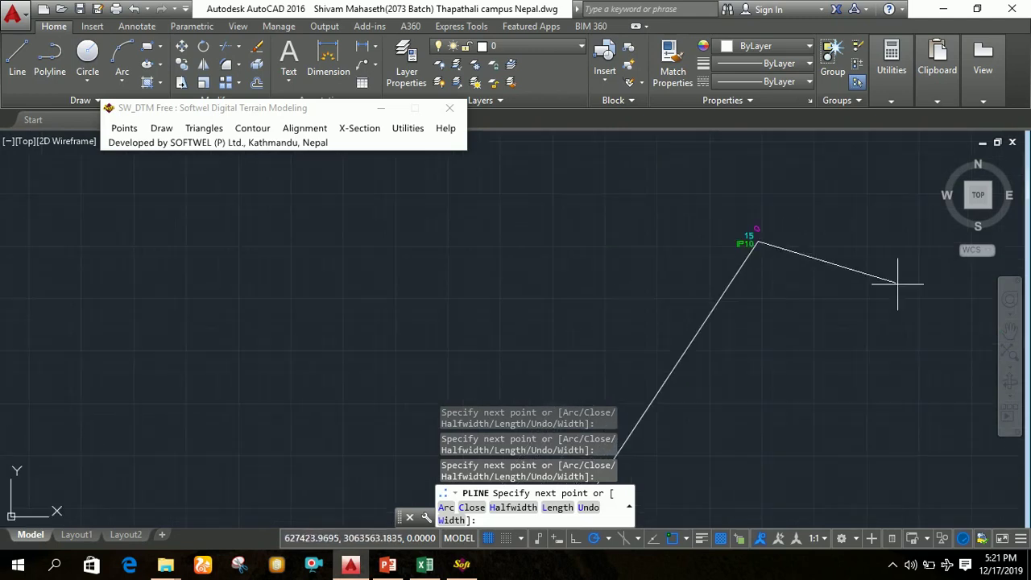
middle_drag(962, 333, 668, 312)
scroll(693, 227, up, 3)
scroll(582, 196, down, 3)
scroll(582, 190, up, 3)
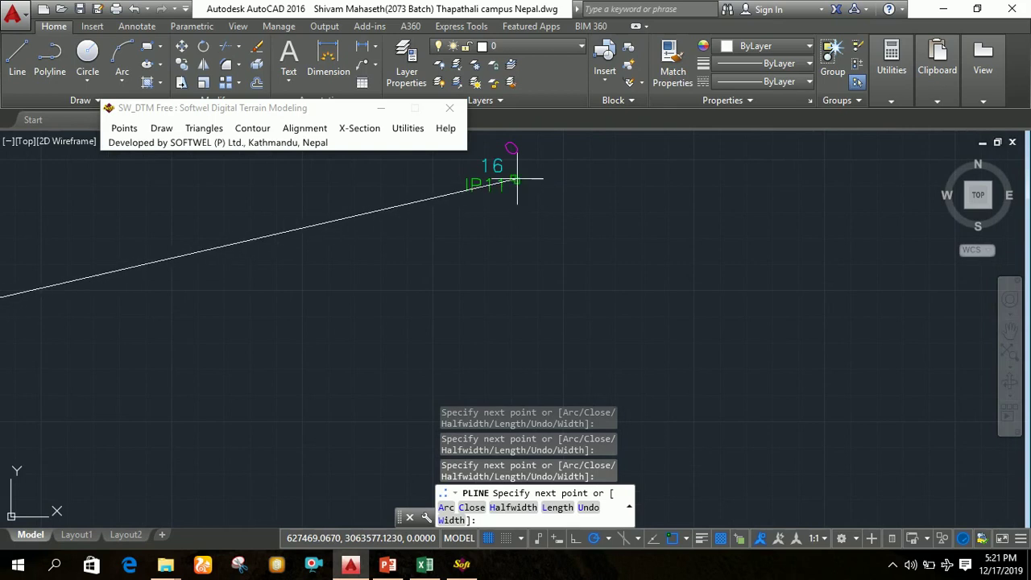
scroll(517, 179, up, 3)
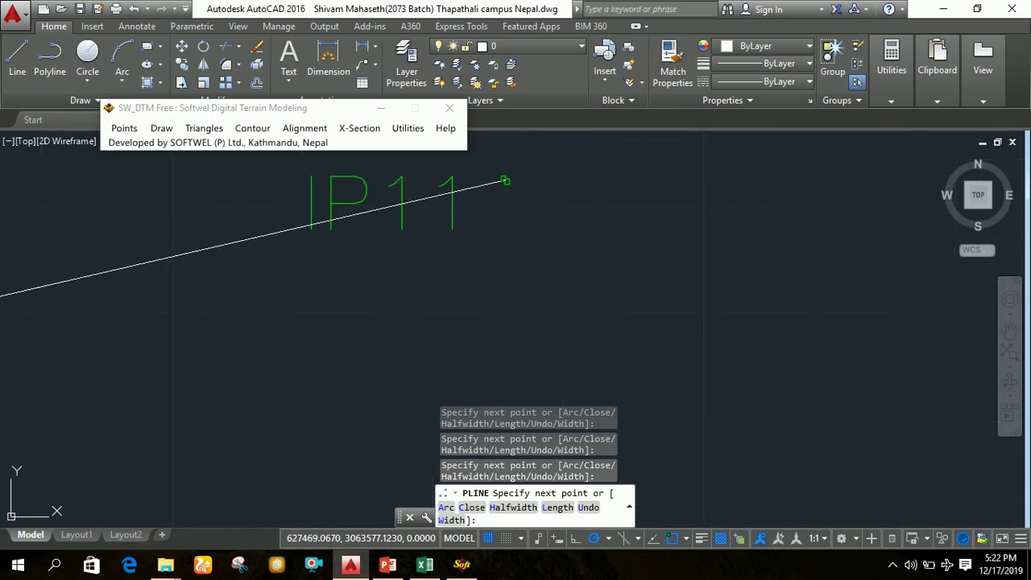
Place the last alignment polyline vertex at IP12 and end the polyline
scroll(658, 279, down, 3)
middle_drag(884, 454, 691, 260)
scroll(713, 270, up, 5)
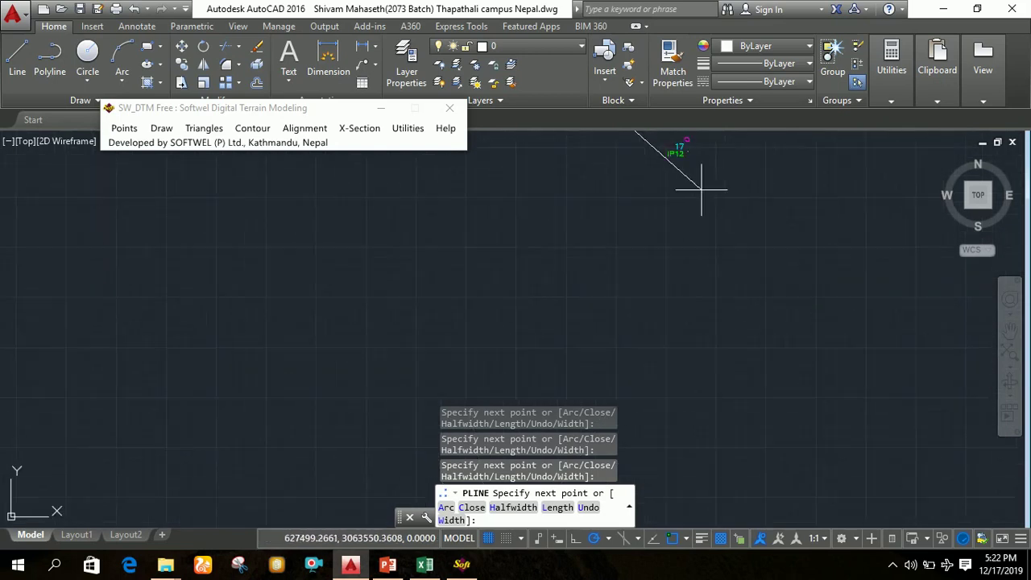
scroll(694, 165, down, 2)
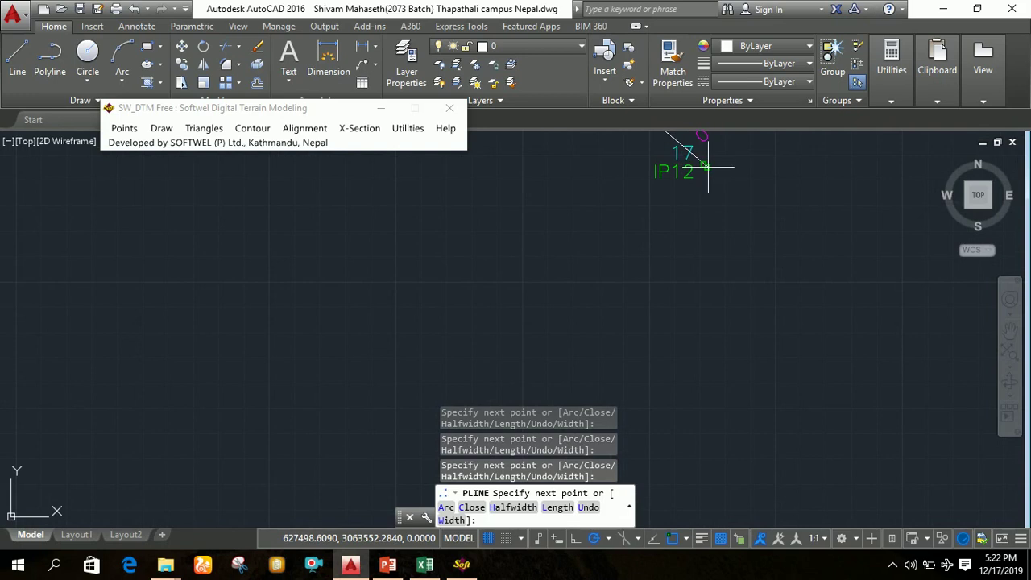
scroll(732, 295, up, 3)
click(656, 230)
click(741, 306)
scroll(749, 322, down, 3)
click(772, 367)
mouse_move(788, 432)
middle_down()
mouse_move(782, 322)
mouse_move(737, 224)
mouse_move(732, 248)
middle_up()
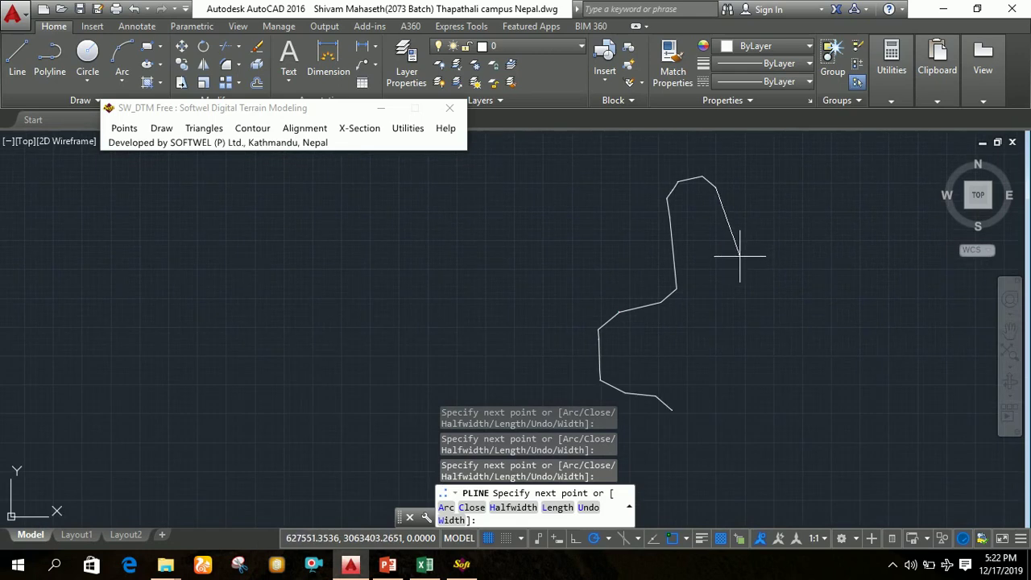
key(Return)
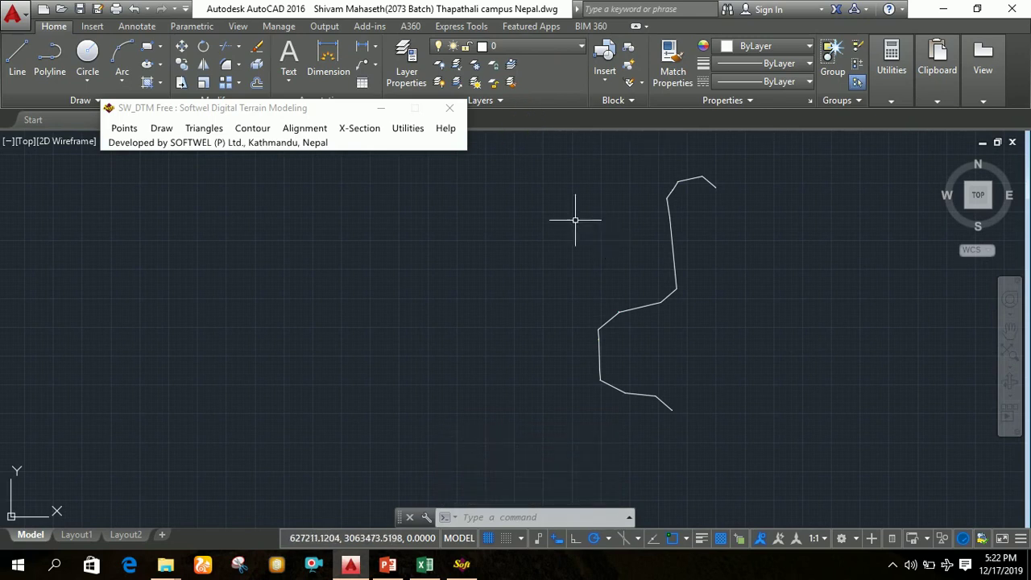
Start creating an alignment from an existing object in SW_DTM's Interactive Alignment, with initial IP 0 and initial chainage 0
click(304, 128)
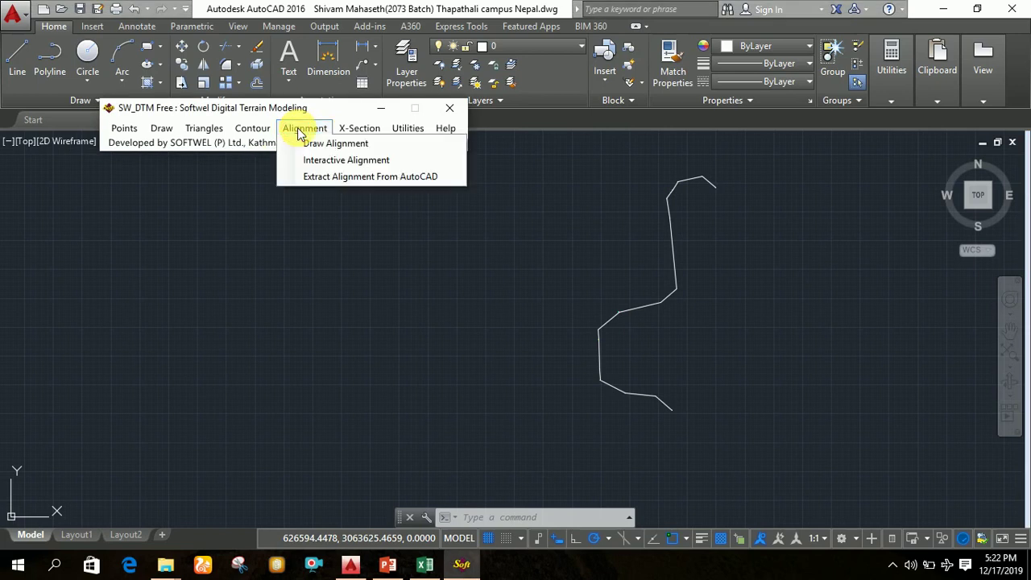
click(325, 161)
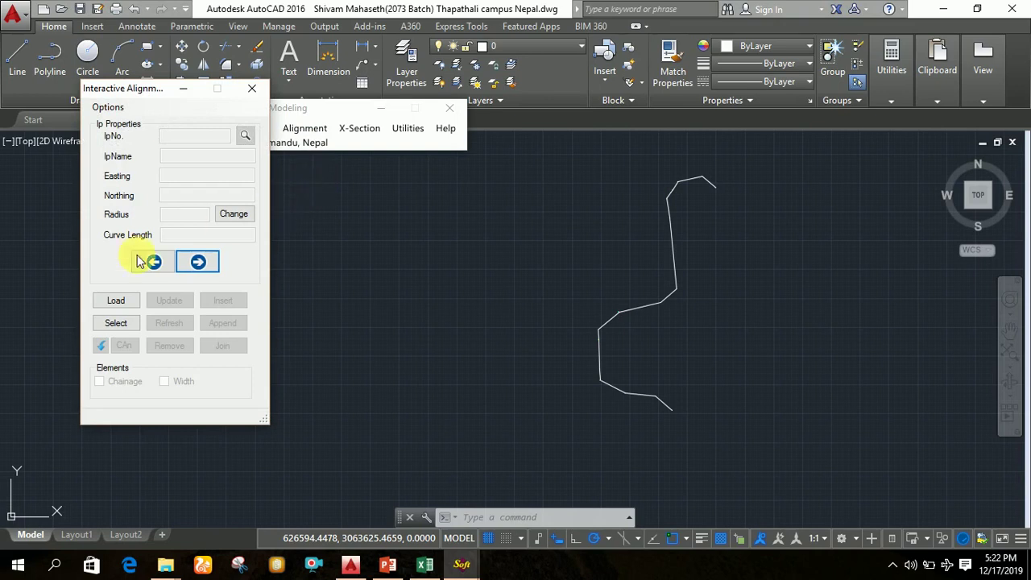
click(126, 328)
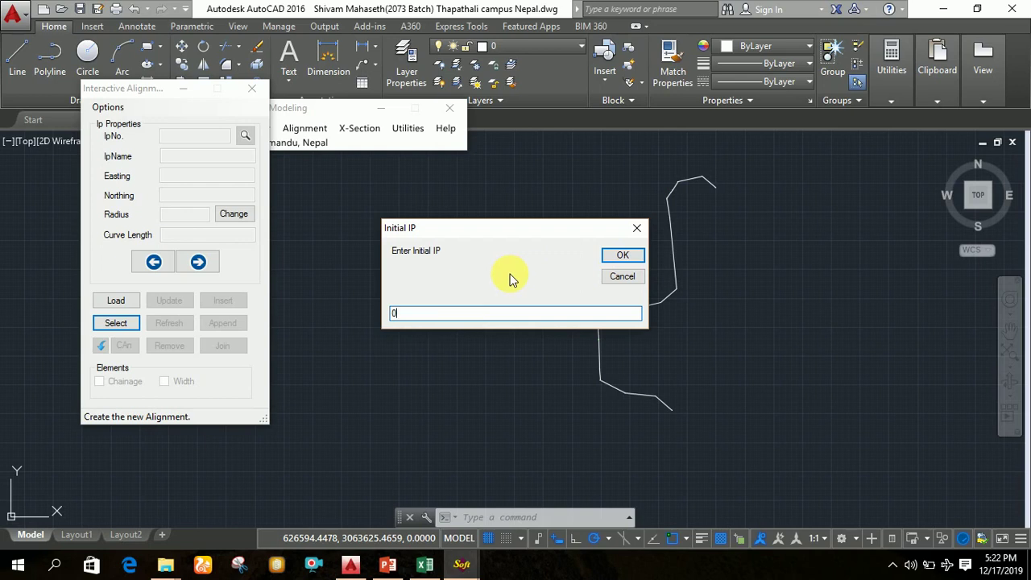
click(614, 256)
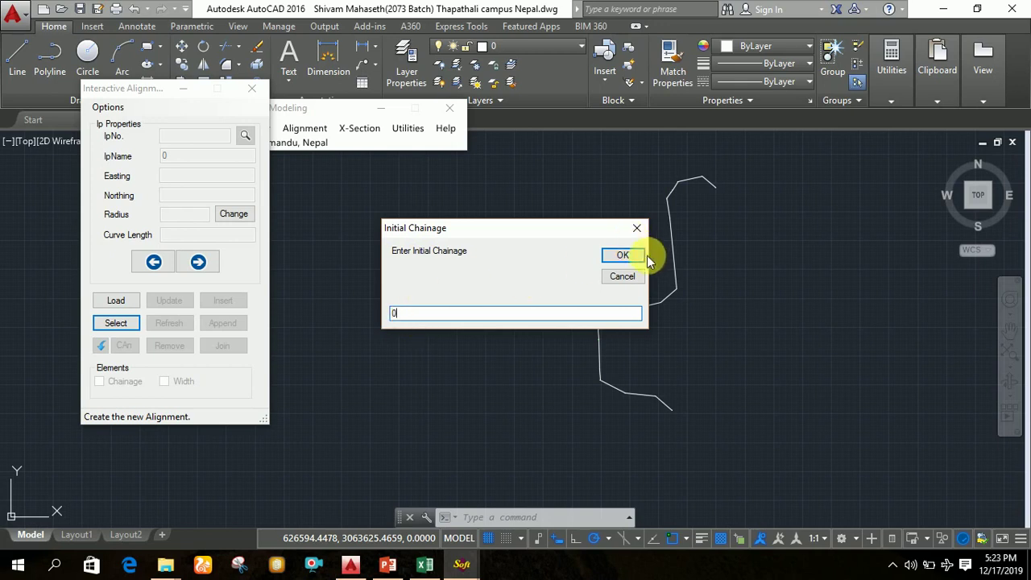
click(622, 256)
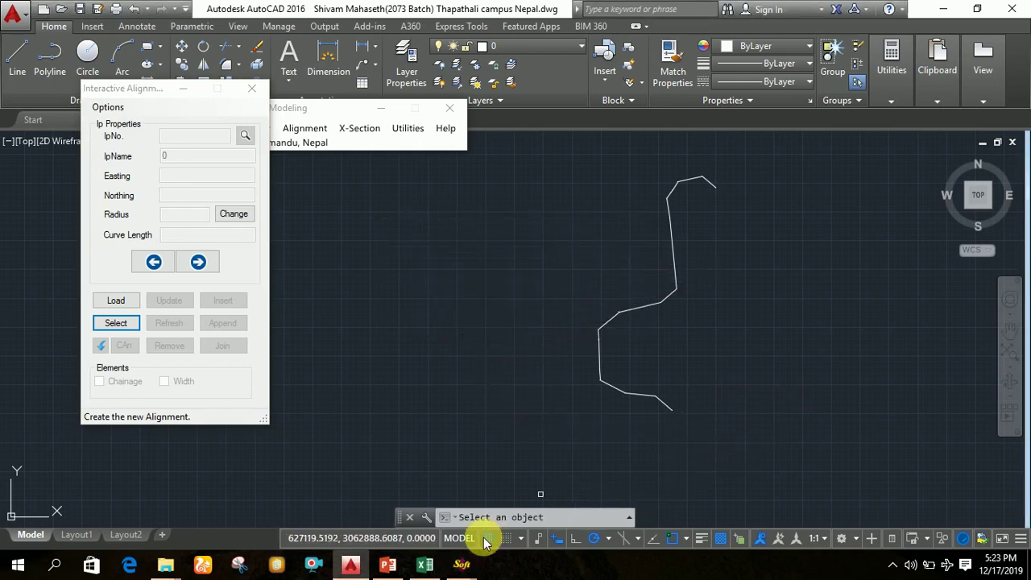
Choose the road polyline near IP0 as the alignment object and accept it despite its layer
scroll(661, 428, up, 5)
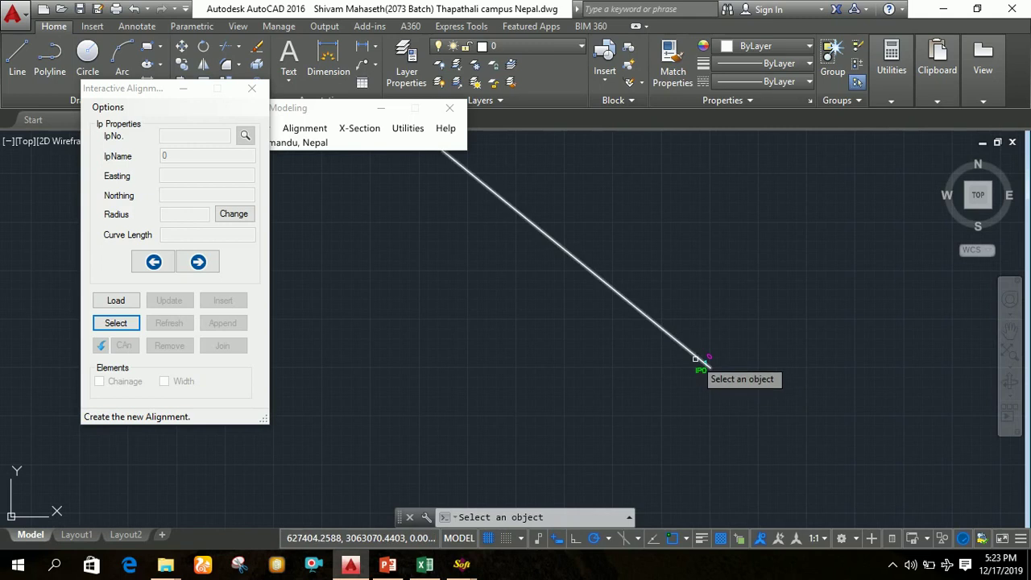
click(698, 357)
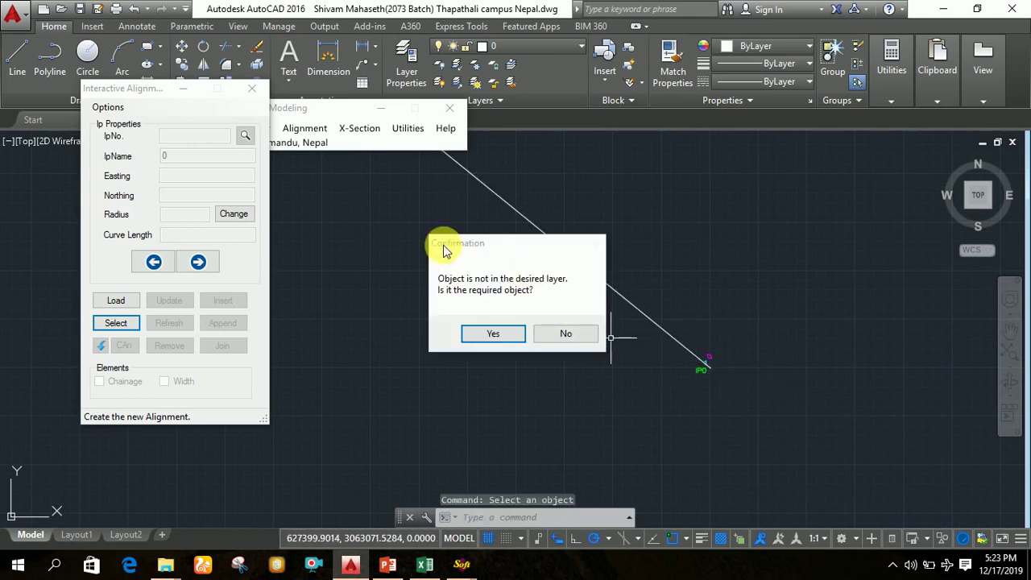
click(493, 335)
click(539, 333)
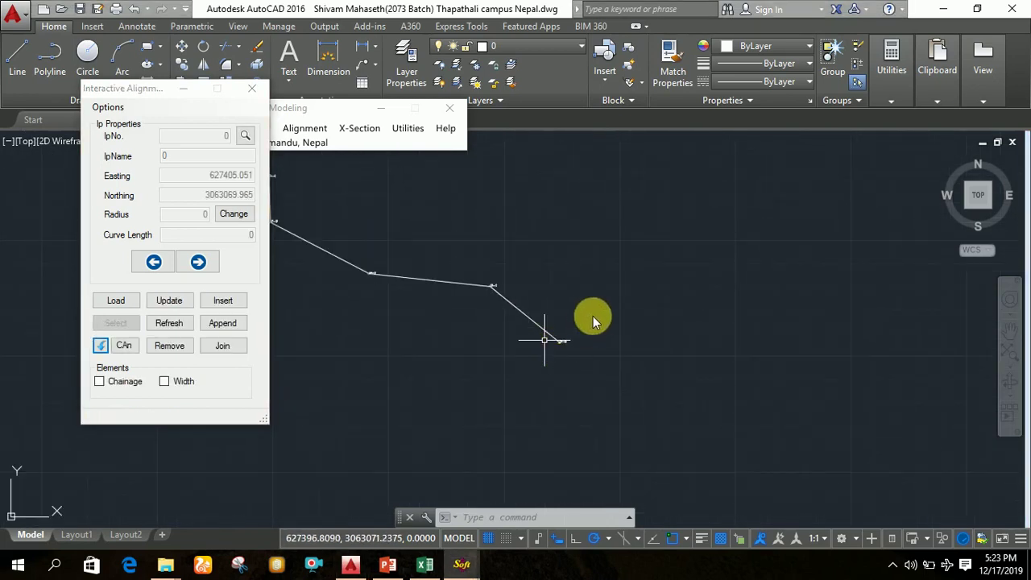
middle_drag(588, 303, 721, 386)
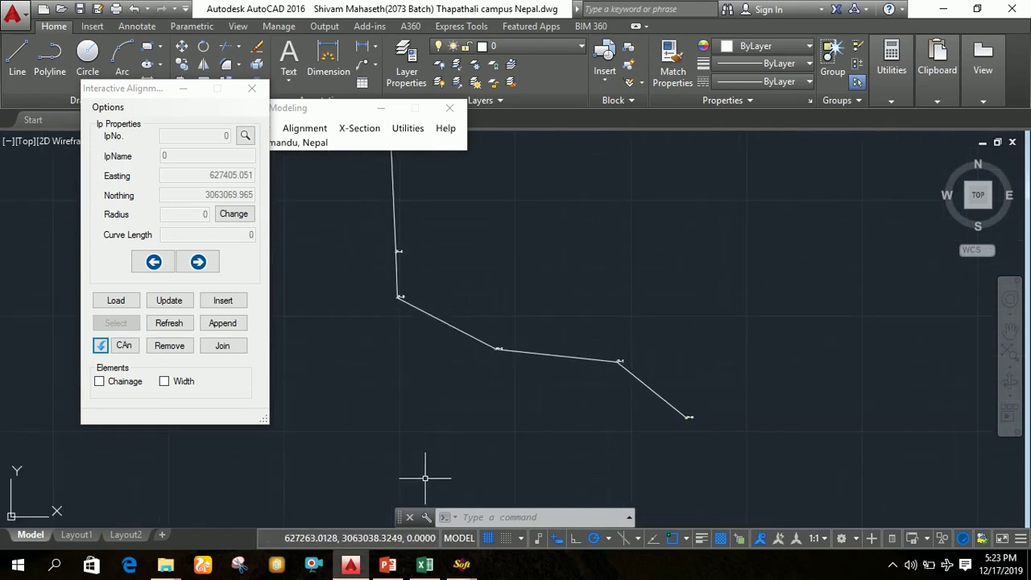
Switch to the Road finall workbook in Excel and examine the curve radii on the road chainage sheet, then restore the Interactive Alignment window
click(425, 564)
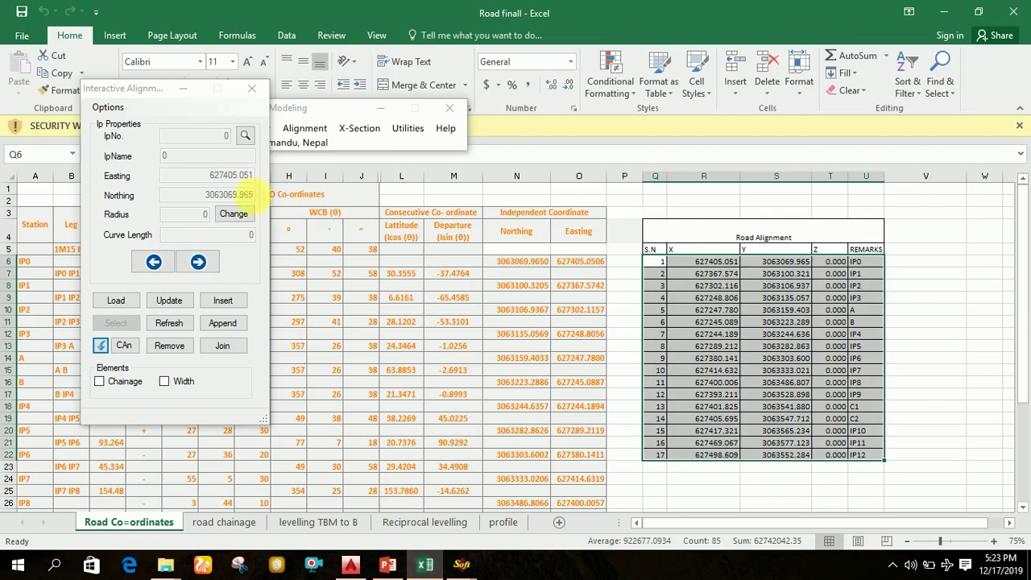
click(184, 88)
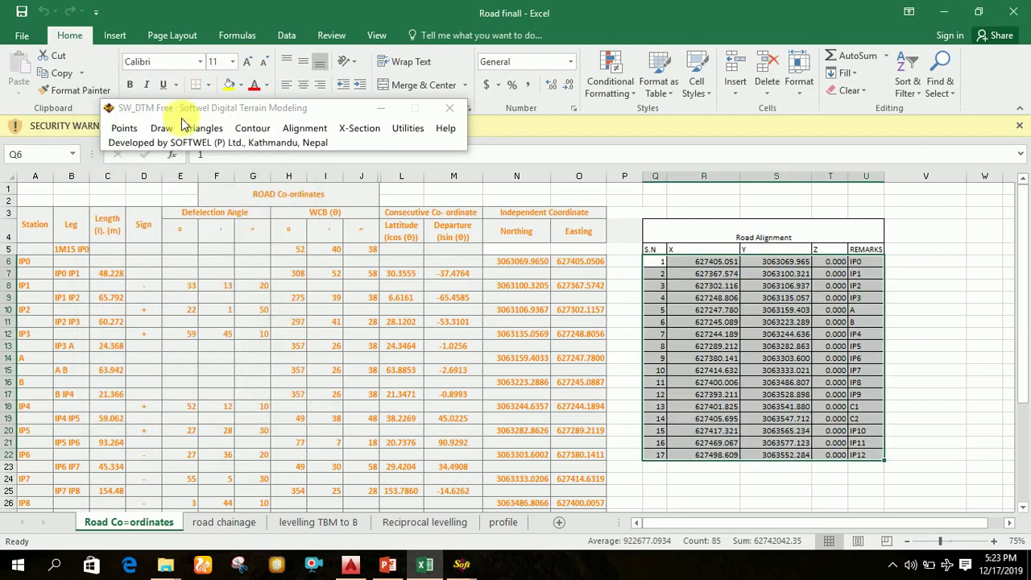
click(228, 522)
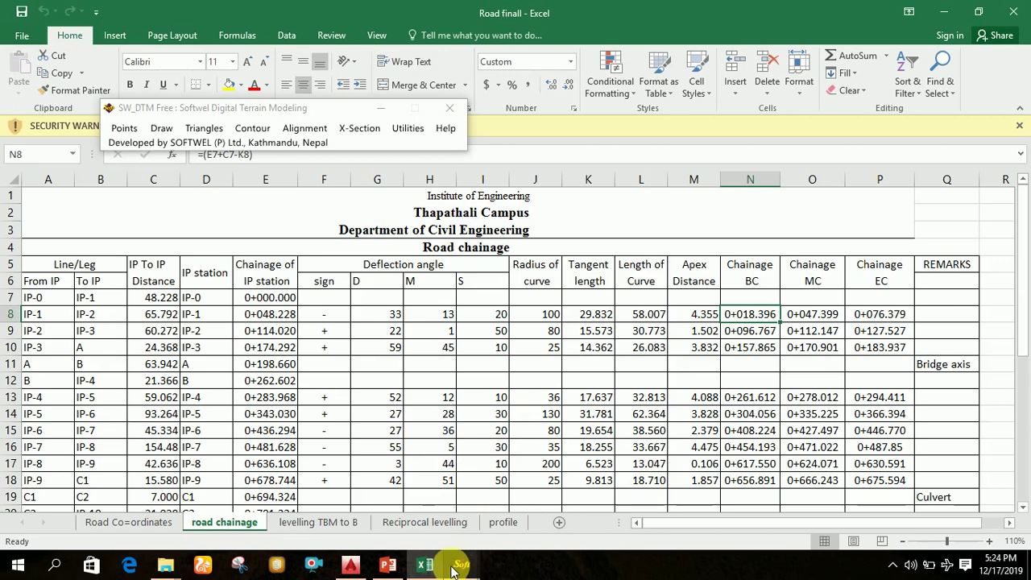
mouse_move(451, 569)
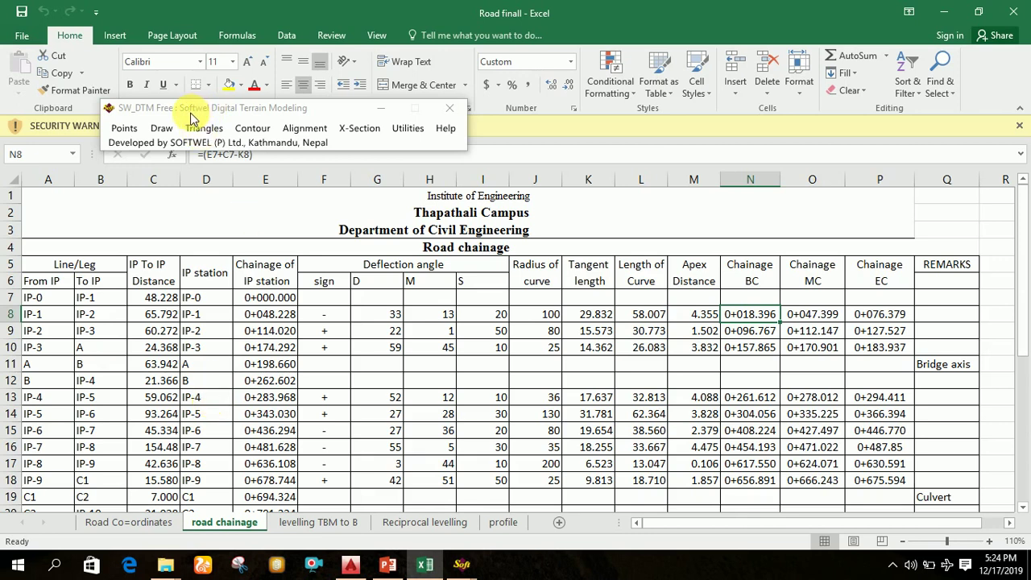
click(463, 564)
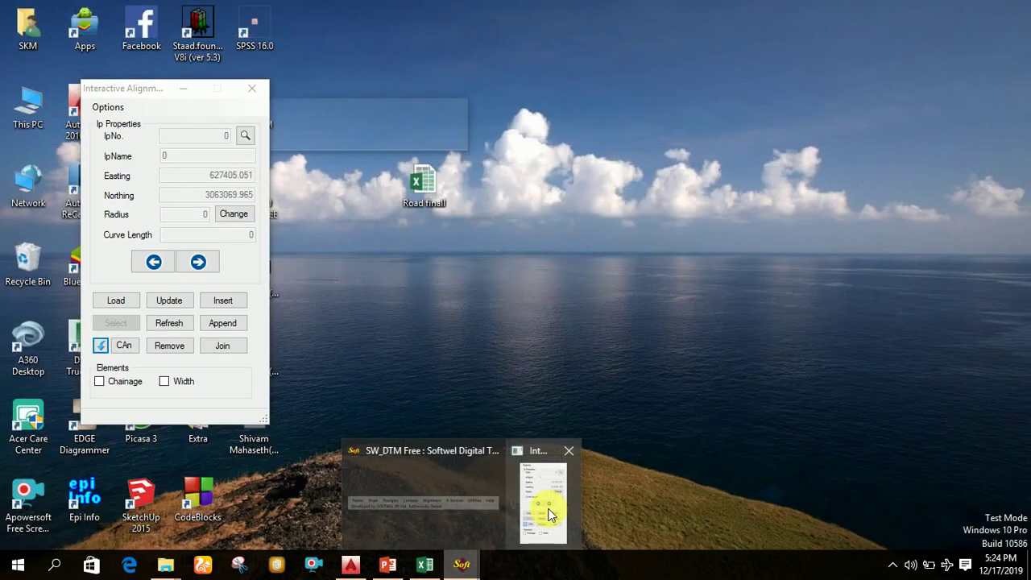
click(551, 509)
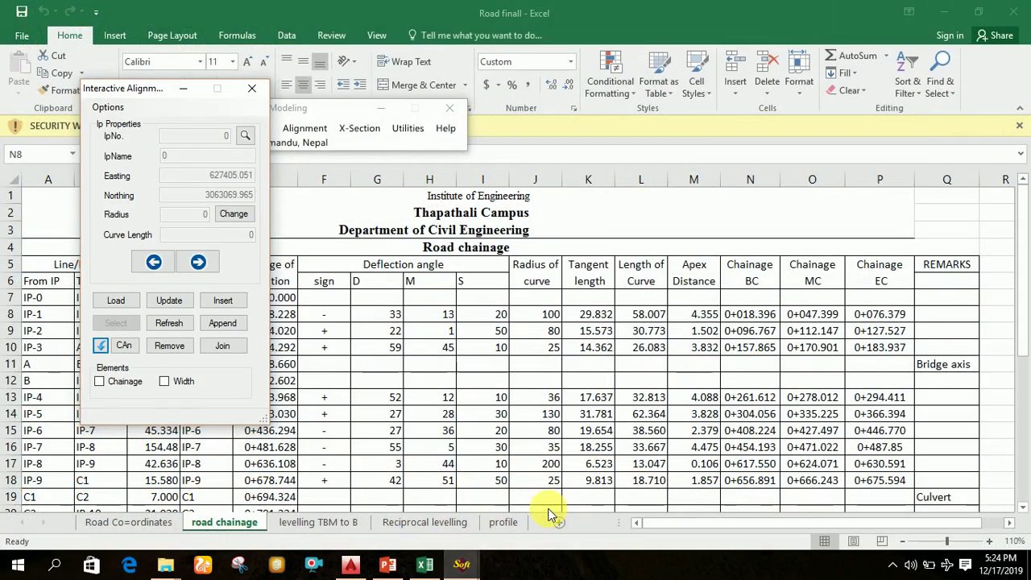
Switch back to the AutoCAD drawing and advance the interactive alignment to IP-1
click(350, 567)
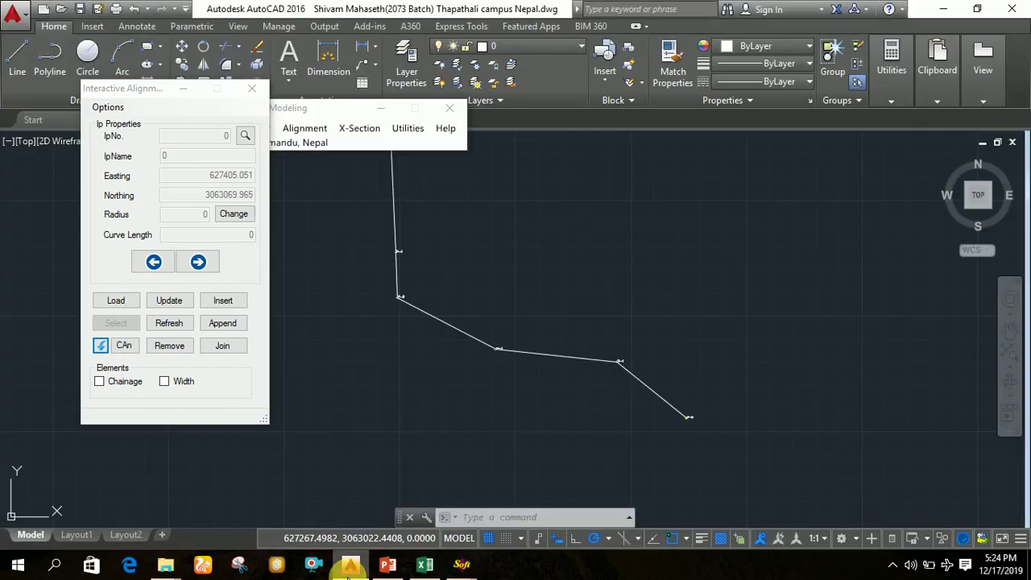
scroll(673, 346, down, 2)
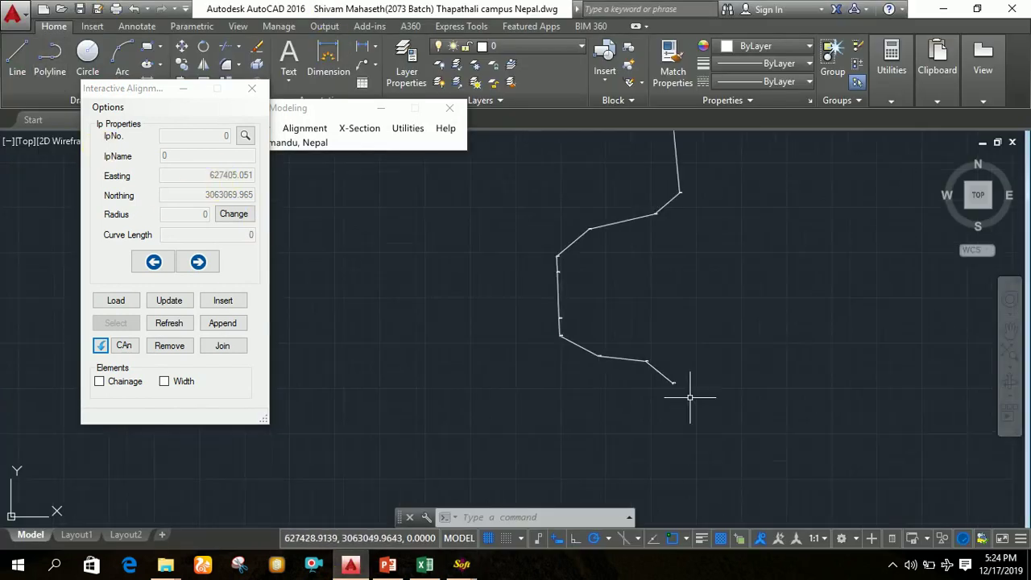
scroll(669, 363, up, 2)
click(199, 263)
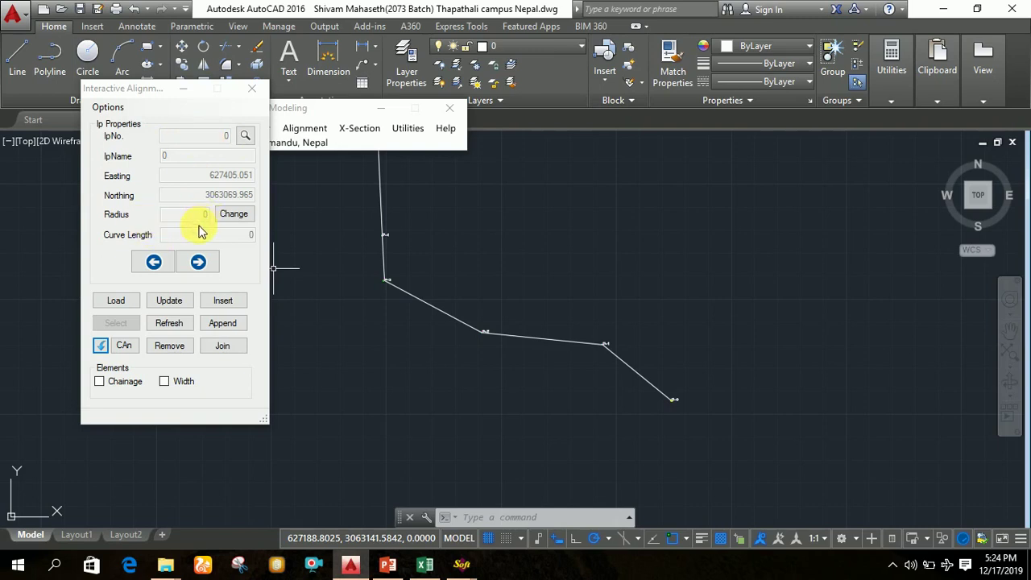
click(198, 263)
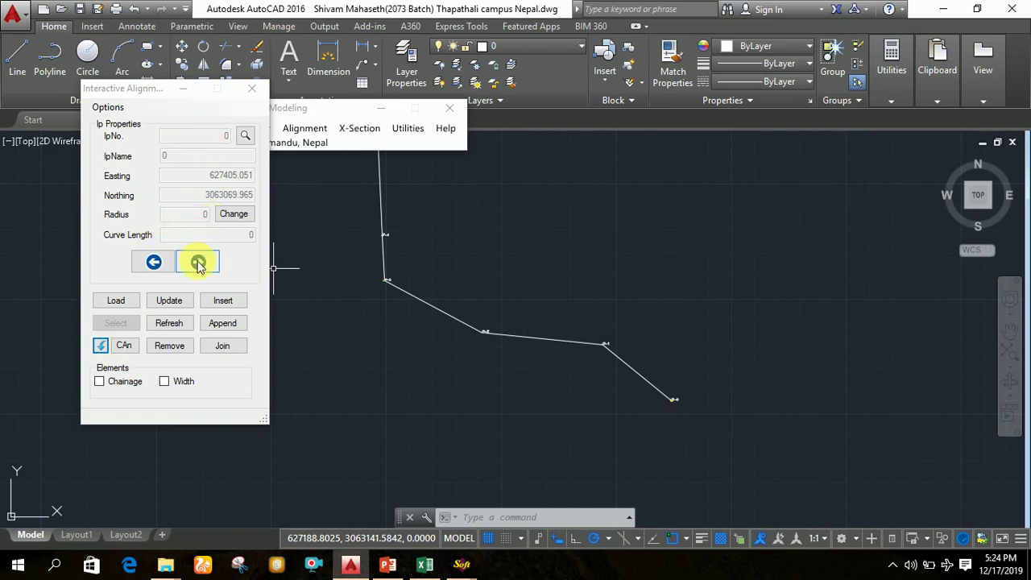
click(198, 262)
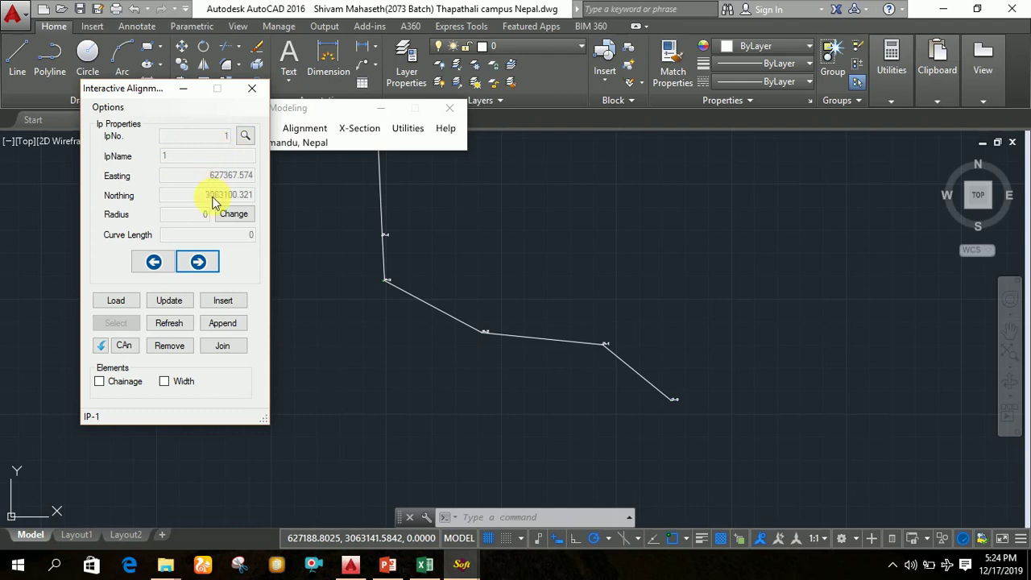
Check the IP-1 curve radius in the Excel road chainage sheet and set the IP-1 radius to 100 in the Interactive Alignment
click(427, 565)
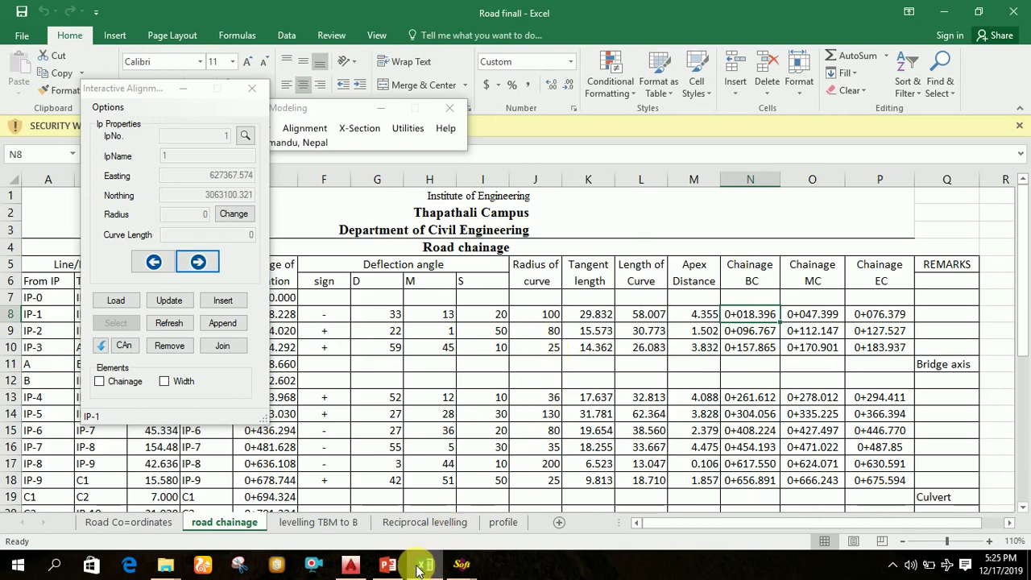
mouse_move(457, 569)
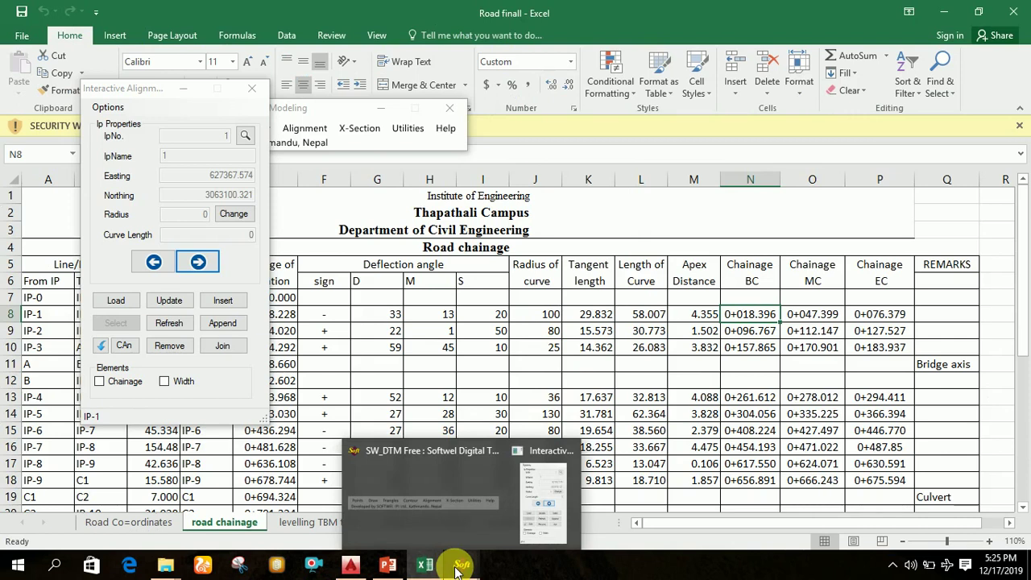
click(536, 518)
click(350, 563)
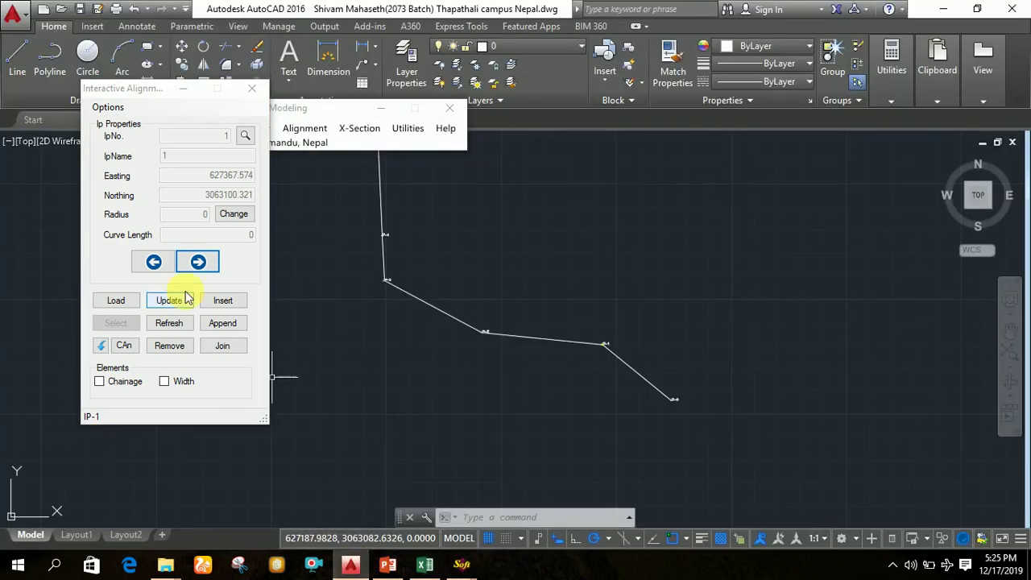
click(233, 214)
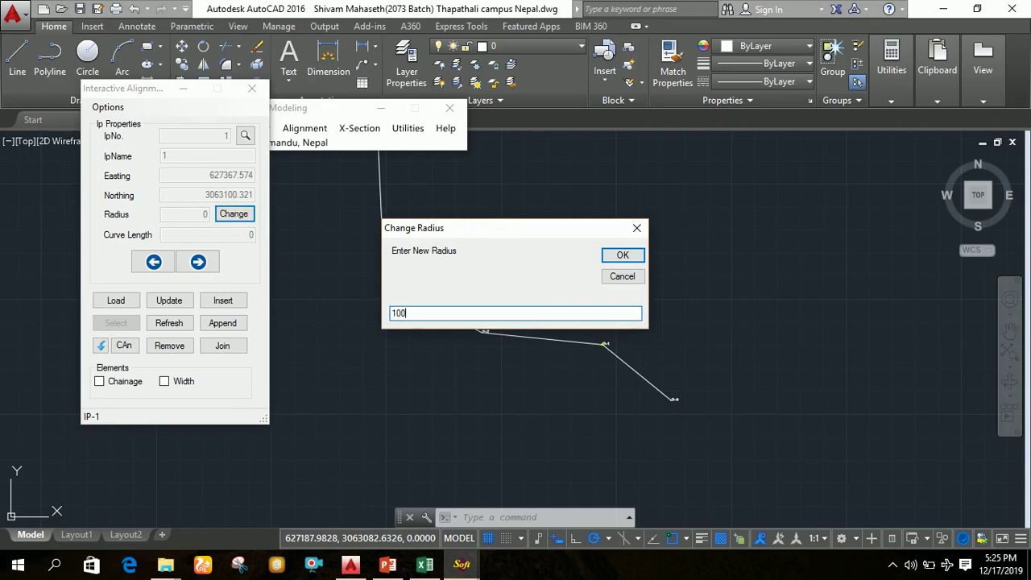
click(605, 257)
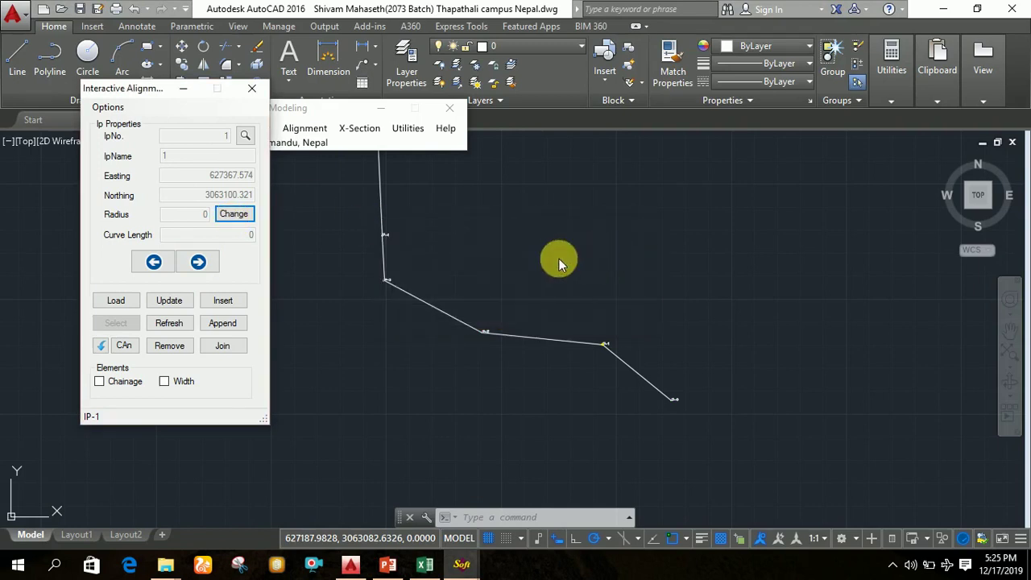
Advance the interactive alignment to IP-2 and set its curve radius to 80
click(200, 268)
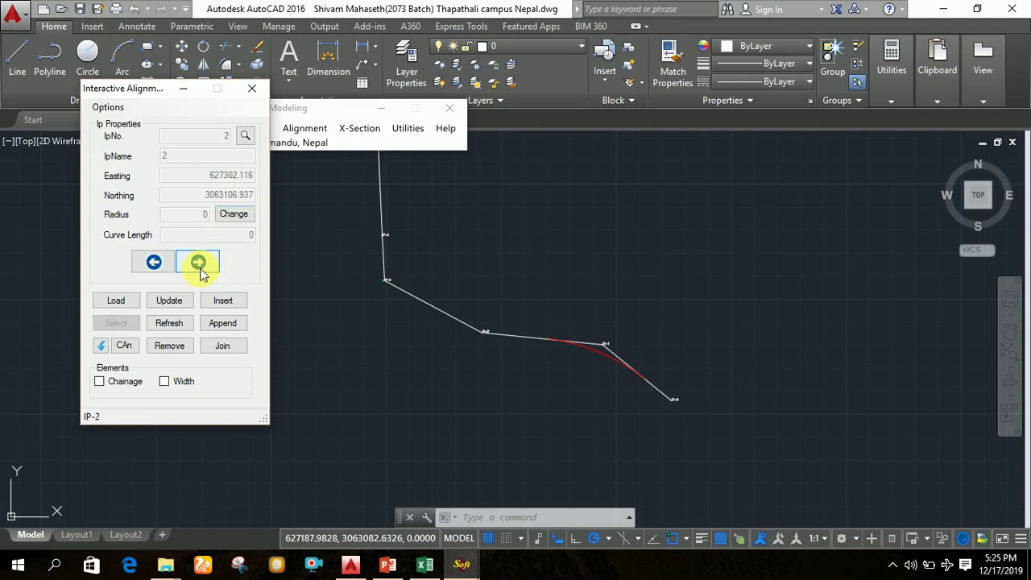
click(231, 216)
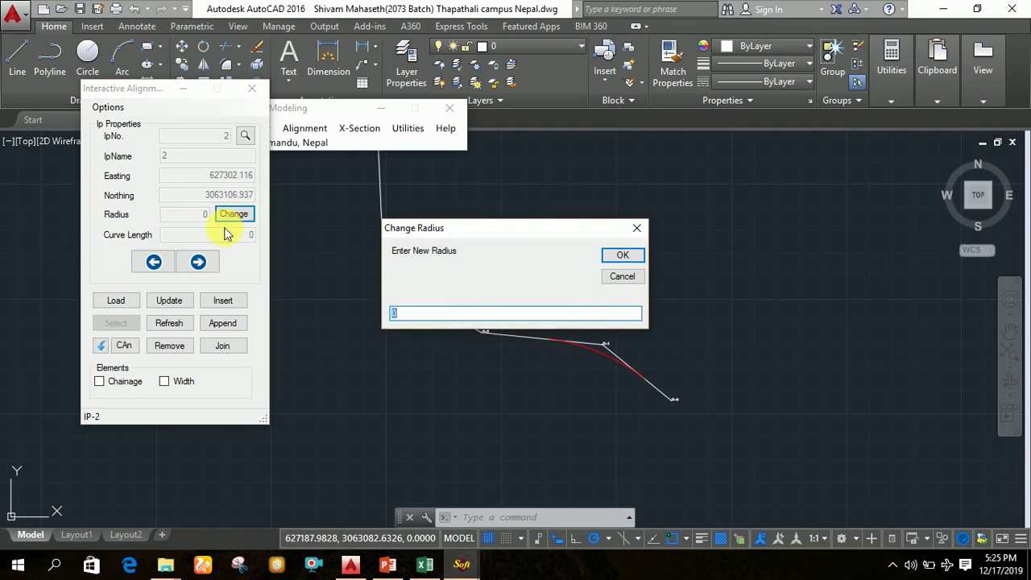
text(80)
key(Return)
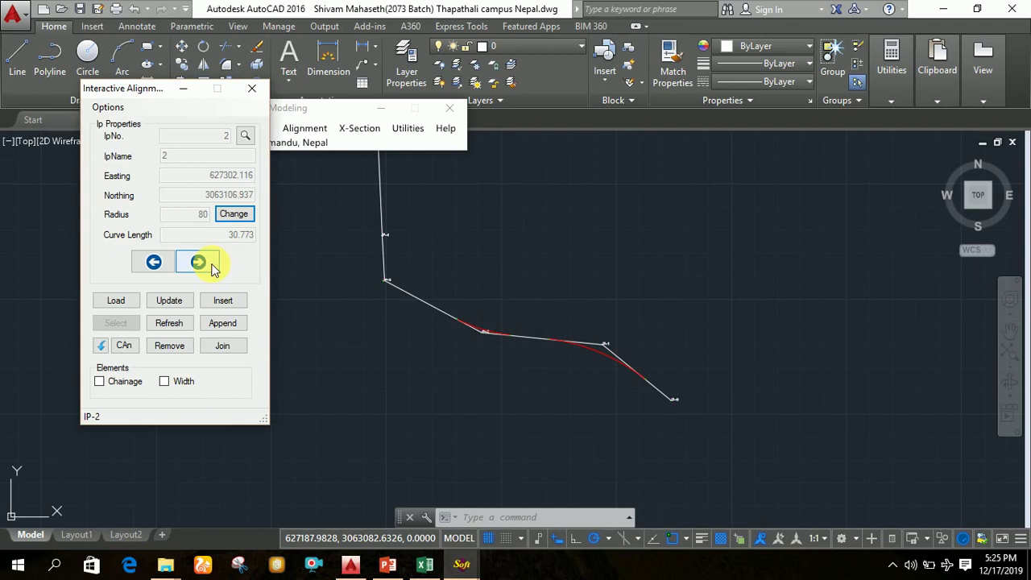
Advance the interactive alignment to IP-3 and set its curve radius to 25
click(199, 262)
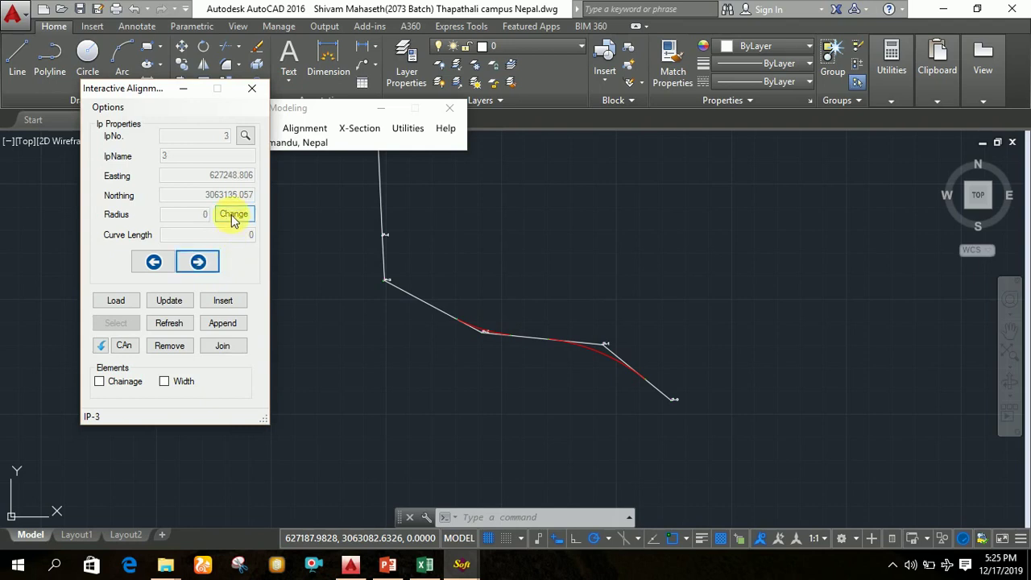
click(233, 216)
text(2)
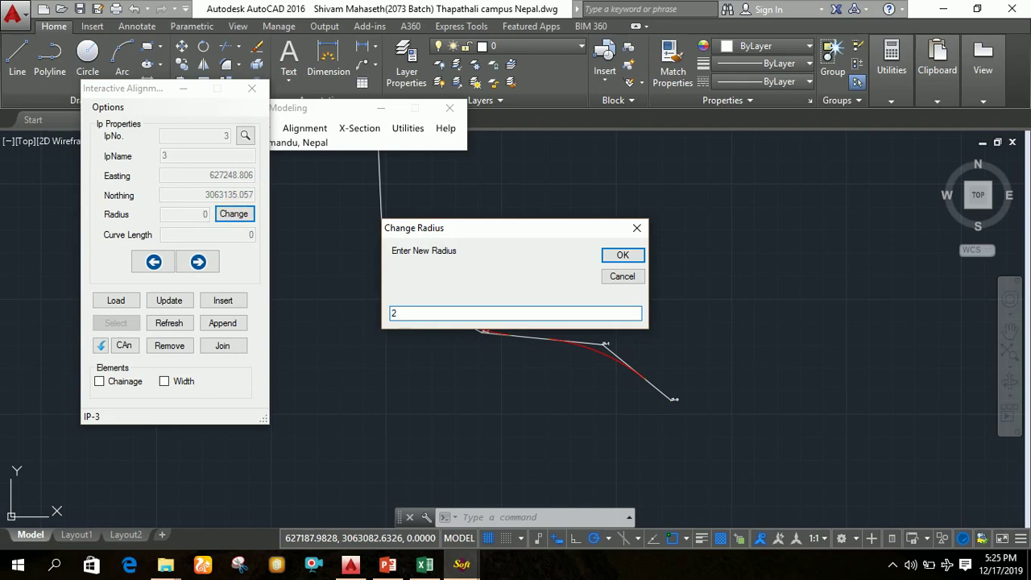
text(5)
key(Return)
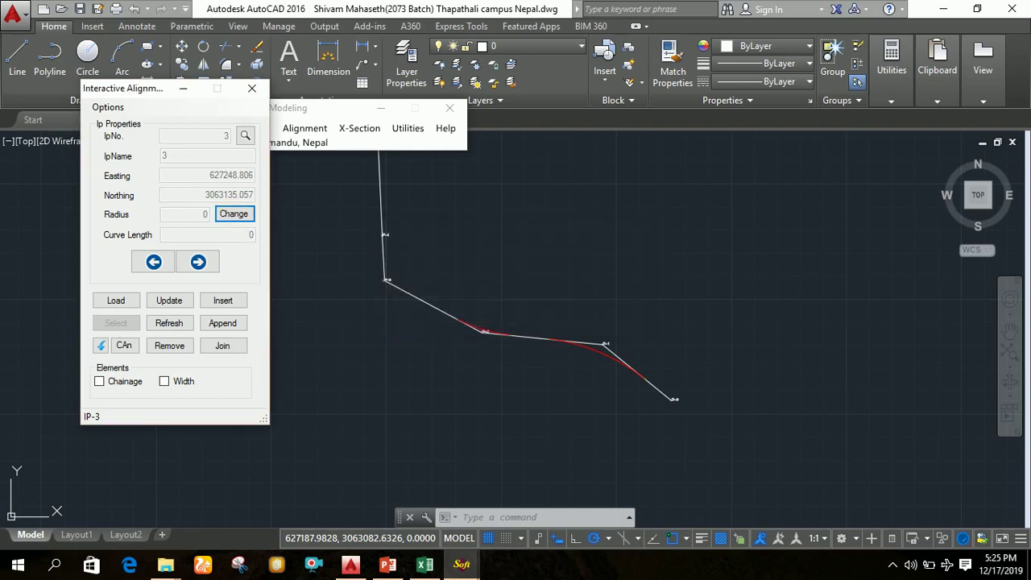
click(238, 219)
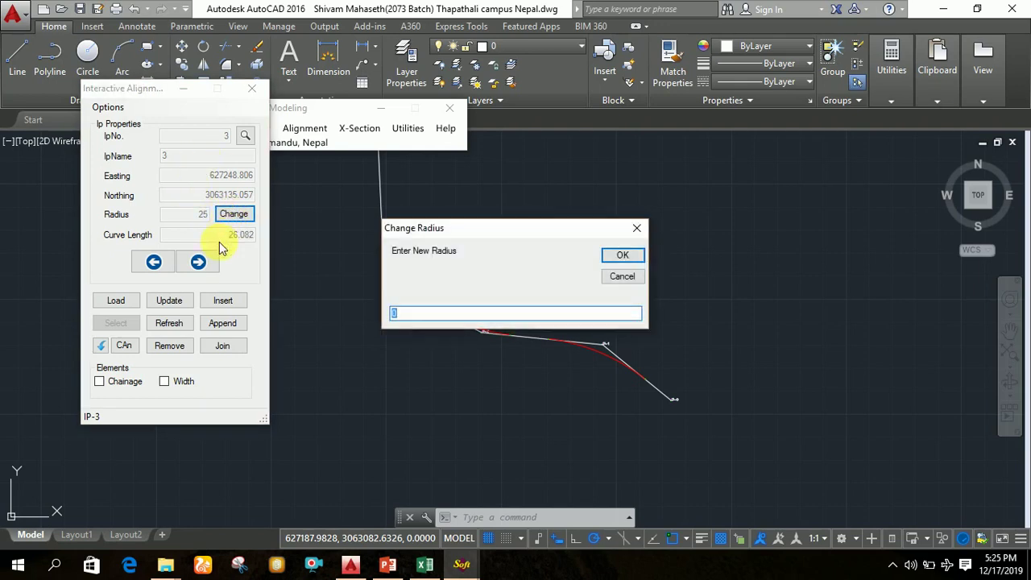
click(625, 279)
Advance the interactive alignment to IP-6, then check the curve radii in the Excel road chainage sheet with the Interactive Alignment window minimized
click(196, 265)
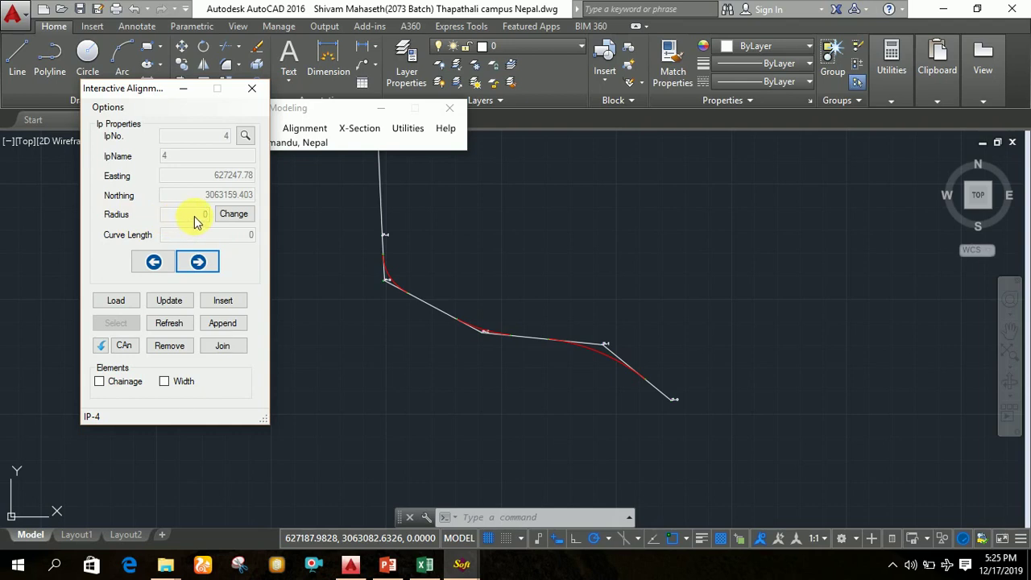
click(198, 266)
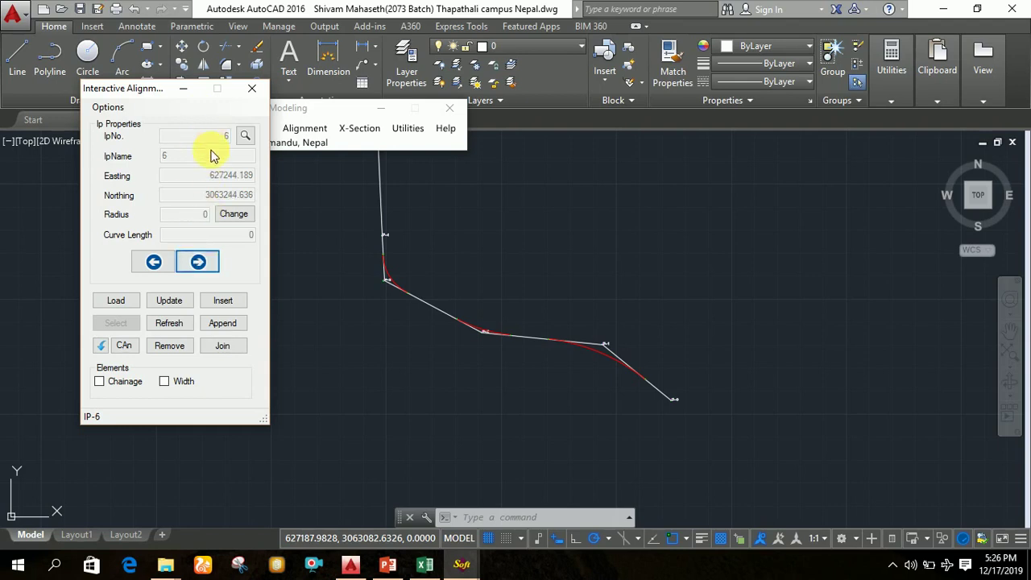
click(429, 566)
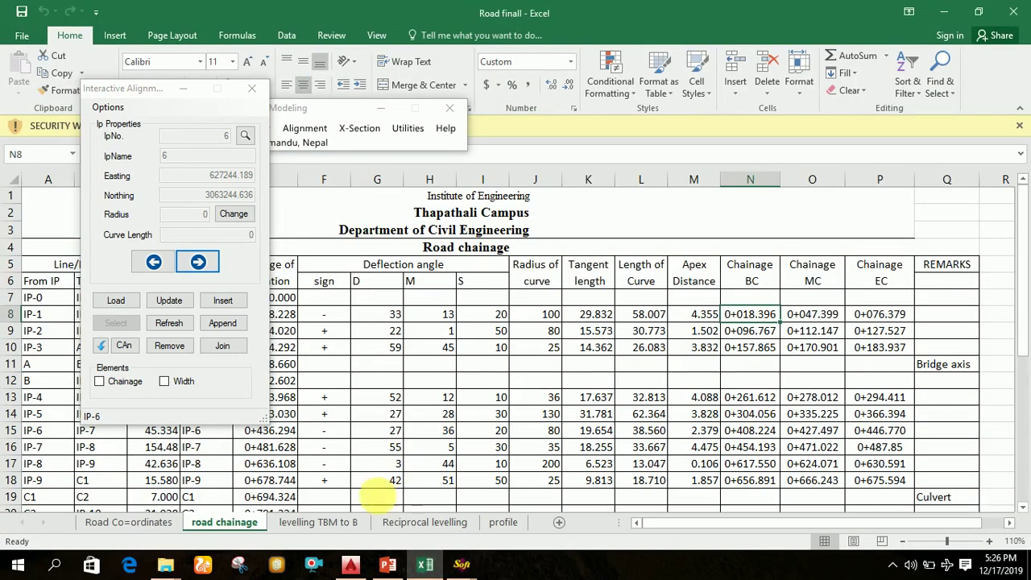
click(182, 89)
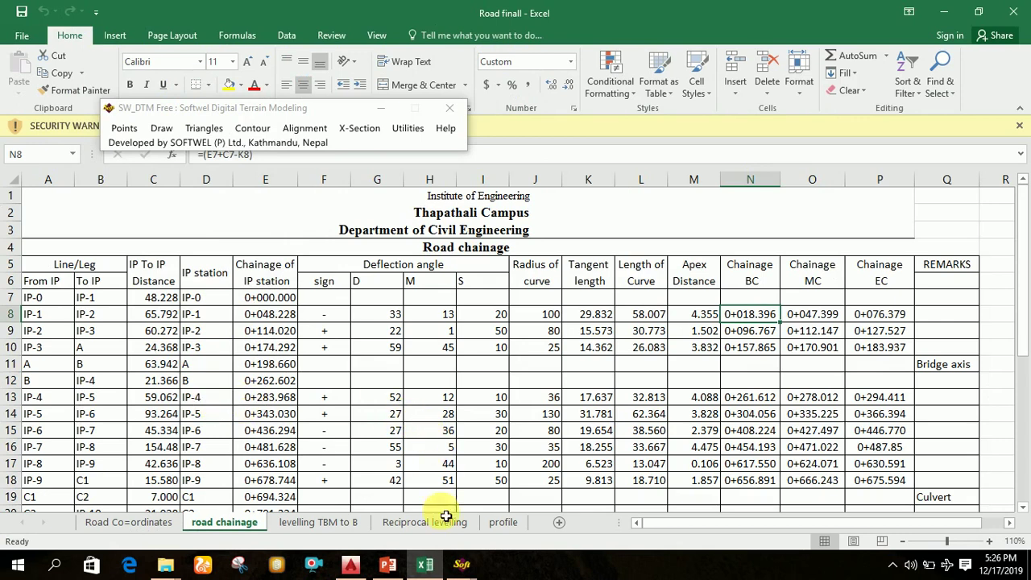
Switch back to the AutoCAD drawing, restore the Interactive Alignment window and set the IP-6 curve radius to 36
mouse_move(460, 567)
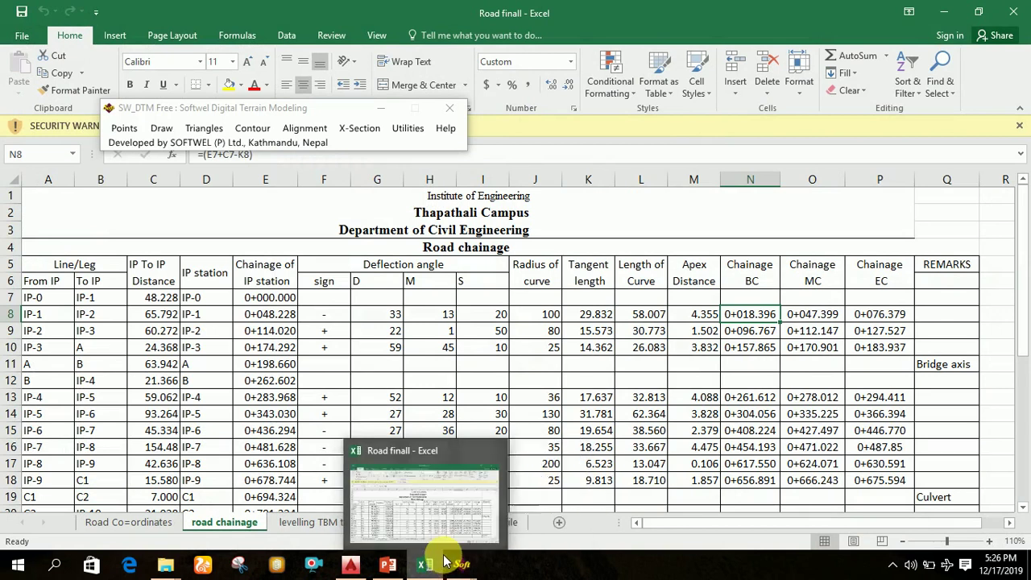
click(362, 569)
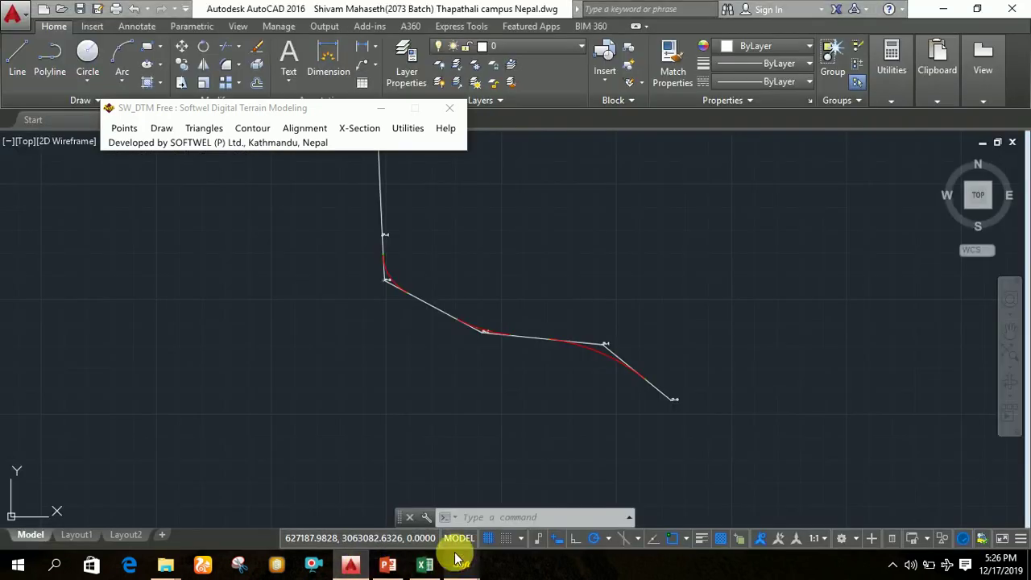
click(523, 500)
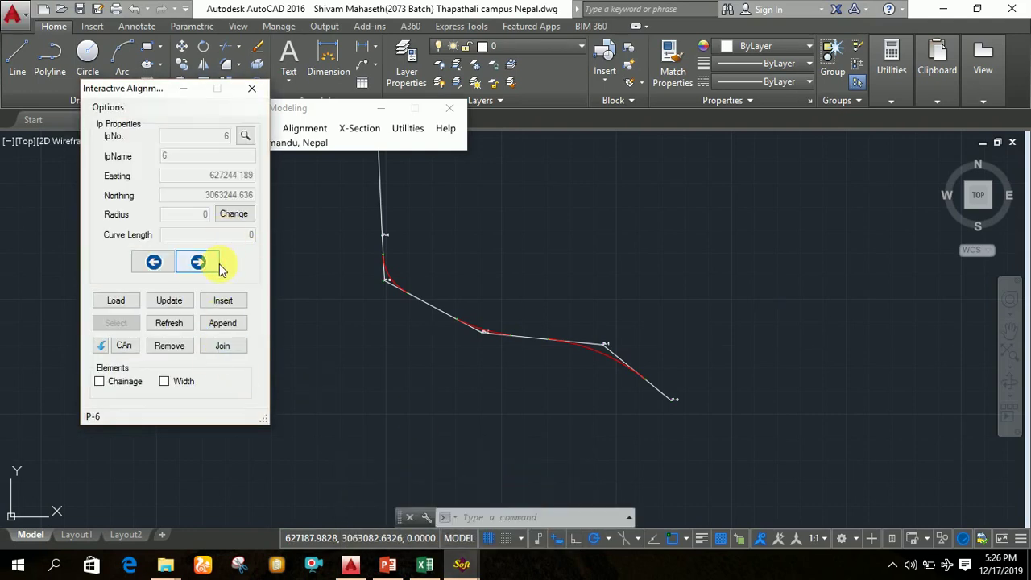
click(234, 215)
text(3)
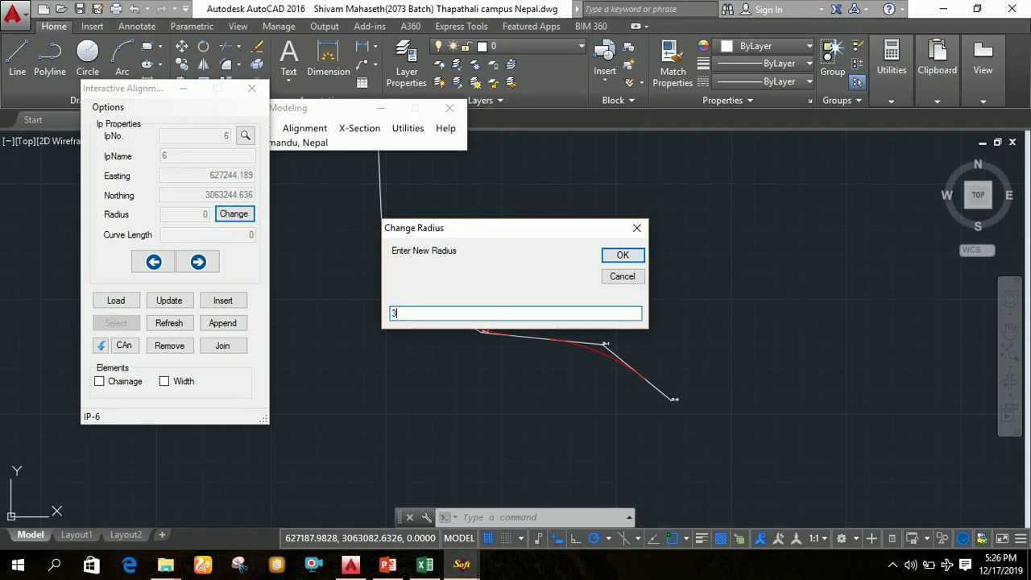
text(6)
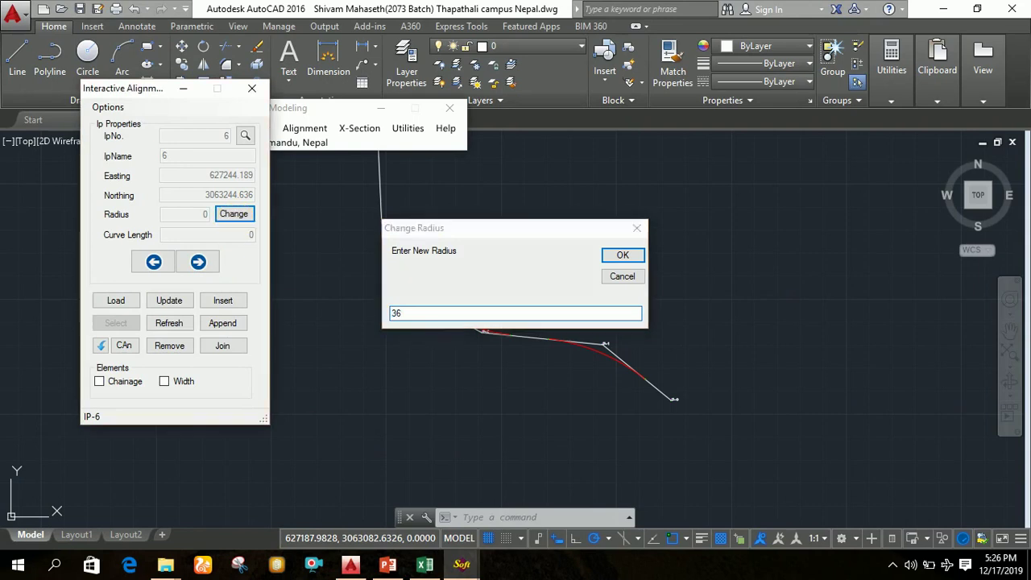
key(Return)
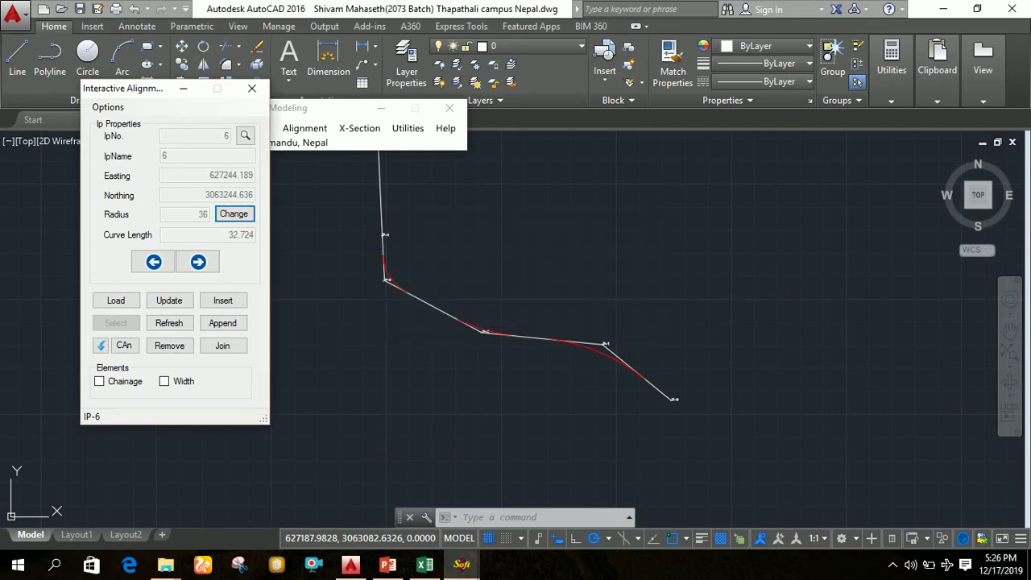
Advance through the next two alignment points, setting the curve radius to 130 at IP-7 and 80 at IP-8
click(200, 264)
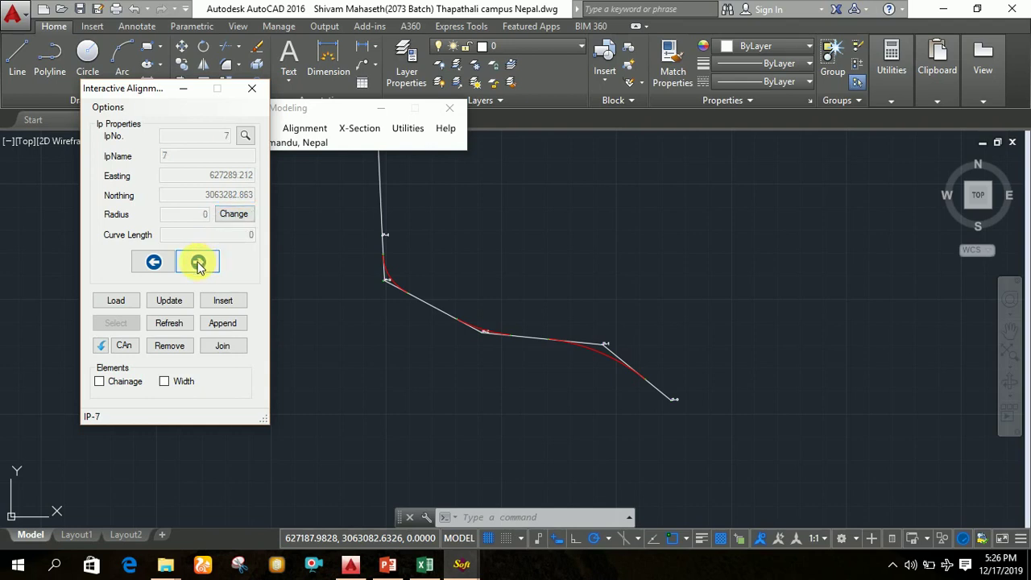
click(227, 215)
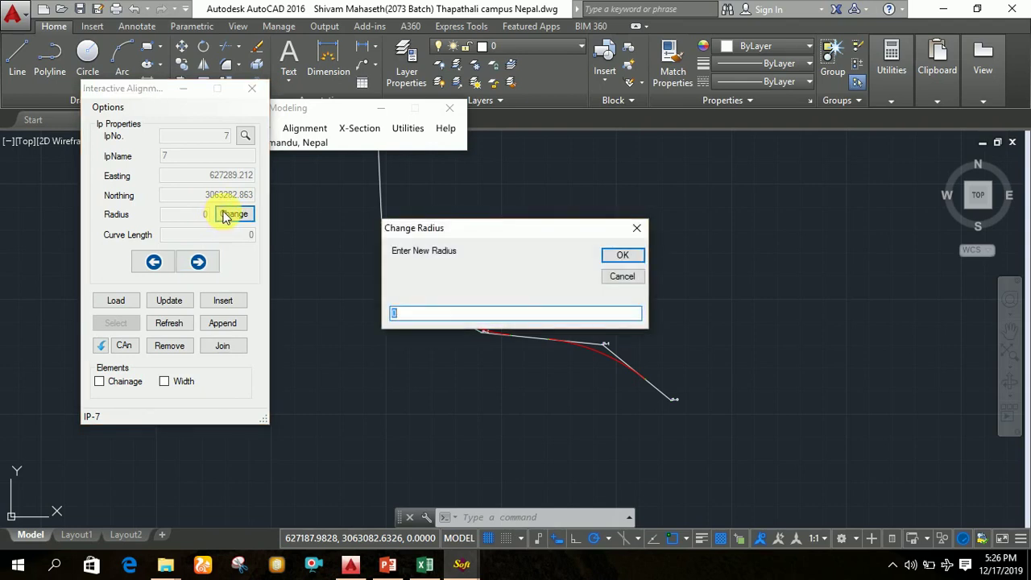
text(13)
key(Return)
click(198, 261)
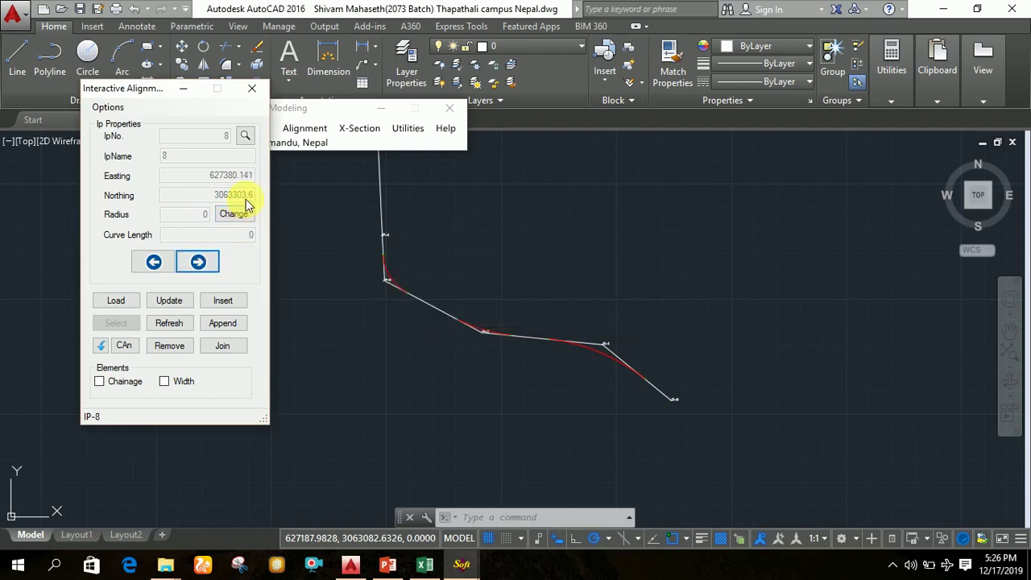
click(240, 216)
text(80)
key(Return)
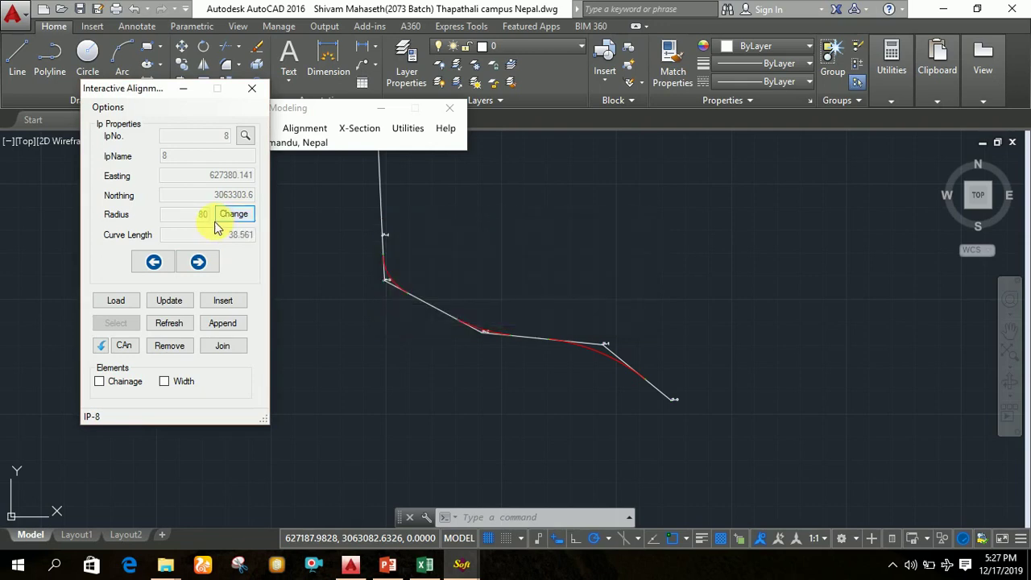
Advance through the next two alignment points, setting the curve radius to 35 at IP-9 and 200 at IP-10
click(211, 262)
click(246, 215)
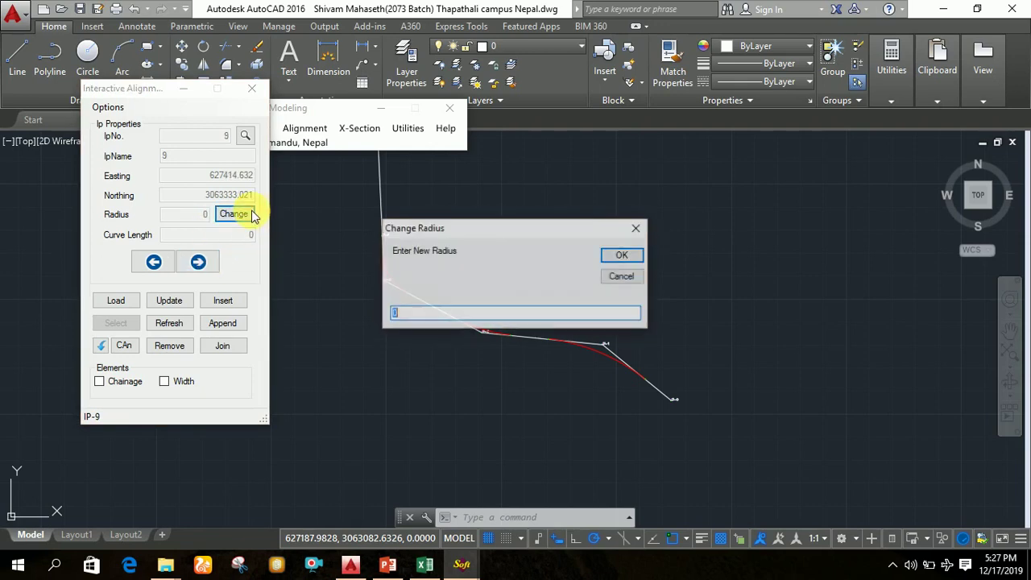
text(35)
key(Return)
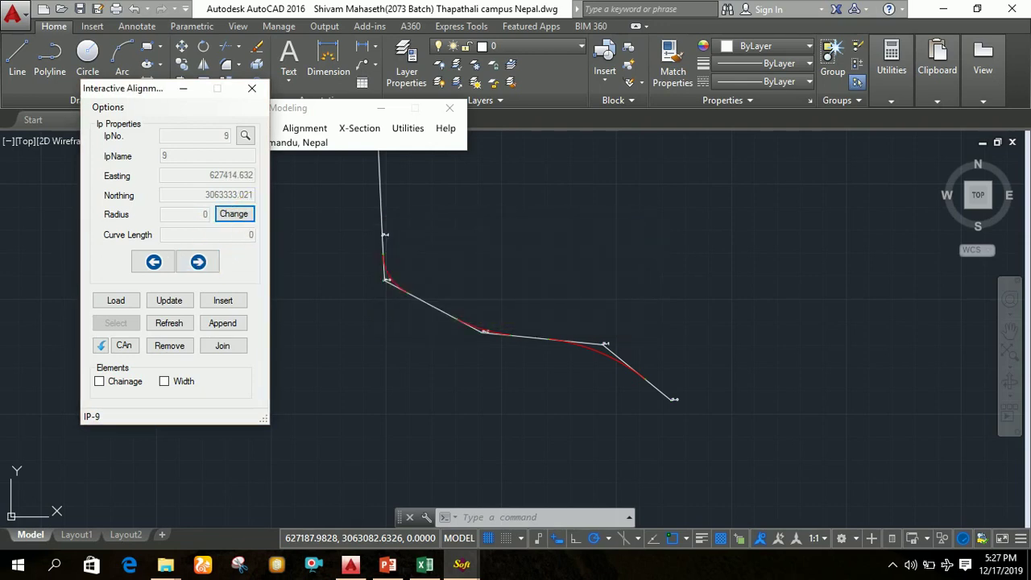
click(199, 262)
click(245, 215)
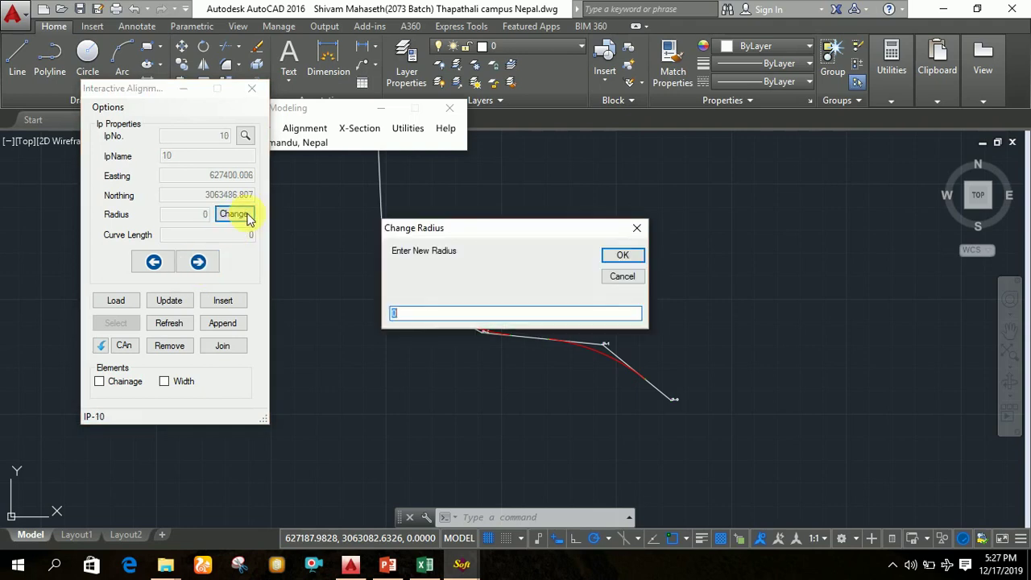
text(200)
key(Return)
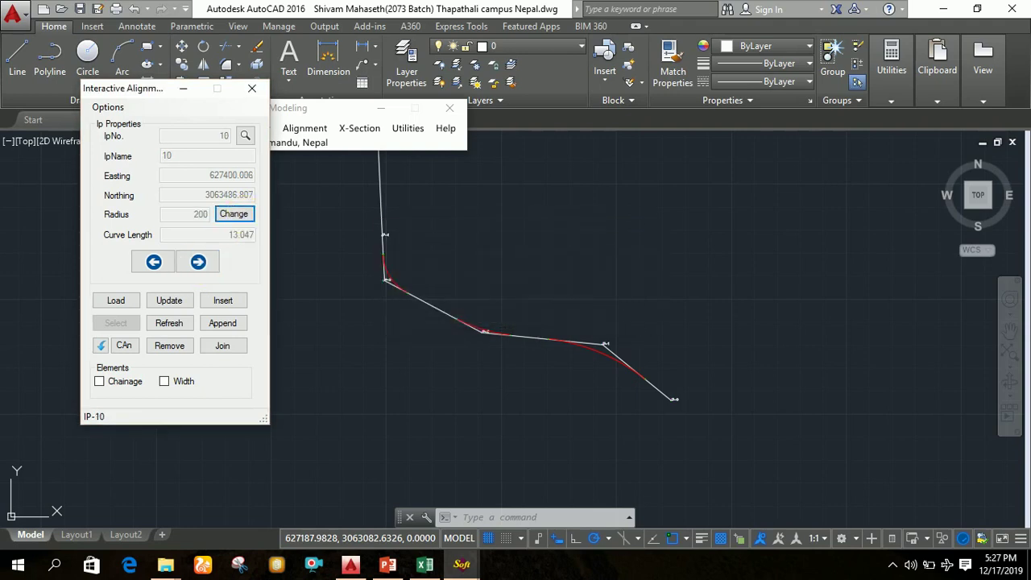
Advance the interactive alignment to IP-11 and enter its curve radius from the road chainage sheet
click(199, 263)
click(230, 215)
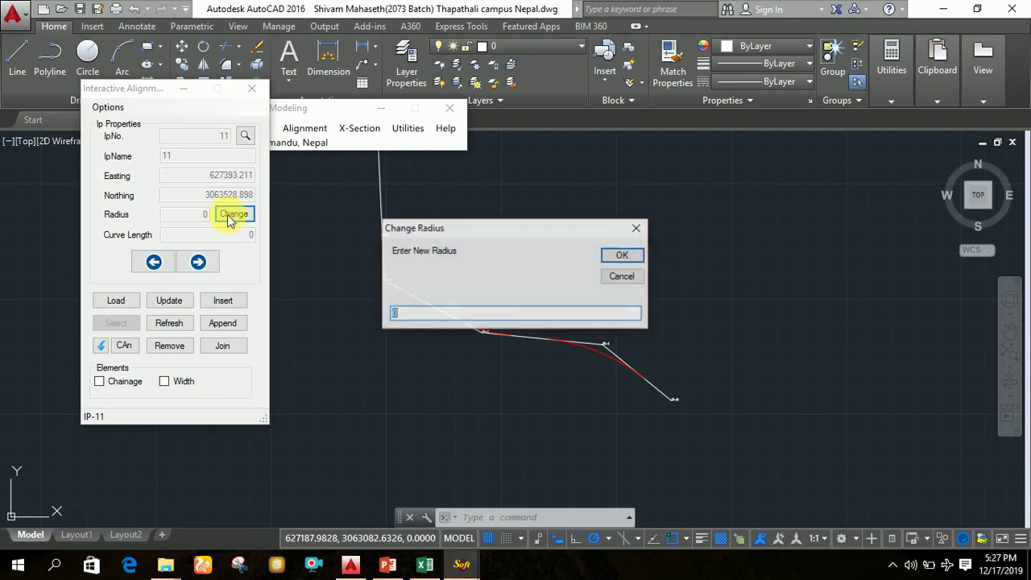
key(Return)
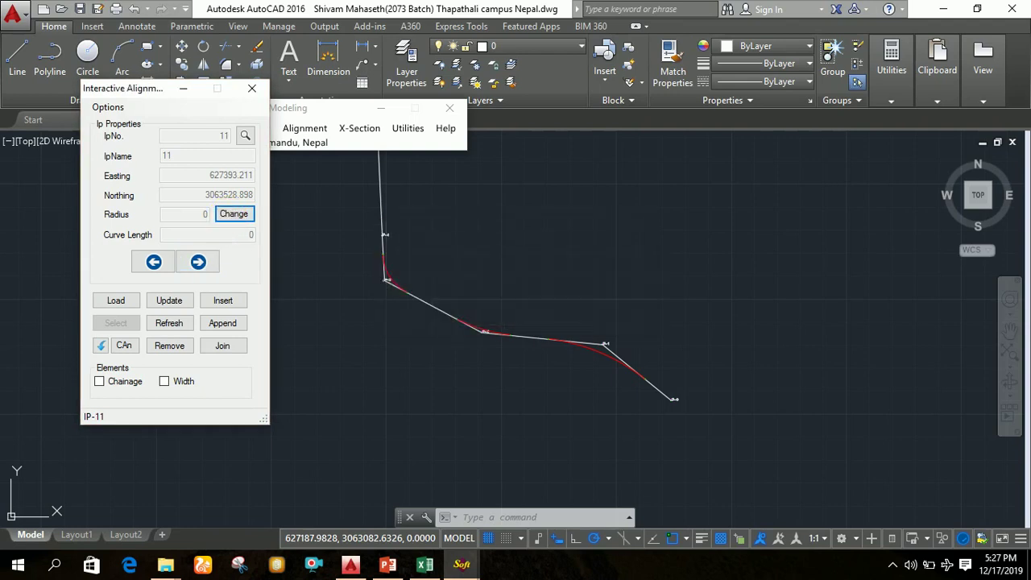
Advance past IP-12 and IP-13 without curves and set the IP-14 curve radius to 40
click(206, 266)
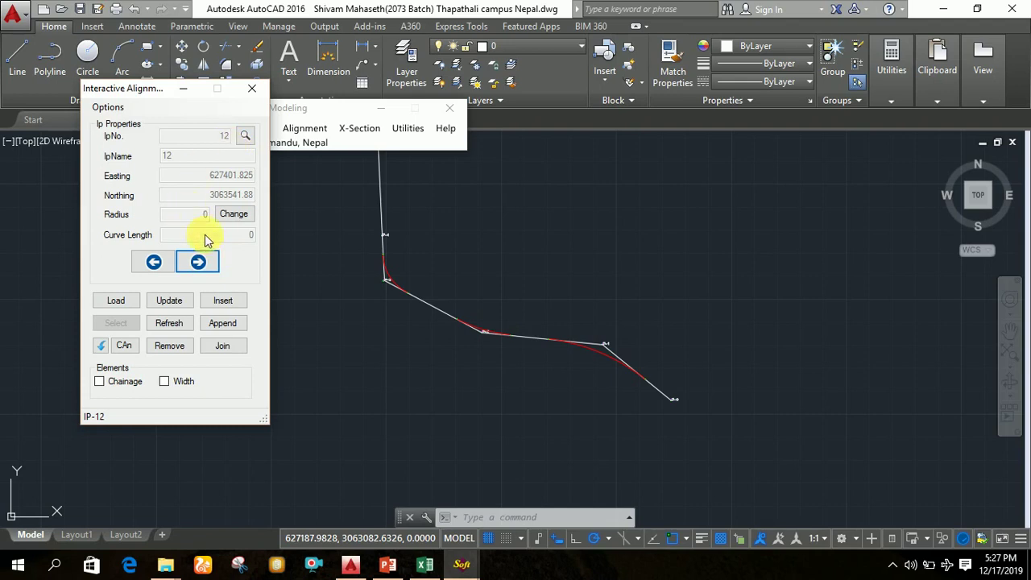
click(213, 264)
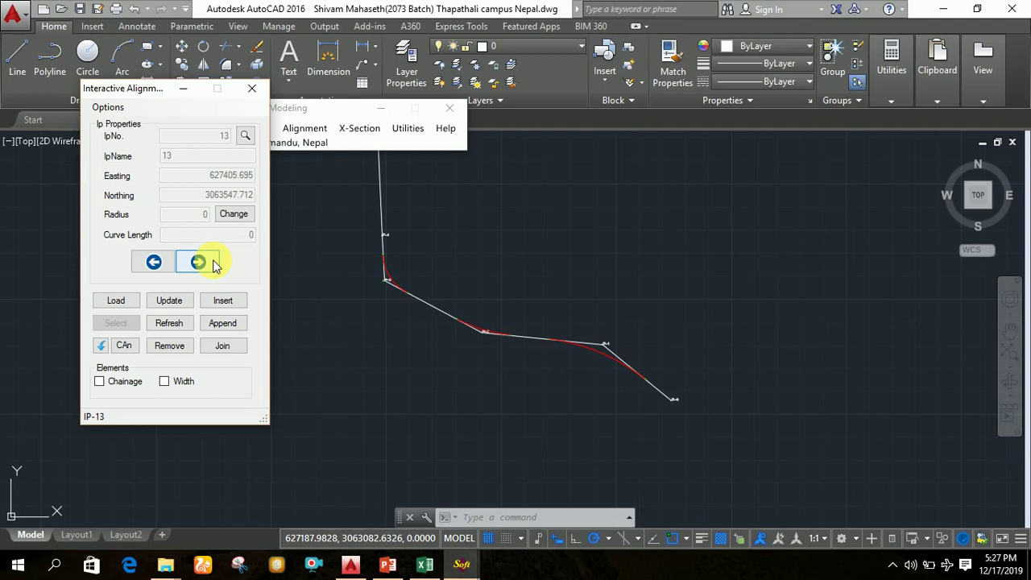
click(215, 266)
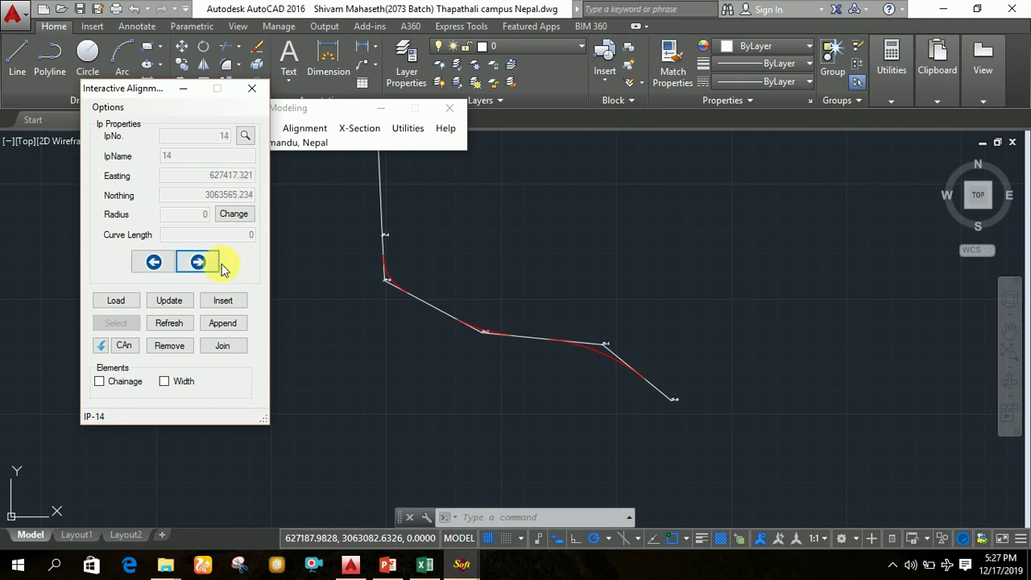
click(232, 215)
text(4)
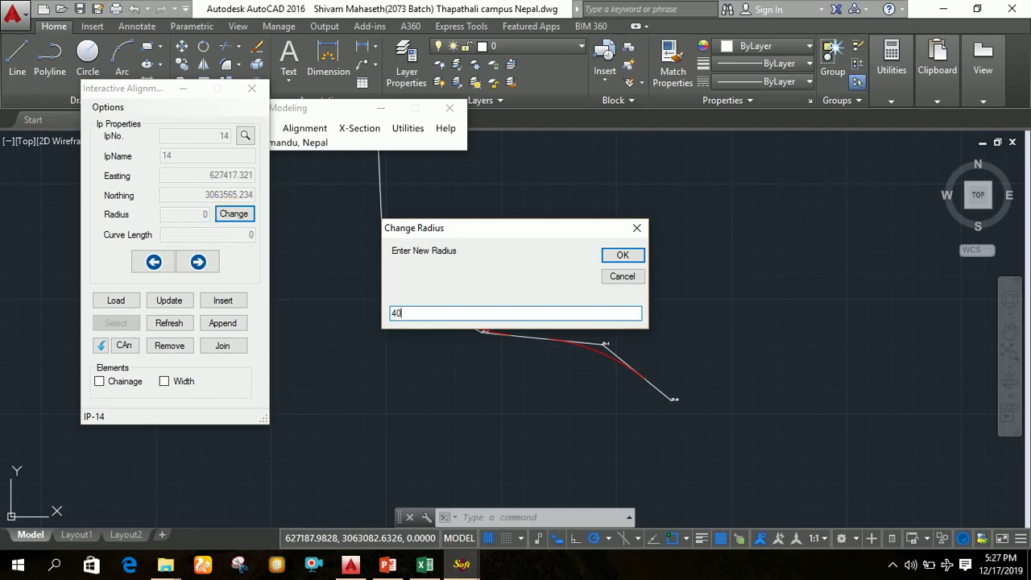
text(0)
key(Return)
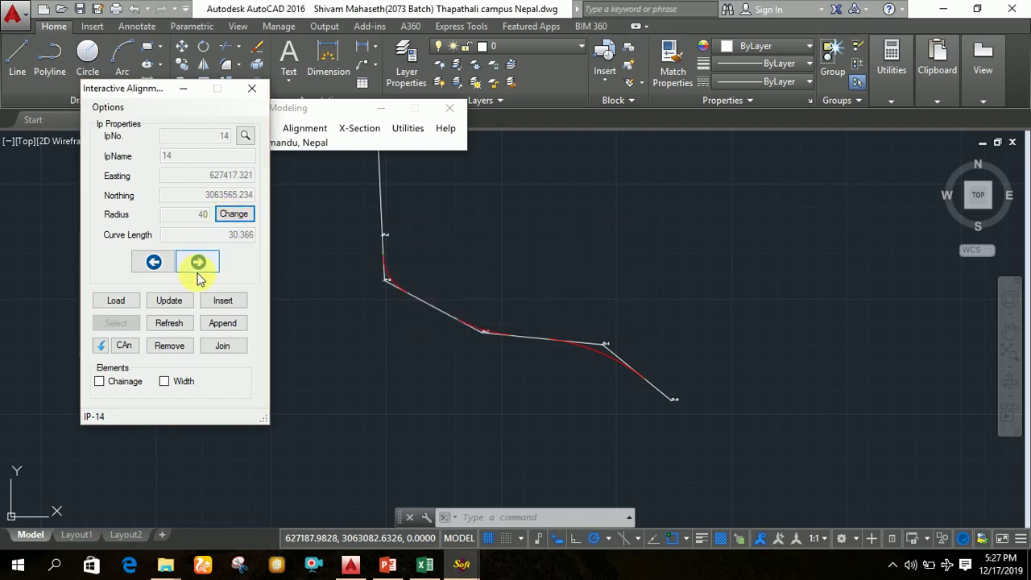
Set the IP-15 curve radius to 30 and advance the interactive alignment to IP-16
click(202, 264)
click(233, 214)
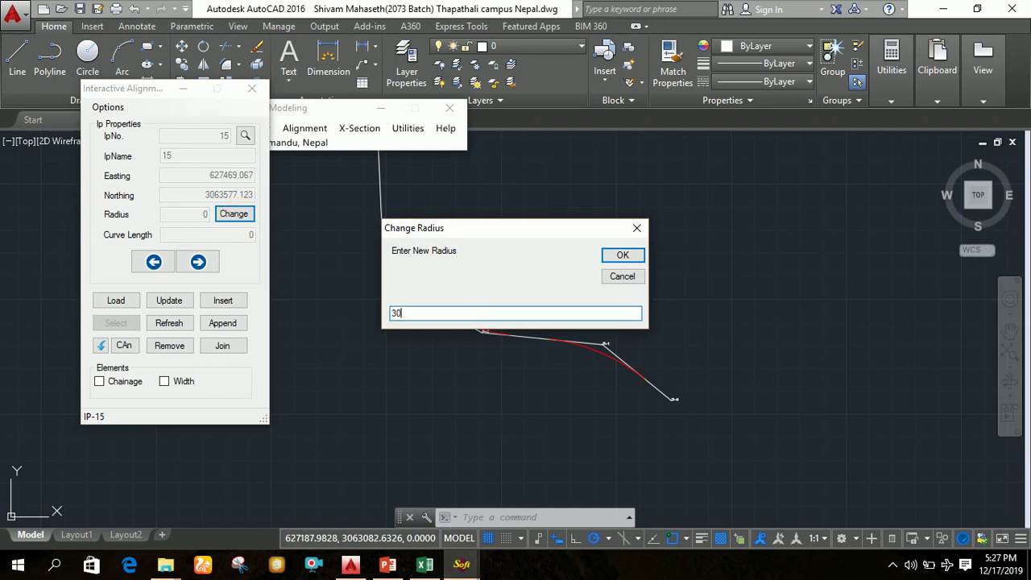
text(30)
key(Return)
click(202, 263)
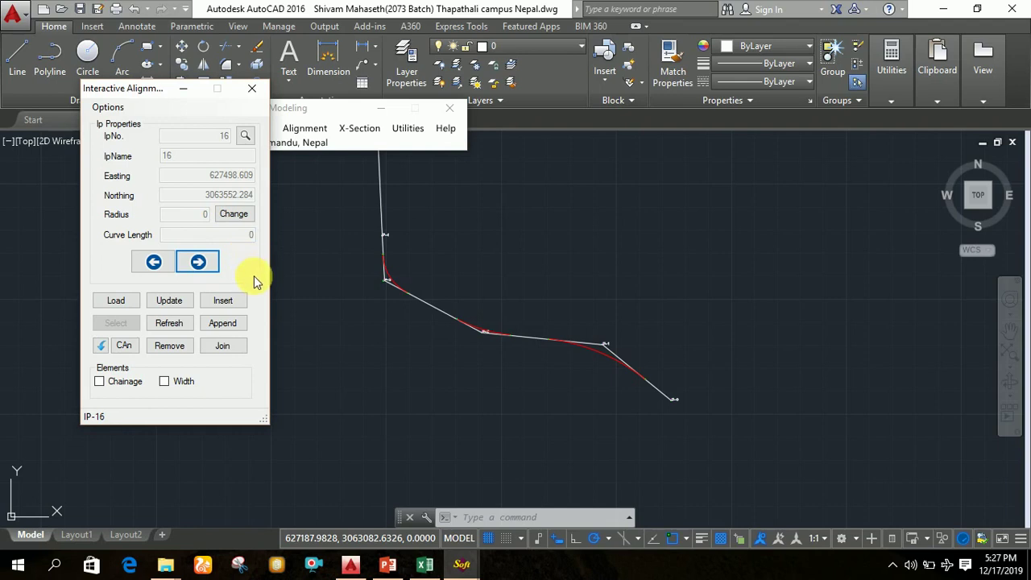
Check the curve radii of the last IPs in the Excel road chainage sheet and return to the AutoCAD drawing
click(424, 564)
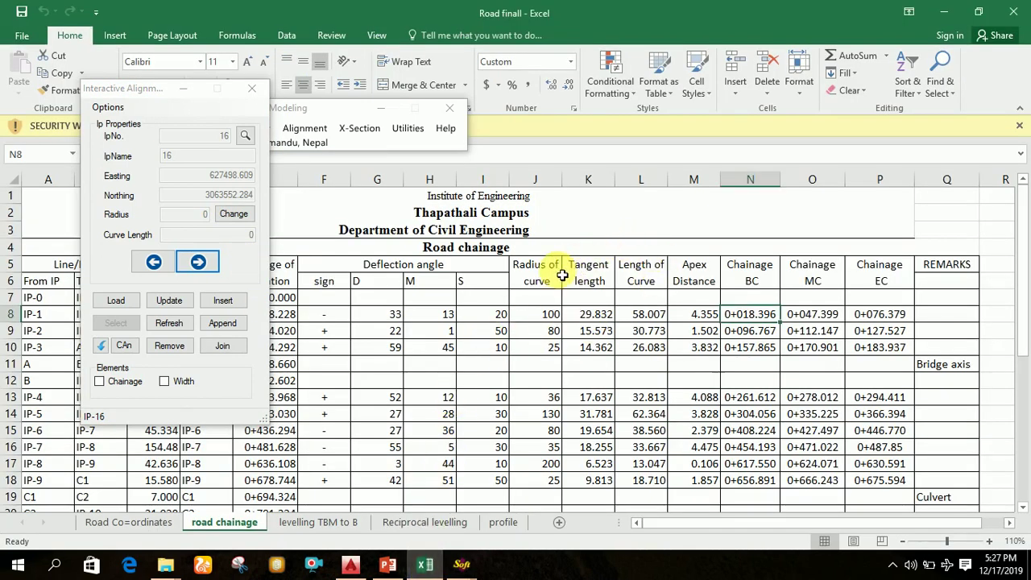
scroll(563, 278, down, 2)
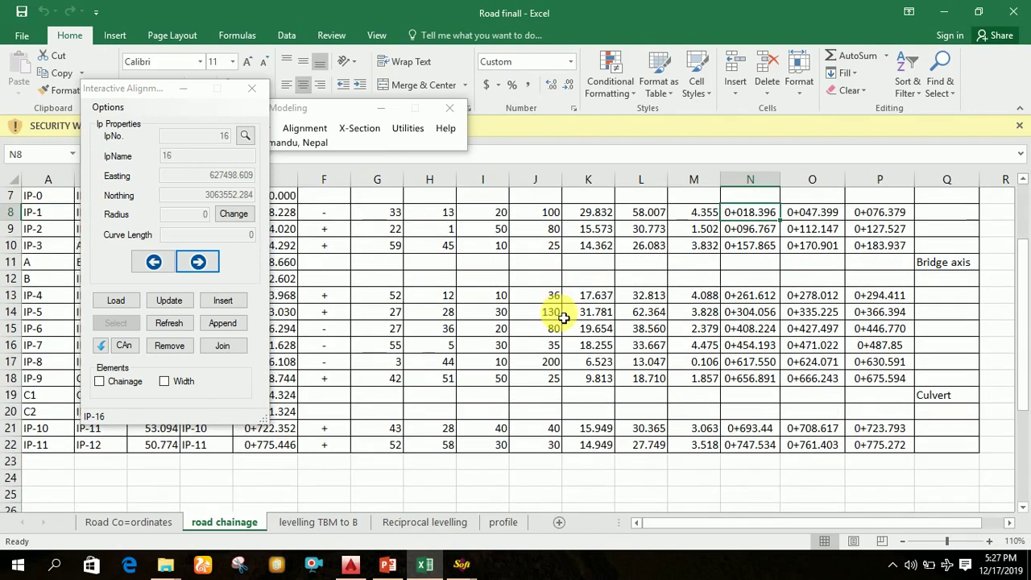
scroll(563, 302, up, 2)
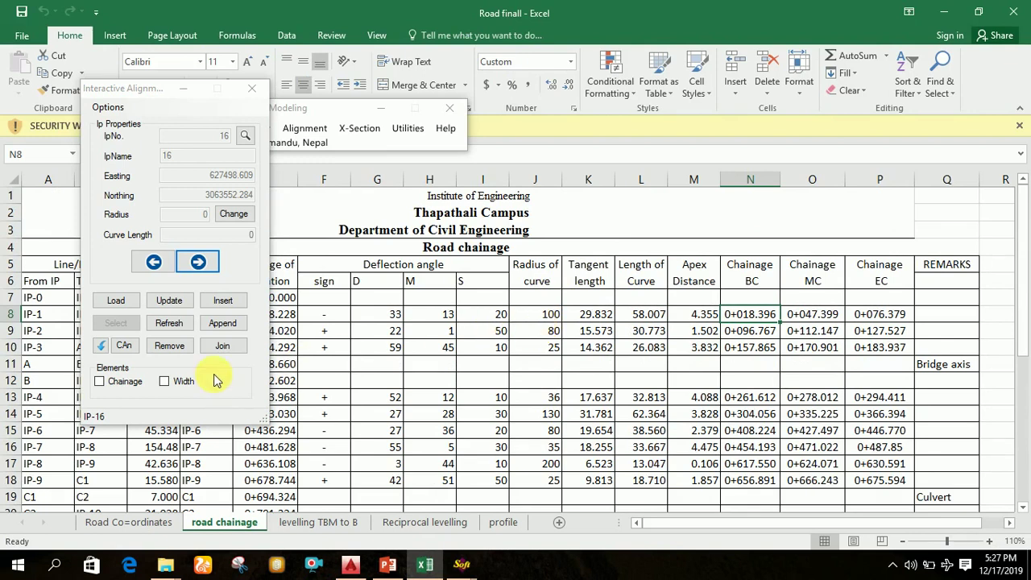
mouse_move(462, 564)
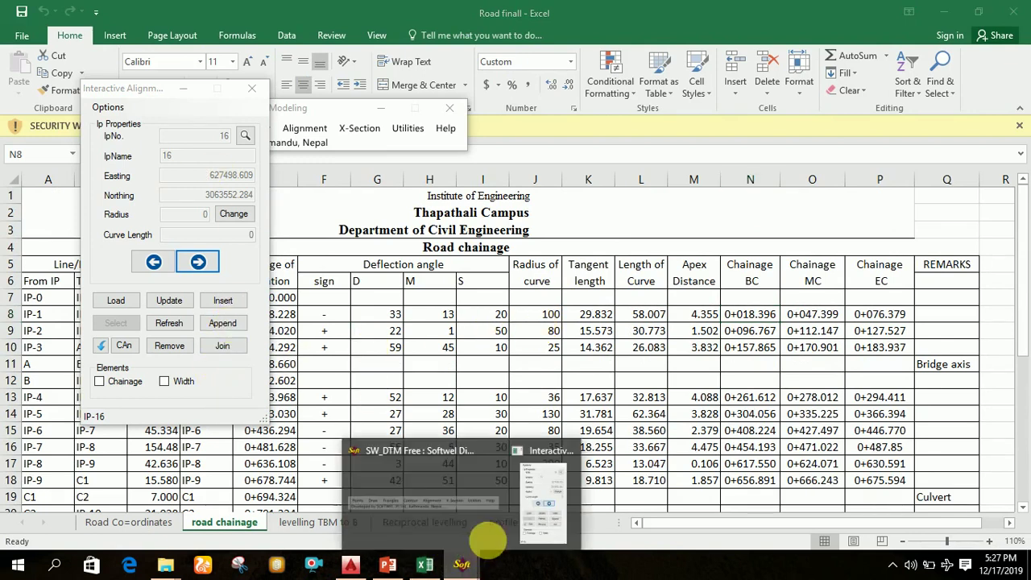
click(542, 484)
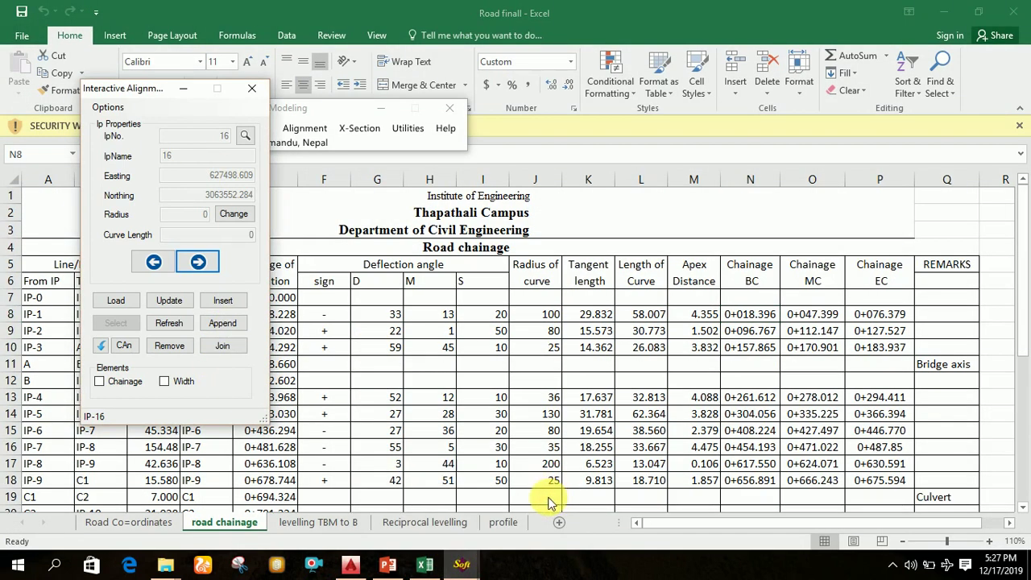
click(350, 563)
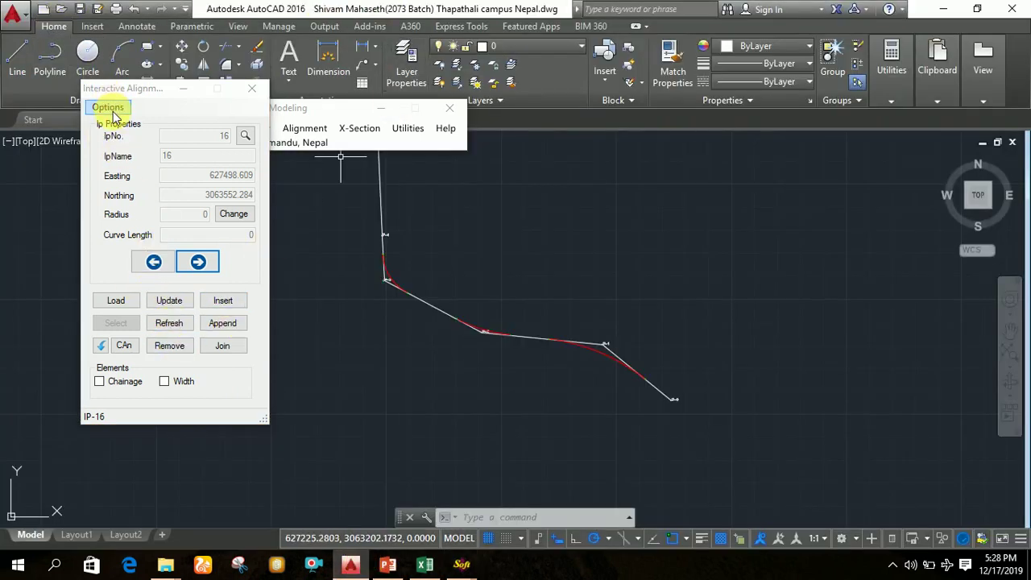
Set the alignment width to 15 and turn on the width lines along the road
click(110, 110)
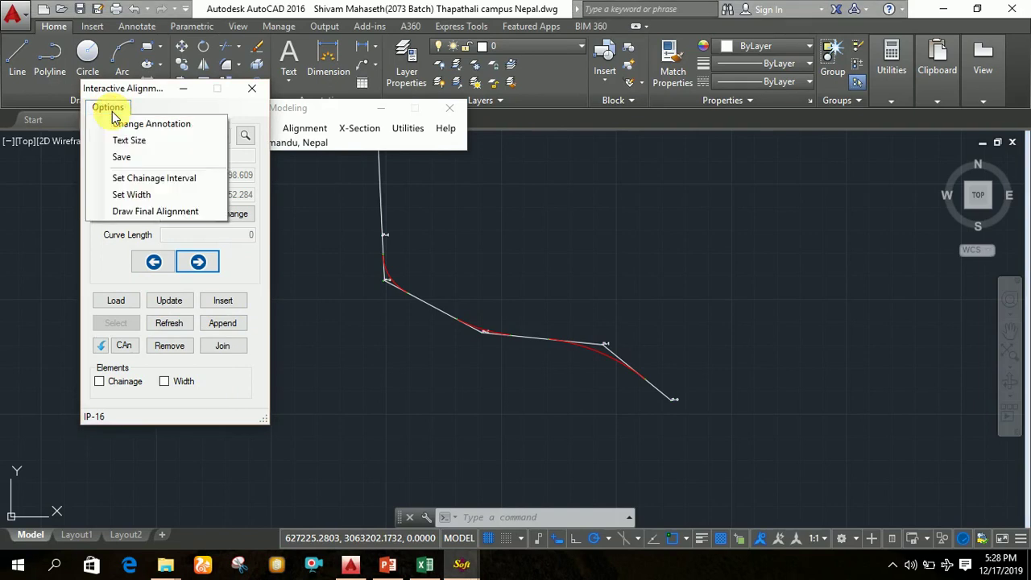
click(132, 195)
text(15)
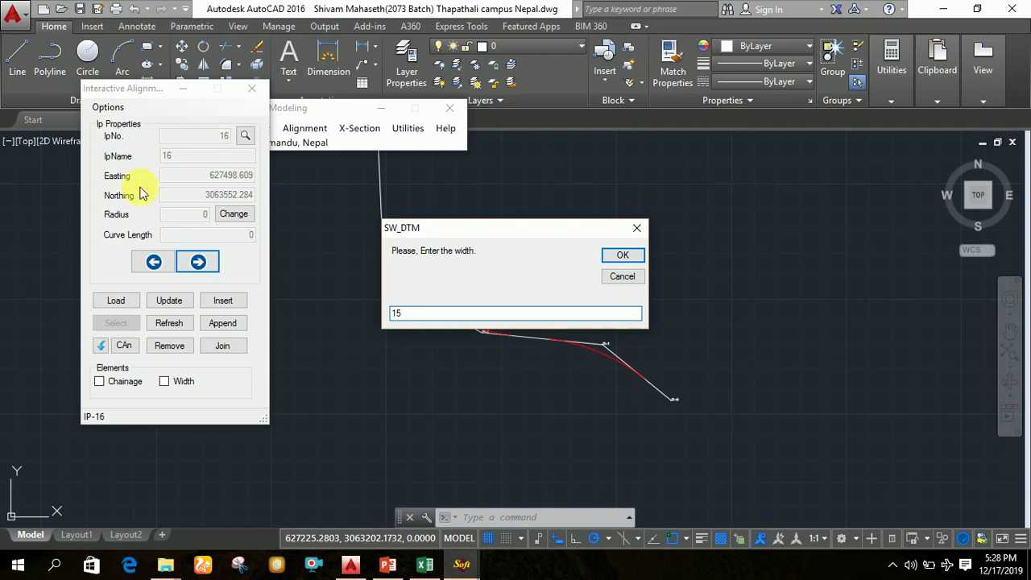
click(622, 254)
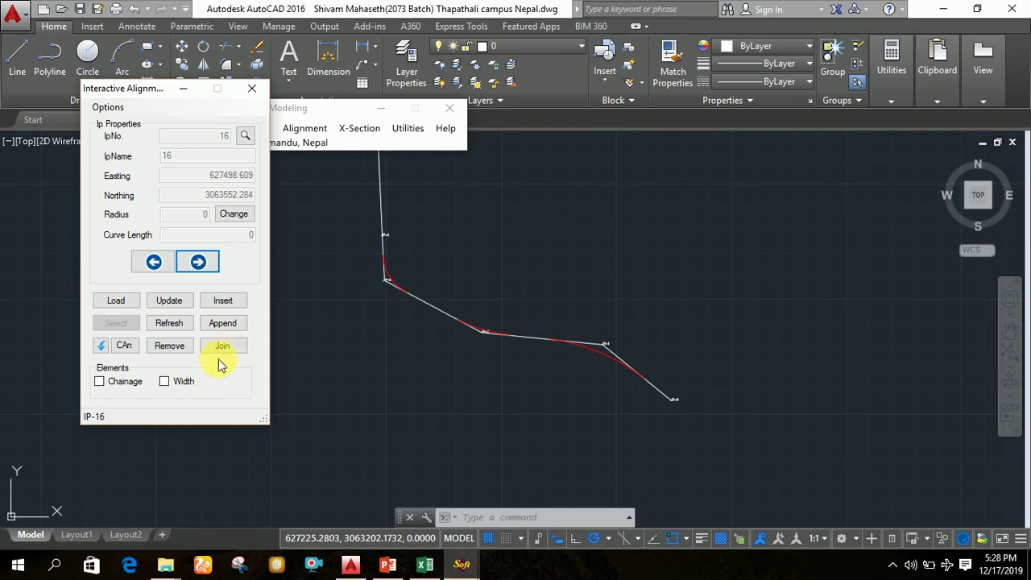
click(165, 384)
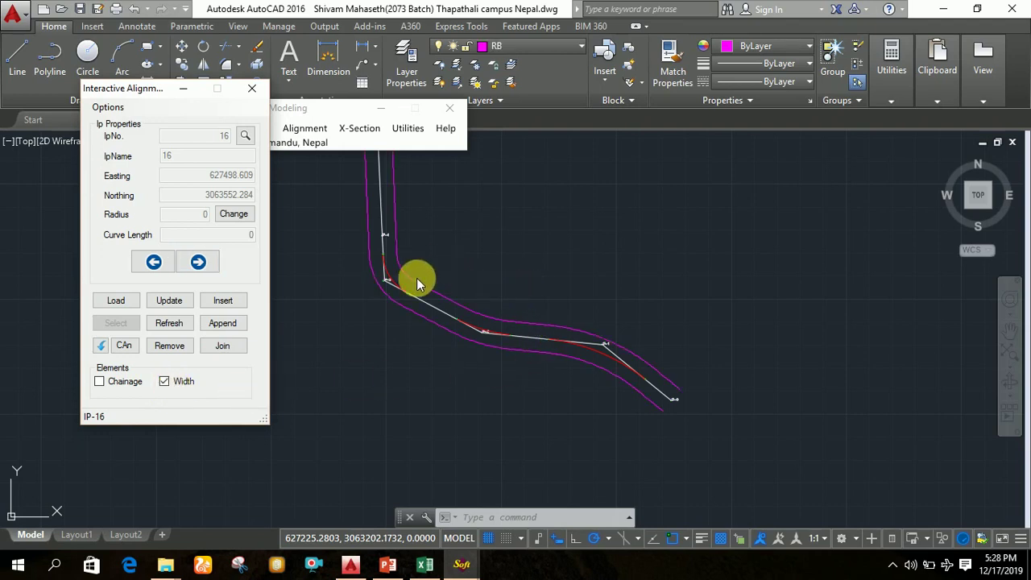
Set the chainage interval to 30 and turn on the chainage labels along the alignment
click(103, 108)
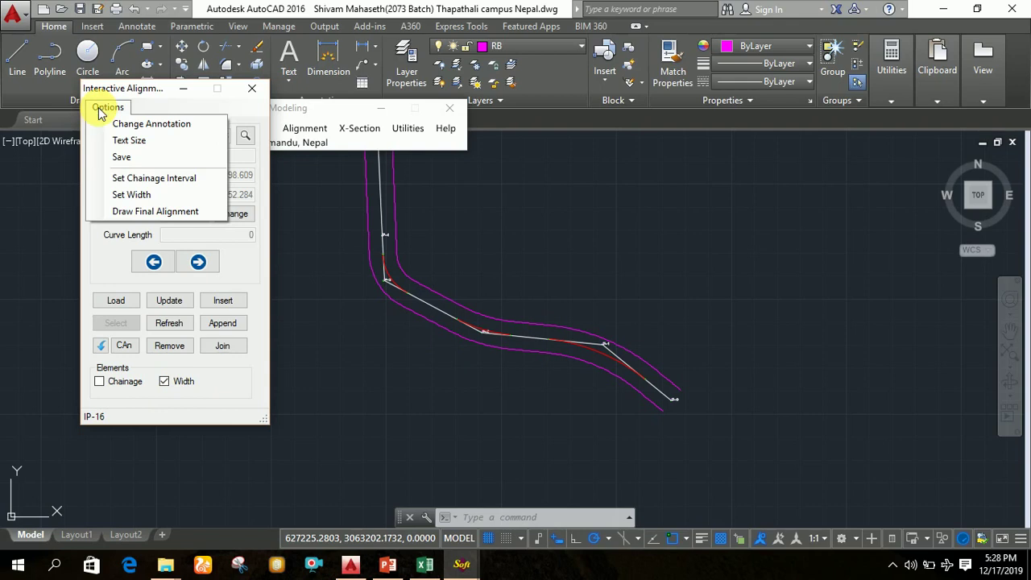
click(141, 182)
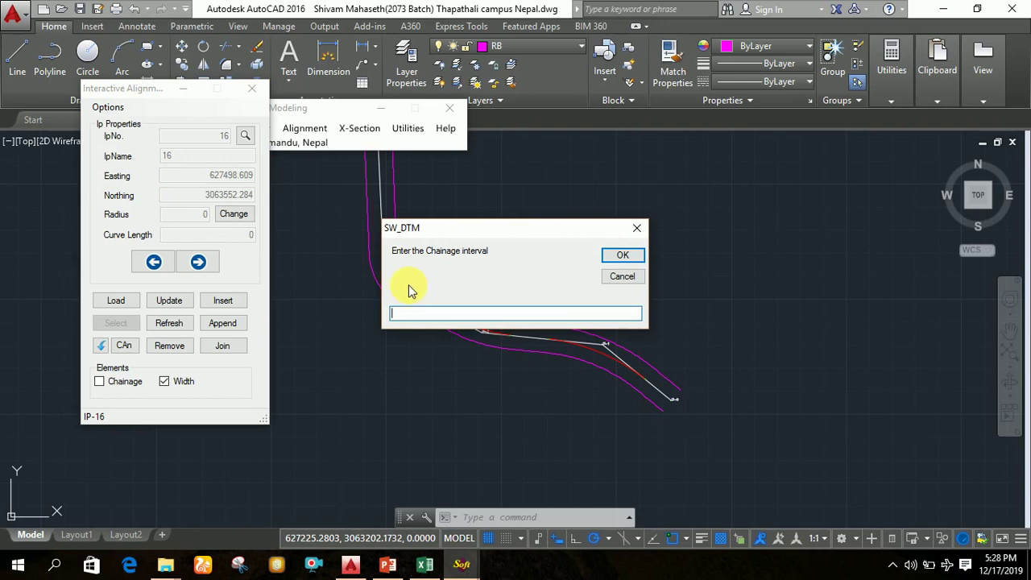
text(30)
click(613, 260)
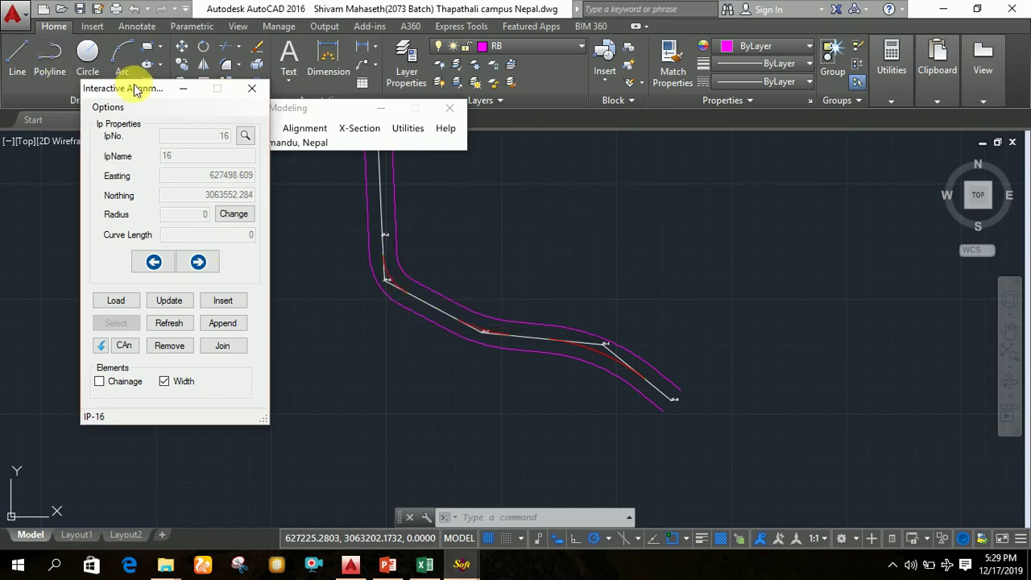
click(116, 108)
click(117, 108)
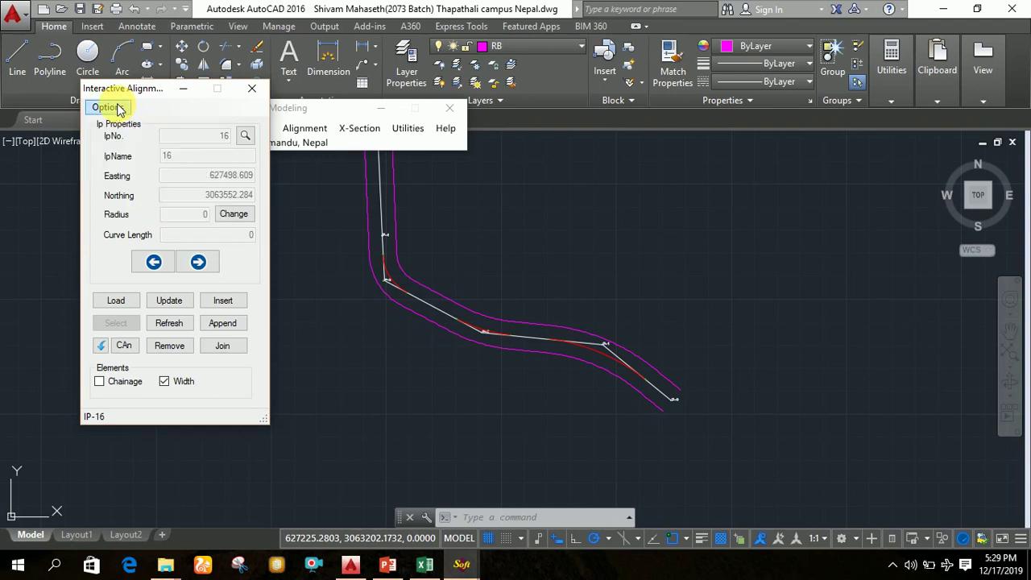
click(99, 383)
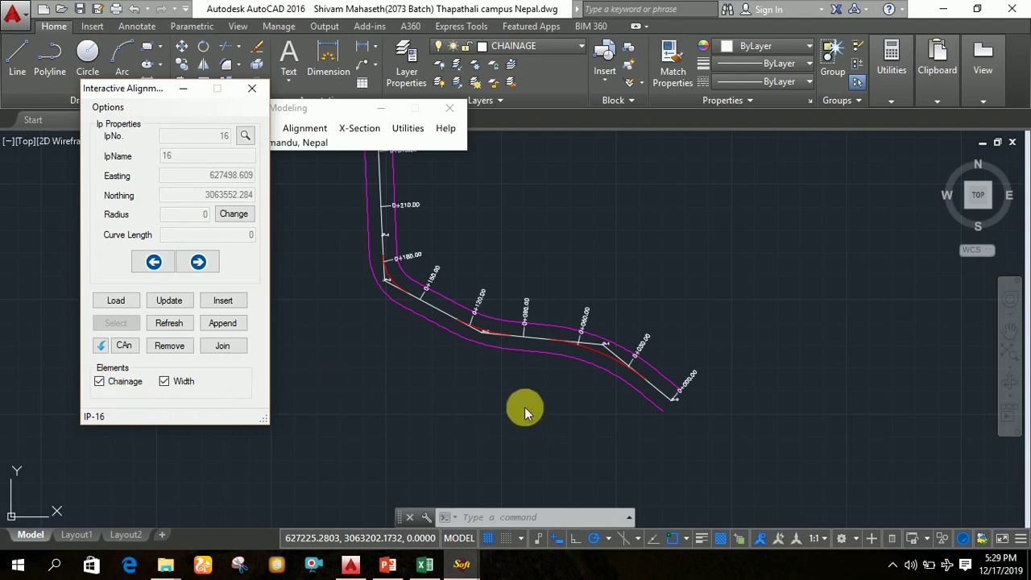
Draw the final alignment, close the interactive alignment tool and minimize the SW_DTM window
scroll(525, 406, down, 2)
mouse_move(617, 290)
middle_down()
mouse_move(631, 361)
mouse_move(592, 405)
middle_up()
scroll(590, 387, down, 1)
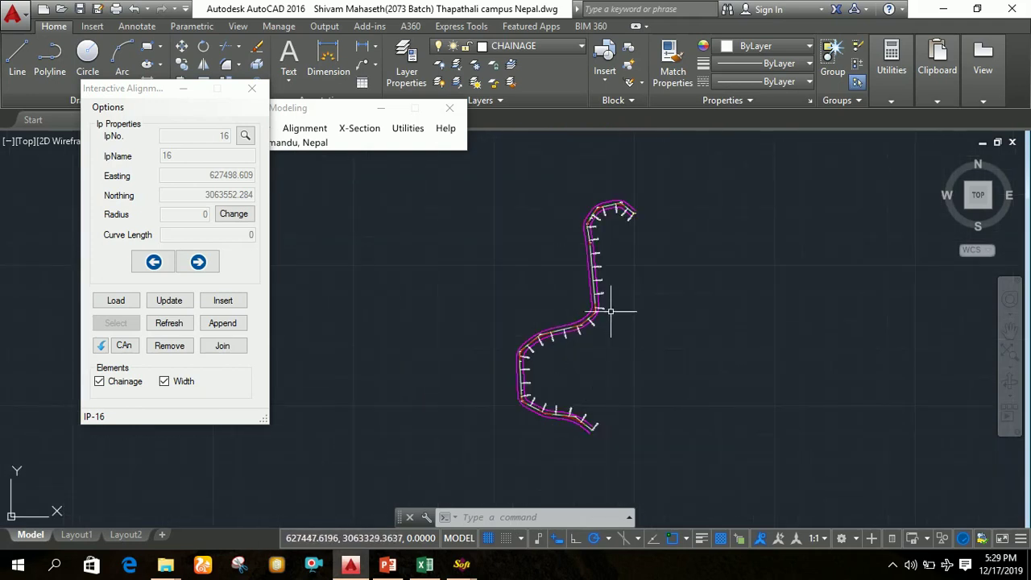
scroll(617, 304, up, 1)
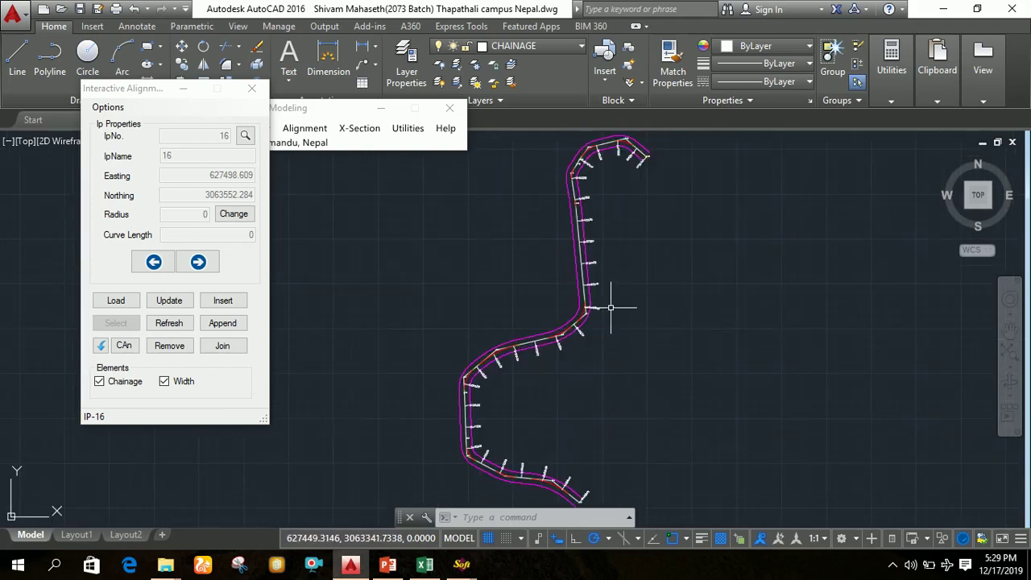
click(113, 108)
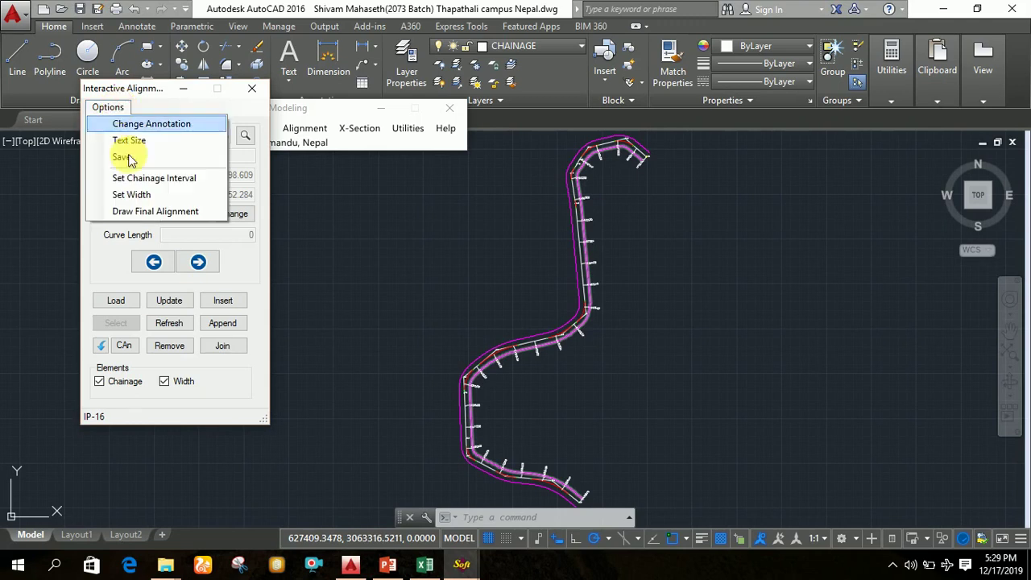
click(147, 213)
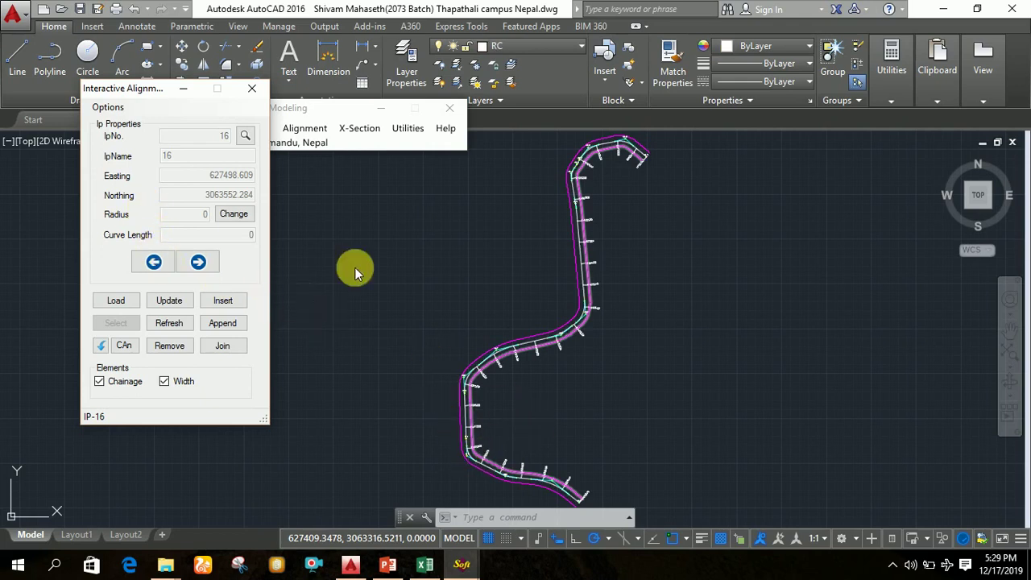
click(253, 89)
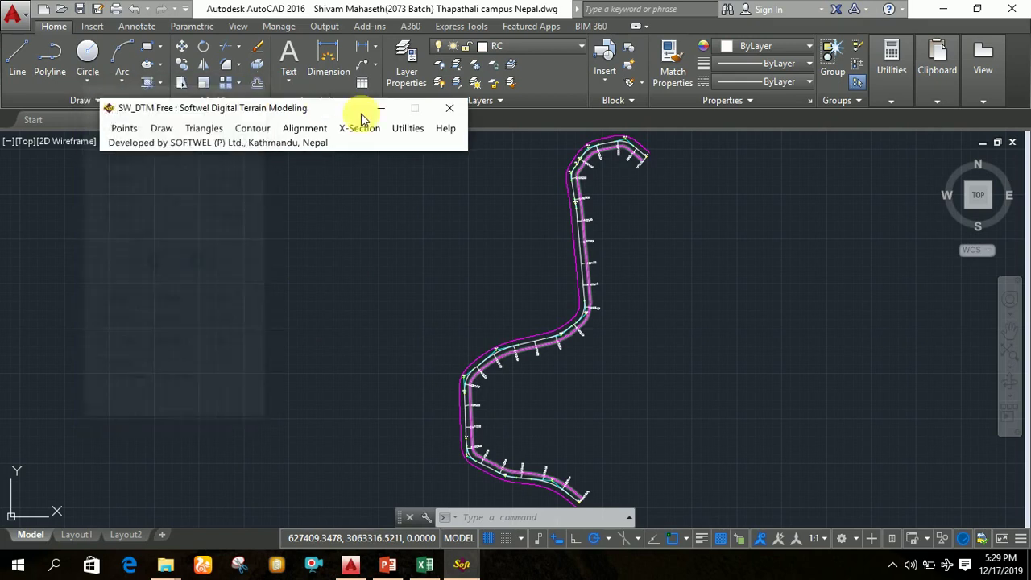
click(381, 107)
Examine the finished road alignment from start to end, including its curves, IP markers and chainage labels
middle_drag(621, 448, 619, 392)
scroll(572, 423, up, 8)
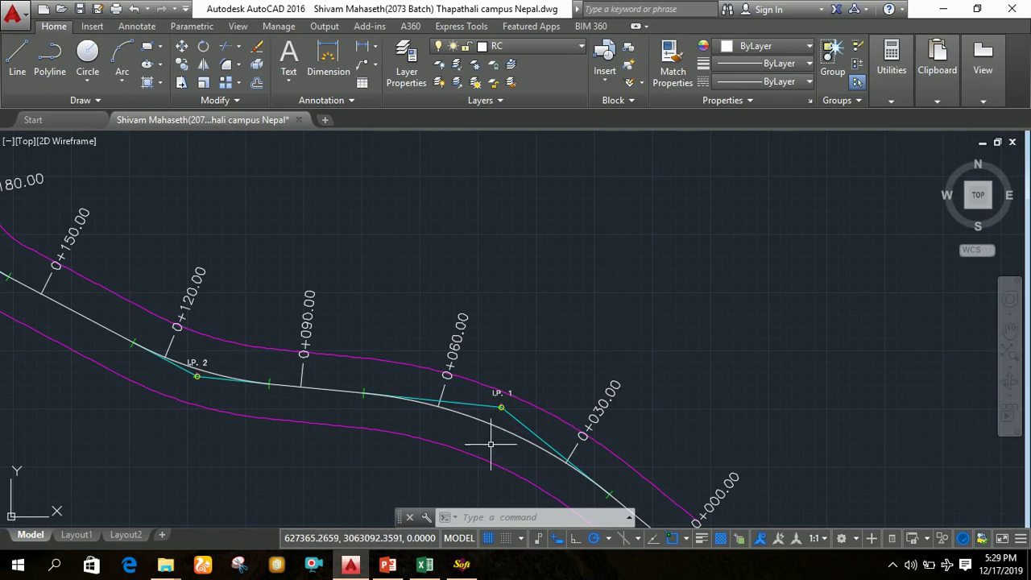
scroll(488, 430, down, 5)
middle_drag(614, 336, 597, 431)
scroll(564, 166, up, 3)
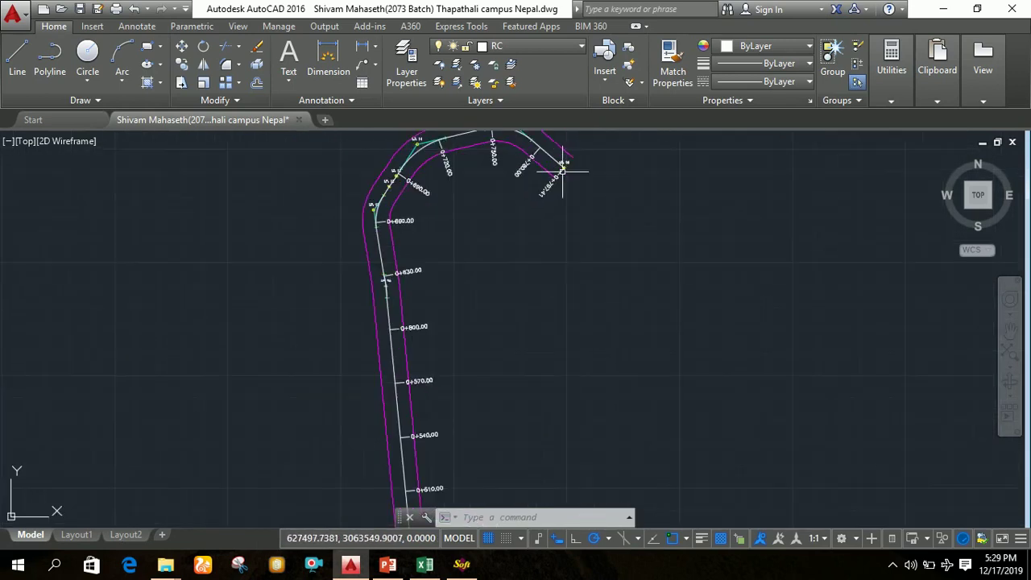
scroll(603, 311, down, 3)
middle_drag(597, 449, 603, 363)
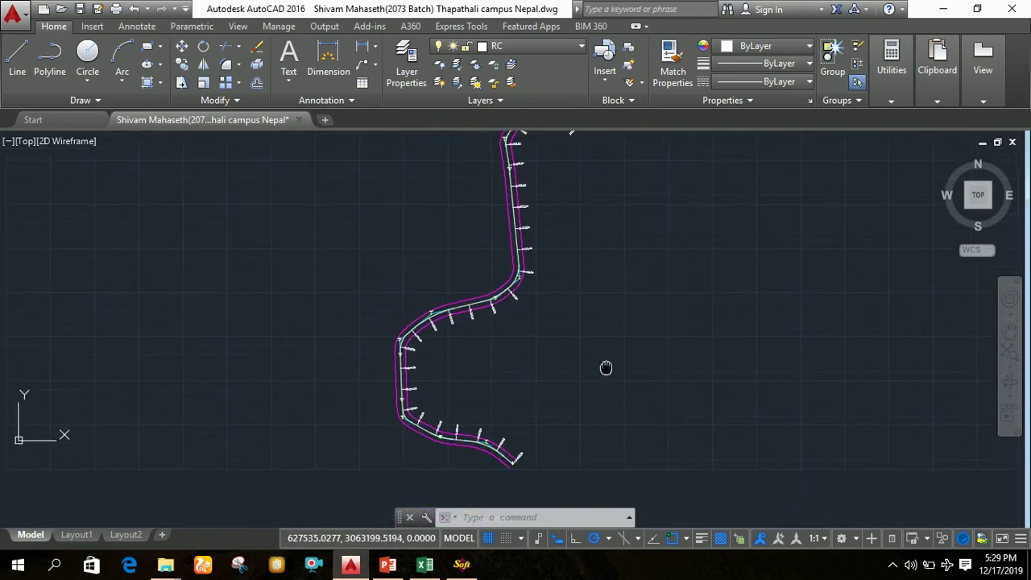
scroll(502, 454, up, 1)
scroll(503, 449, up, 3)
scroll(502, 448, down, 4)
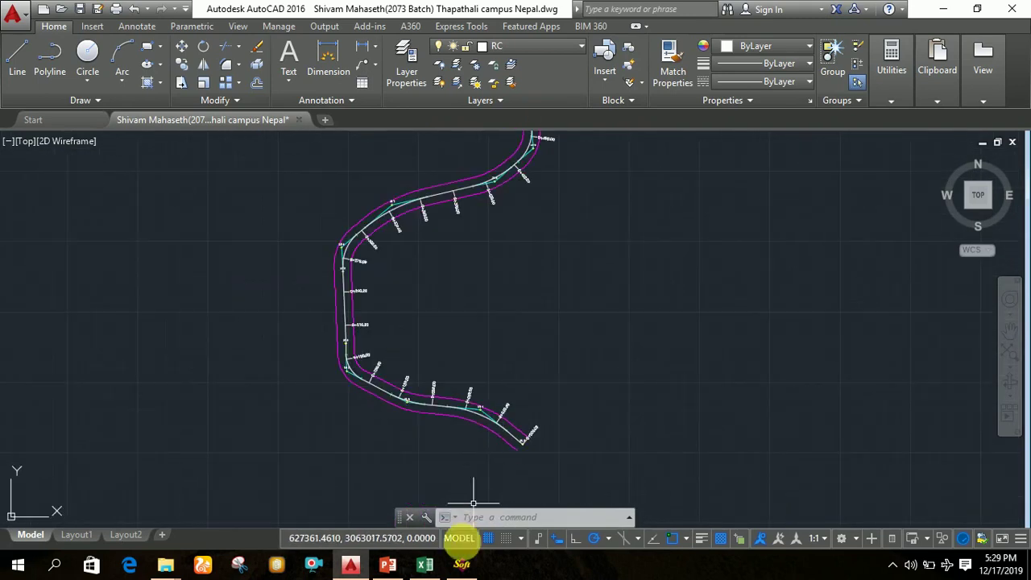
Switch to the SURVEY CAMP BASIC presentation in PowerPoint at the road alignment slide
click(462, 564)
click(461, 564)
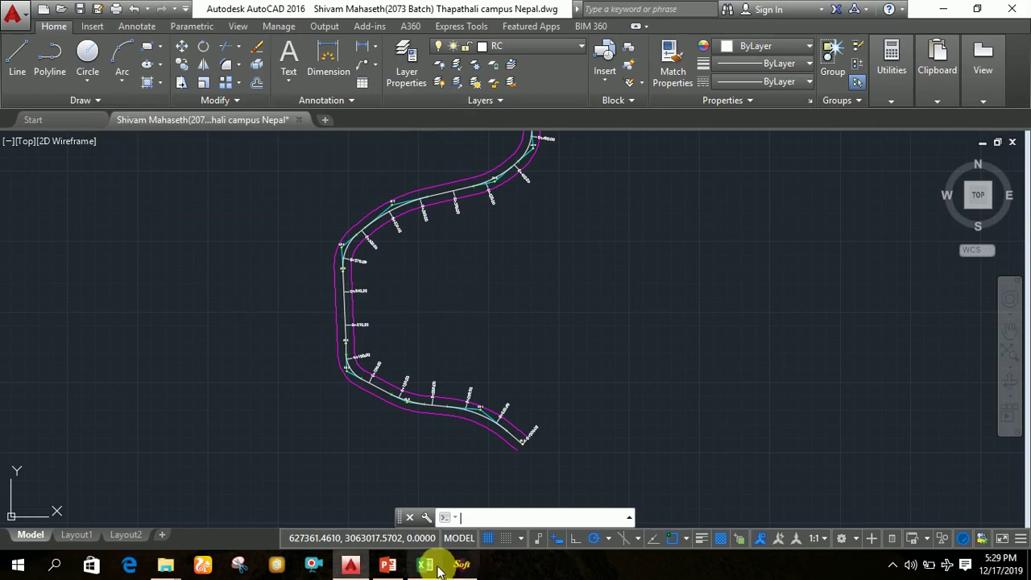
click(389, 565)
click(389, 566)
click(389, 565)
click(389, 566)
click(389, 565)
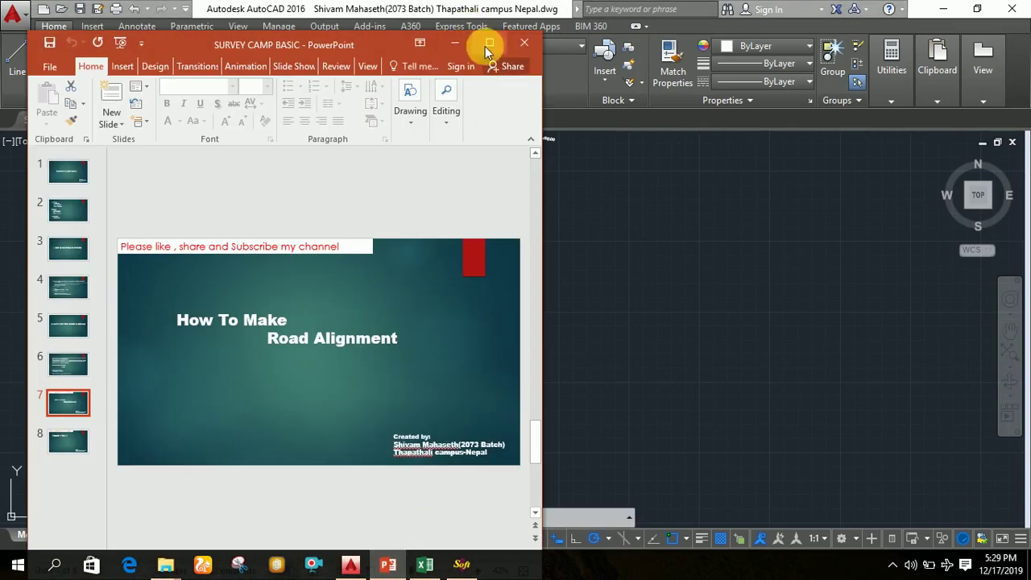